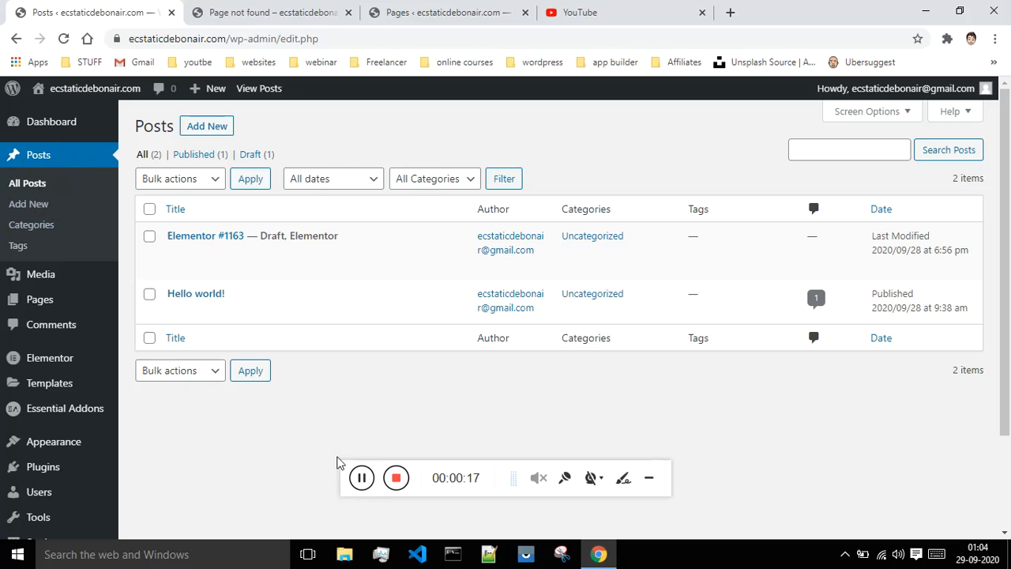
left_click(361, 477)
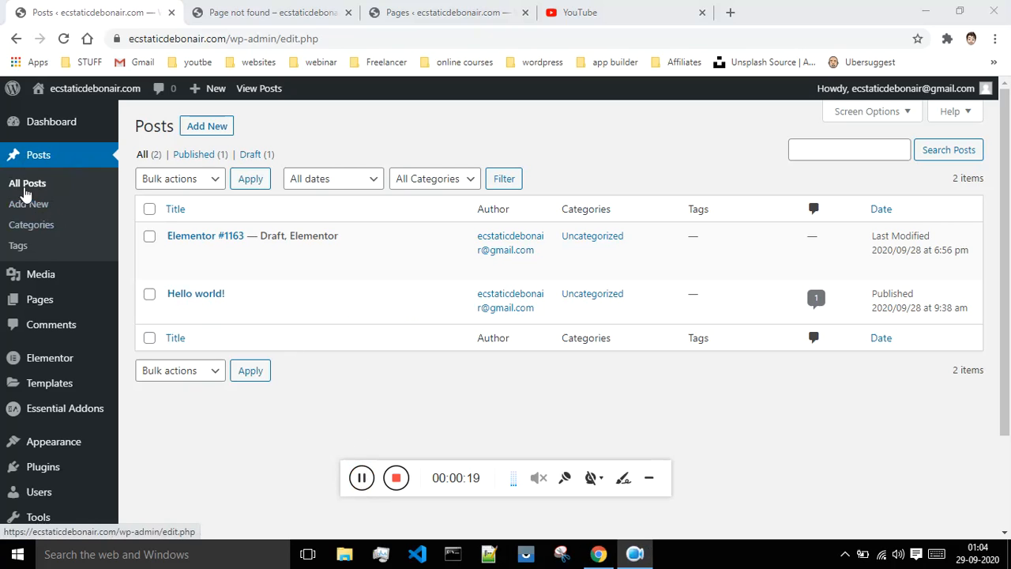
mouse_move(317, 249)
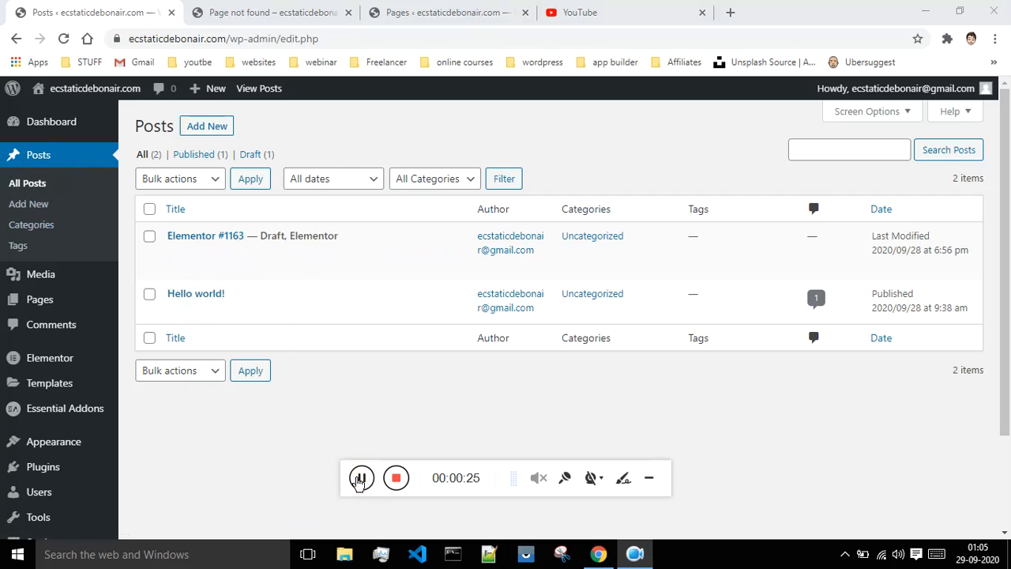
Create a new post and open it for editing in Elementor
mouse_move(224, 256)
left_click(215, 133)
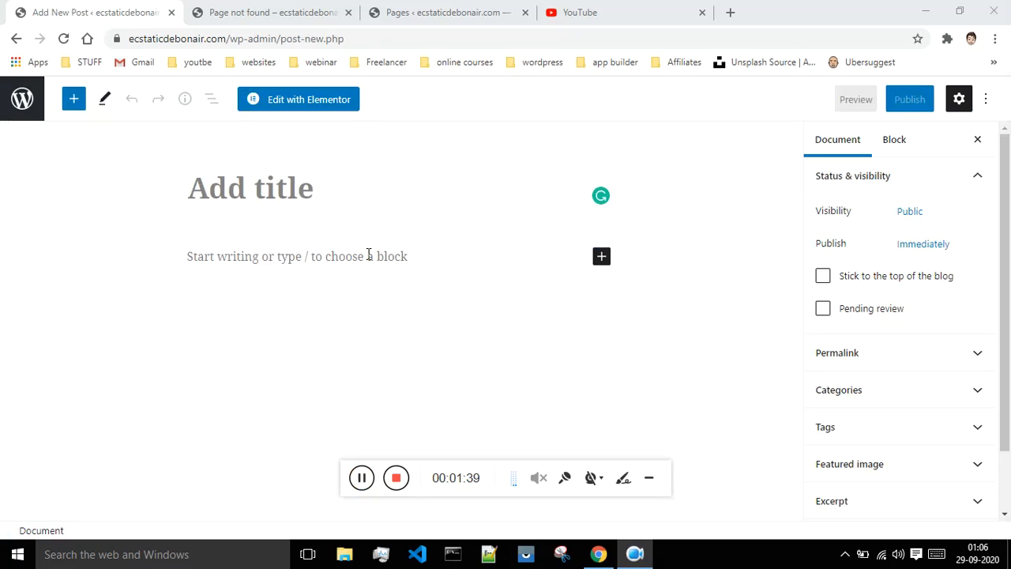
left_click(300, 100)
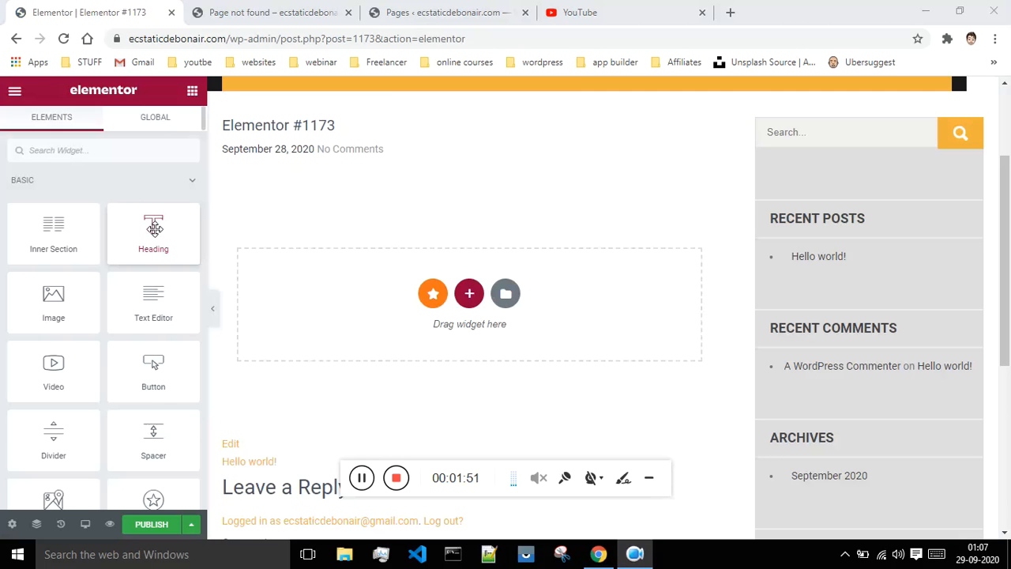
Add an Inner Section to the empty post canvas and delete its second column
left_click_drag(153, 227, 431, 295)
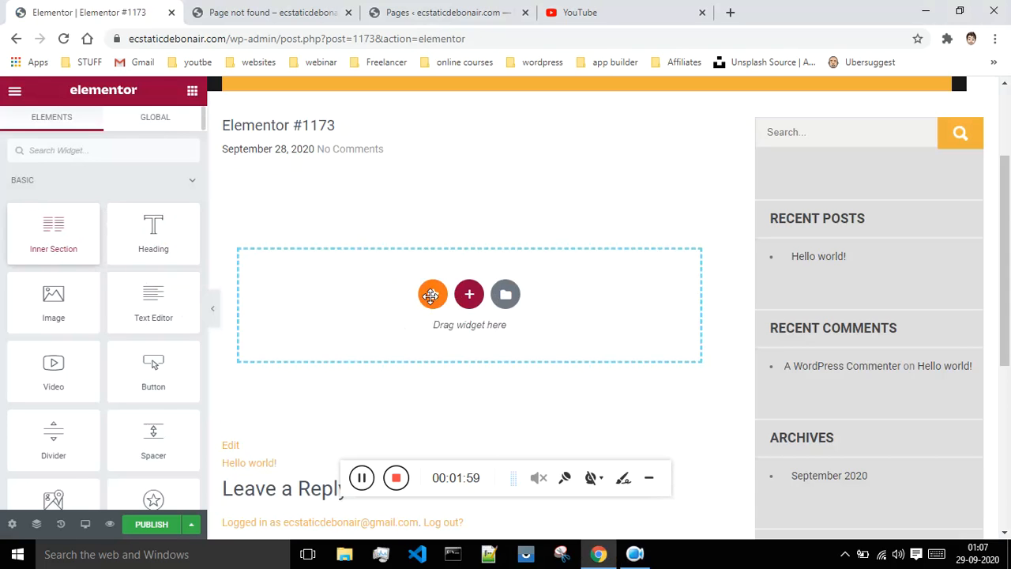
left_click_drag(431, 295, 433, 303)
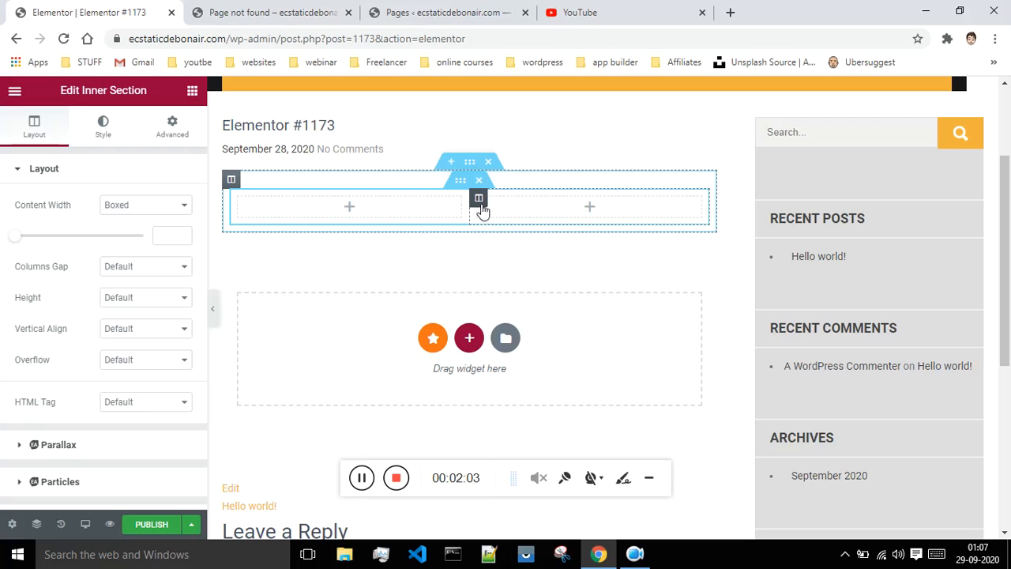
right_click(482, 212)
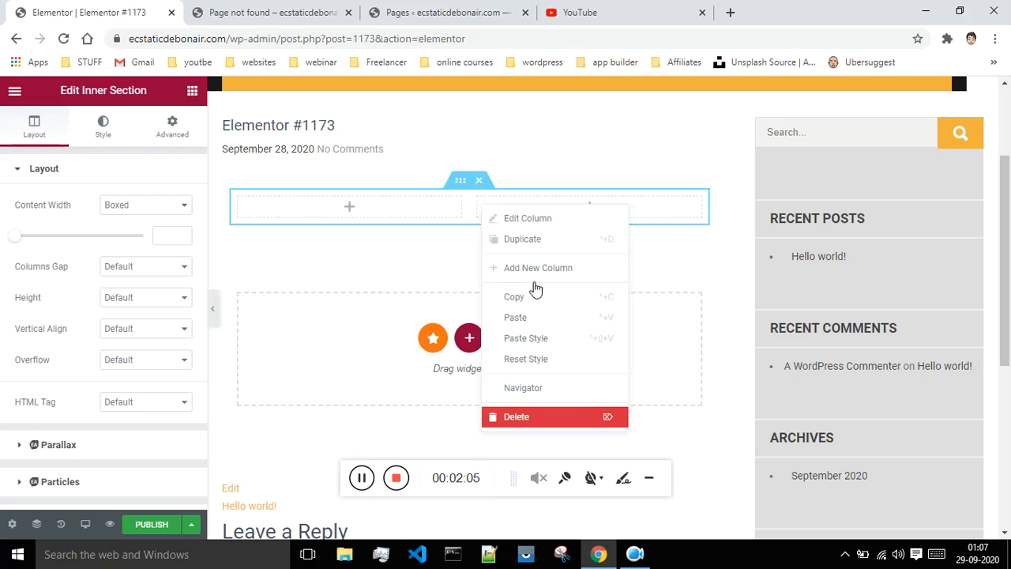
key("Delete")
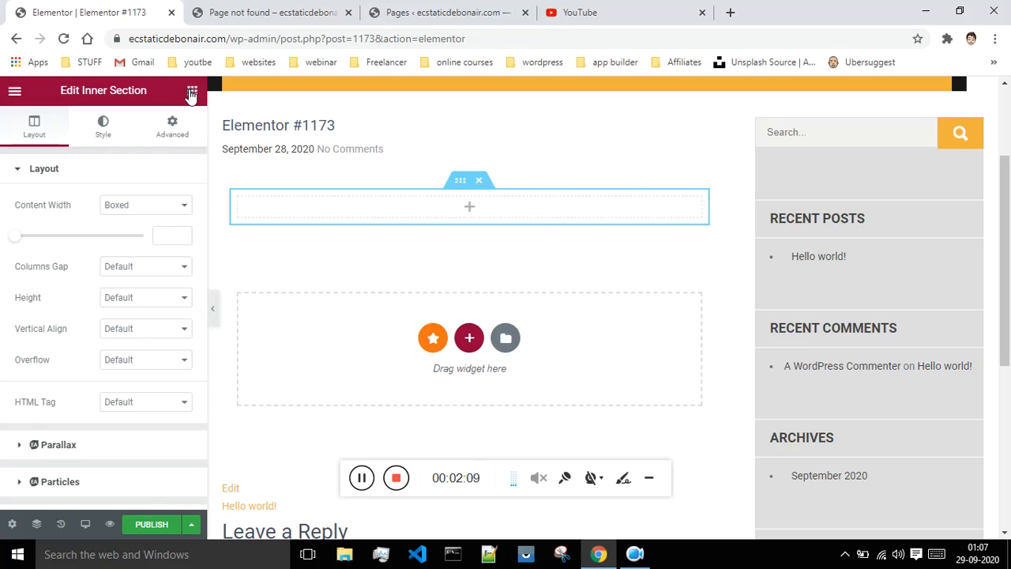
Add a Heading widget inside the inner section and set its text to "This is my first post"
left_click(192, 94)
left_click_drag(150, 229, 451, 206)
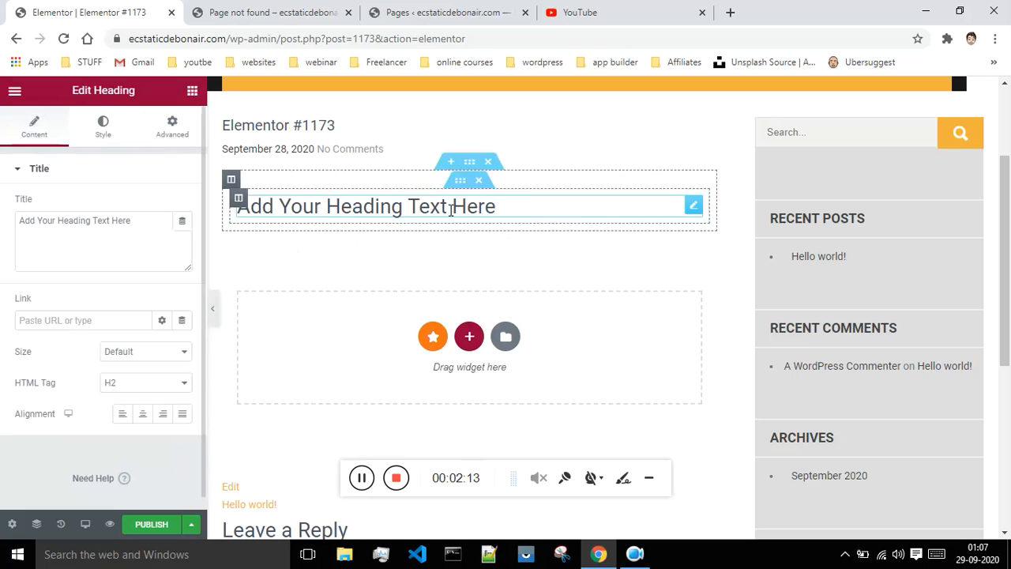
left_click(413, 210)
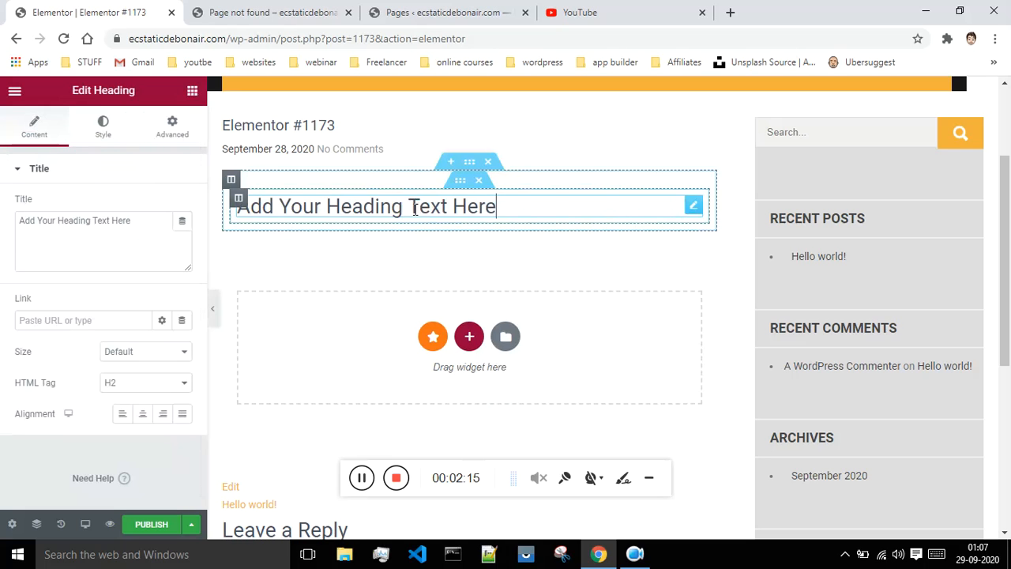
triple_click(497, 206)
type("Th")
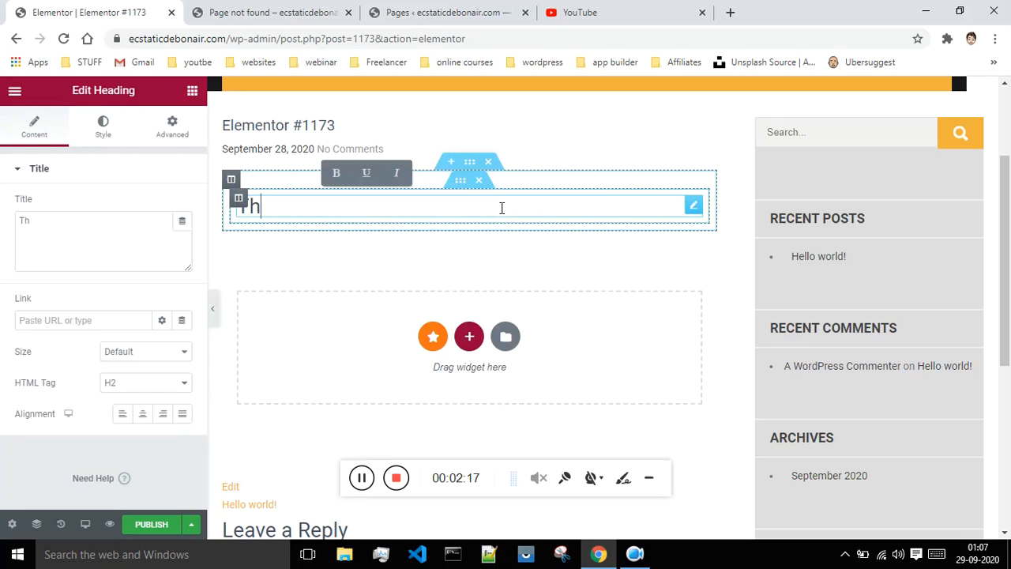
type("is is ")
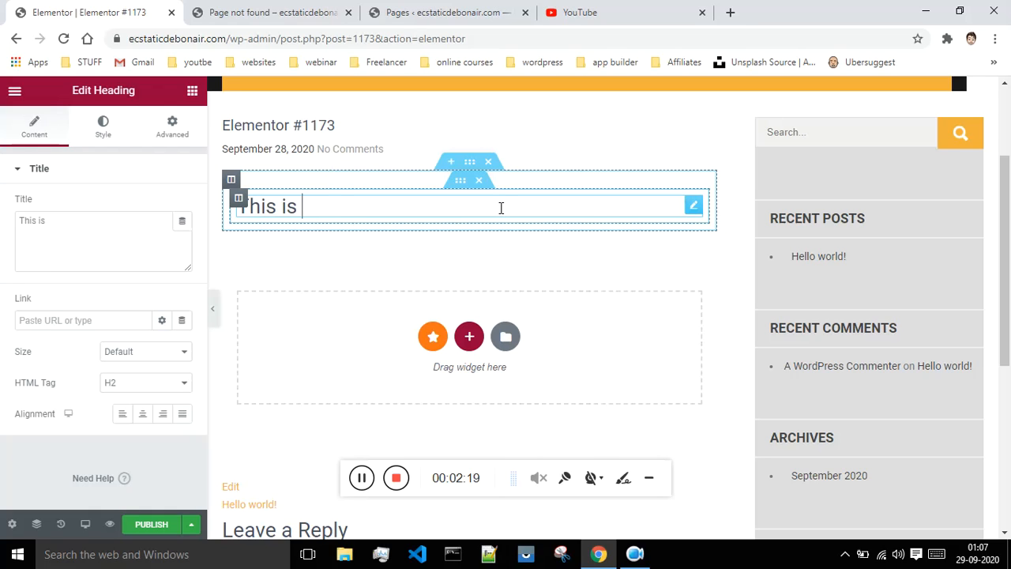
type("my first post")
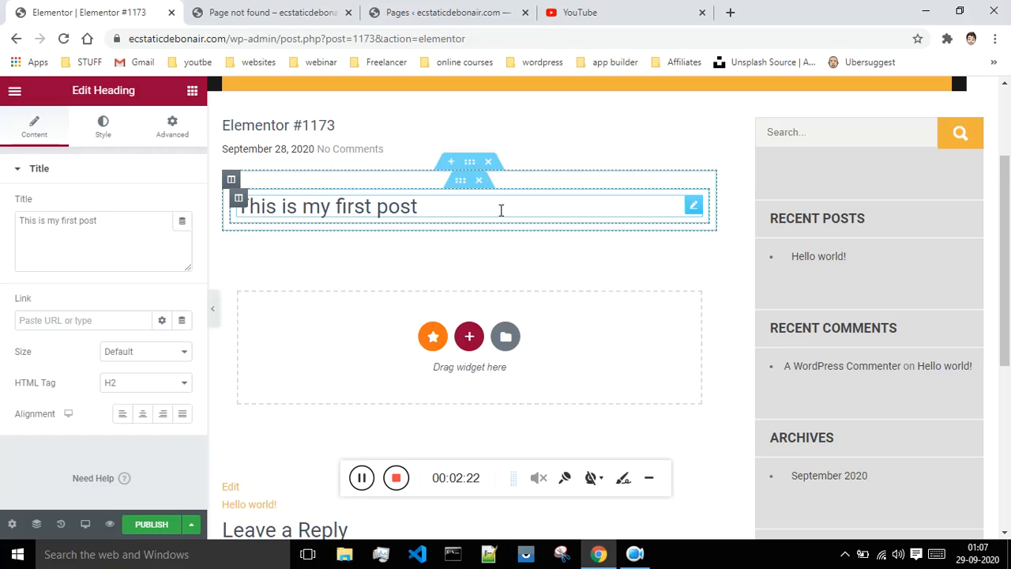
Centre-align the "This is my first post" heading
scroll(500, 210, "down", 1)
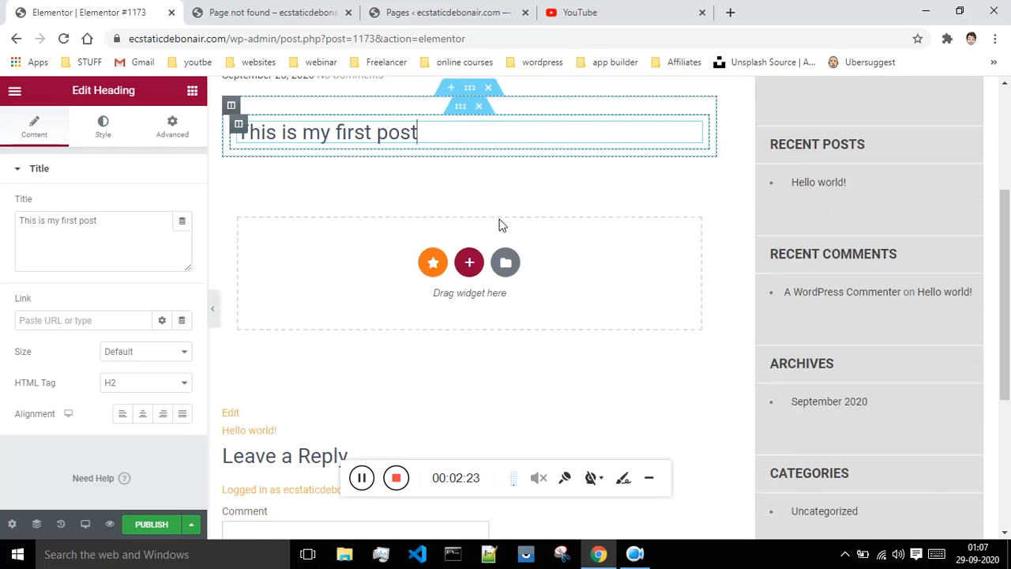
left_click_drag(434, 130, 236, 132)
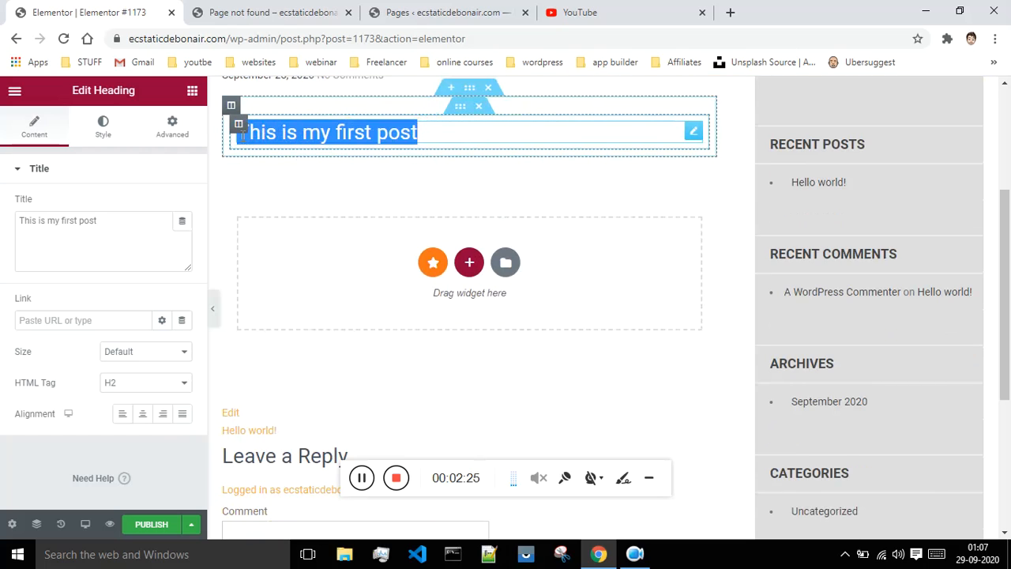
left_click(143, 415)
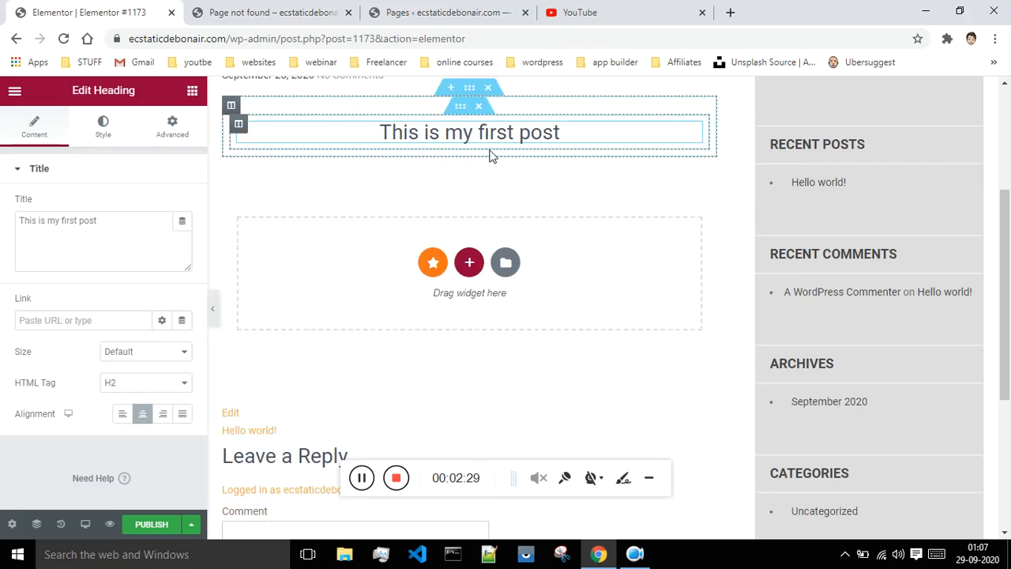
Add a Text Editor widget in a new section below the heading
scroll(314, 197, "up", 1)
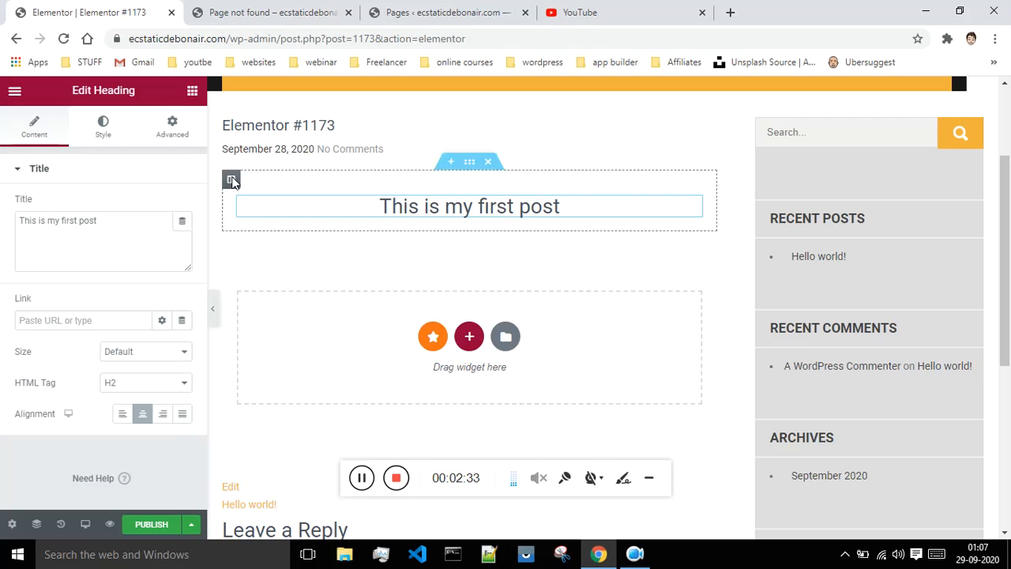
left_click(194, 97)
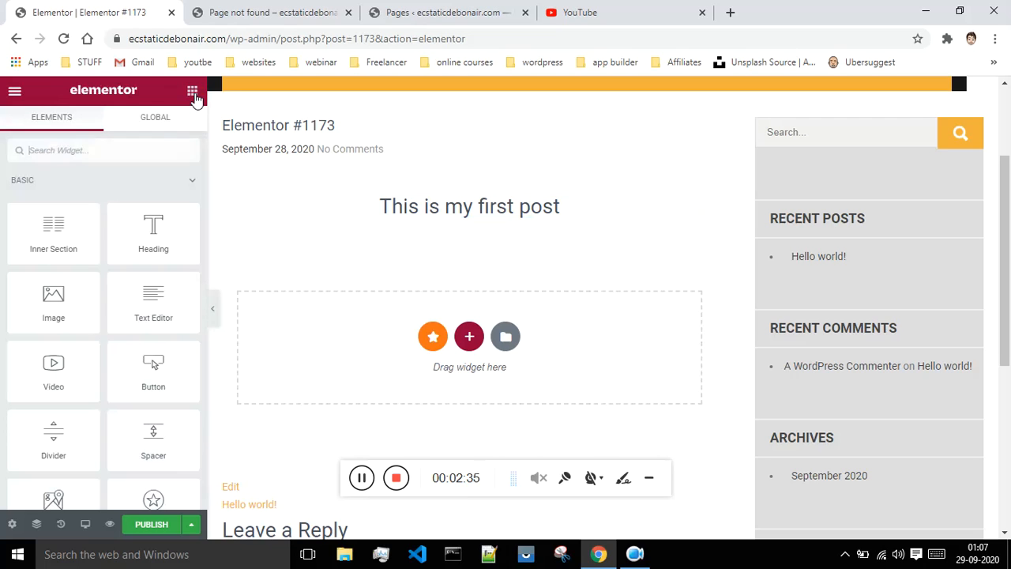
left_click_drag(144, 301, 410, 302)
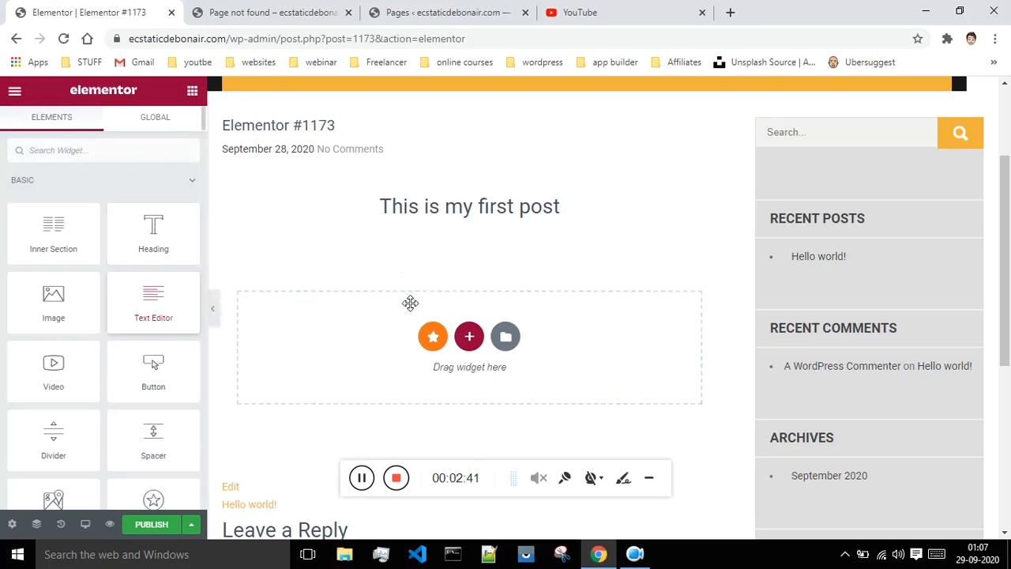
scroll(430, 313, "down", 1)
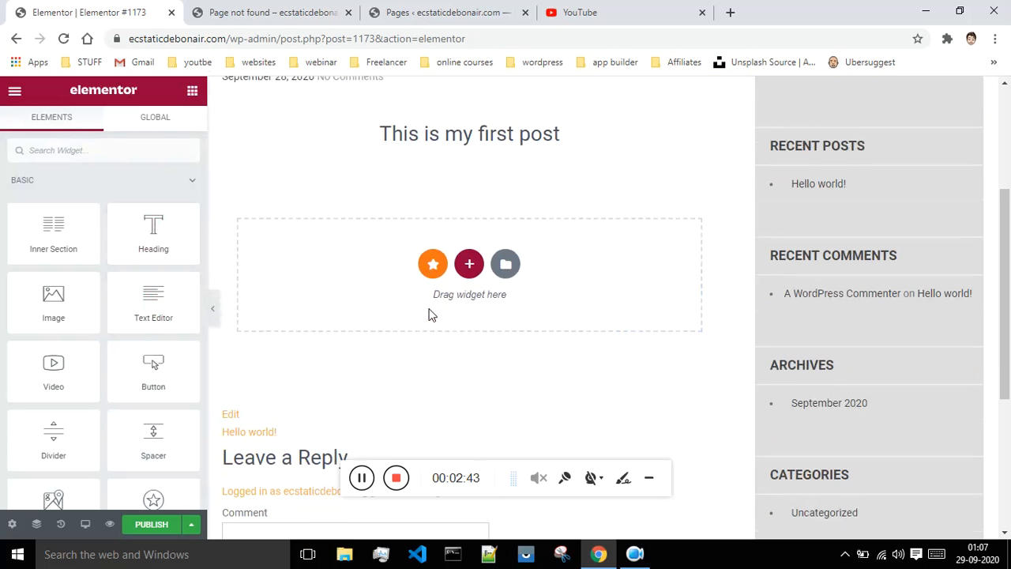
left_click_drag(136, 299, 447, 273)
scroll(363, 262, "up", 1)
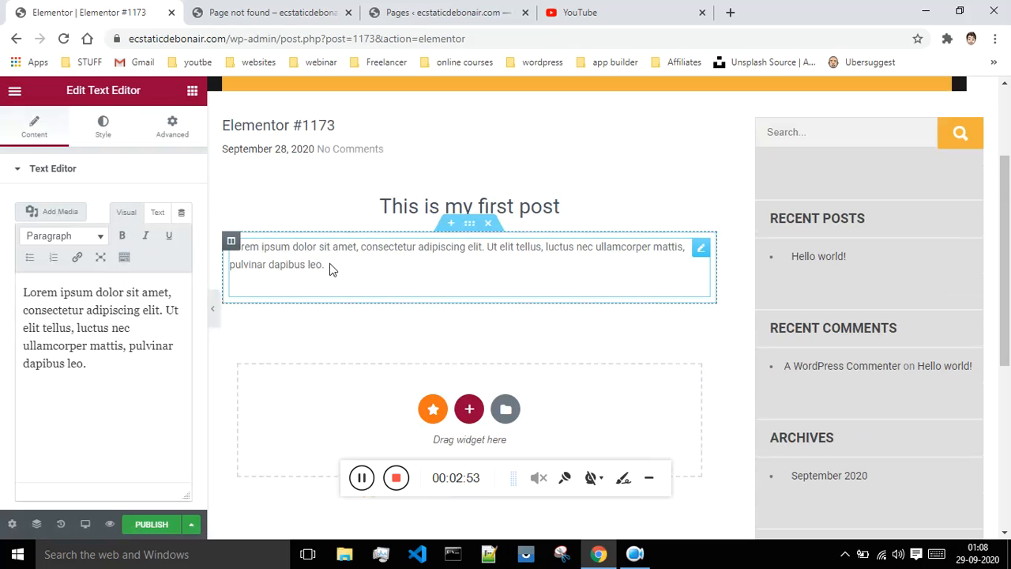
Copy the Lorem ipsum placeholder paragraph and paste it as a second paragraph in the same text widget
scroll(331, 260, "down", 1)
left_click(112, 369)
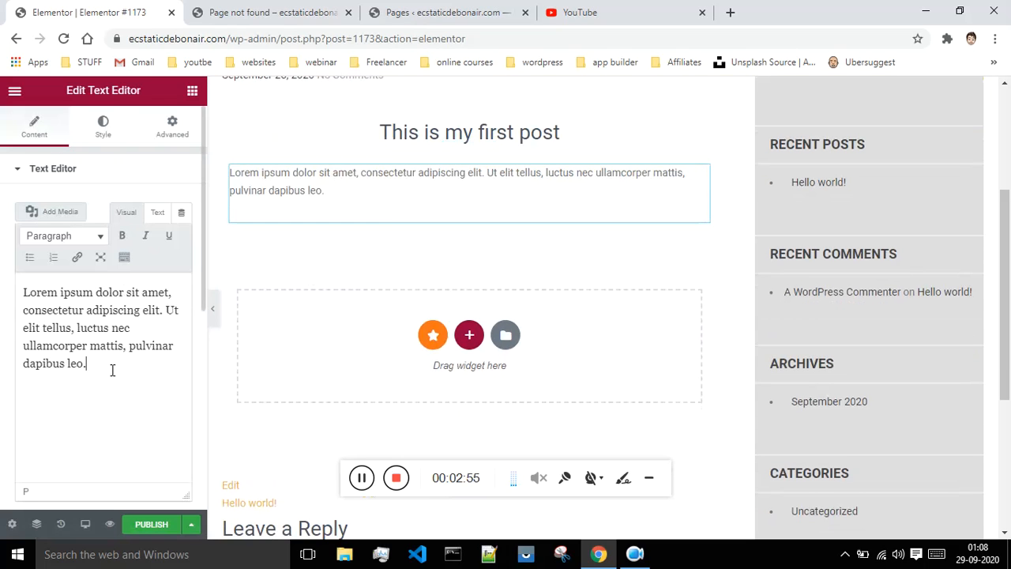
left_click_drag(113, 370, 40, 294)
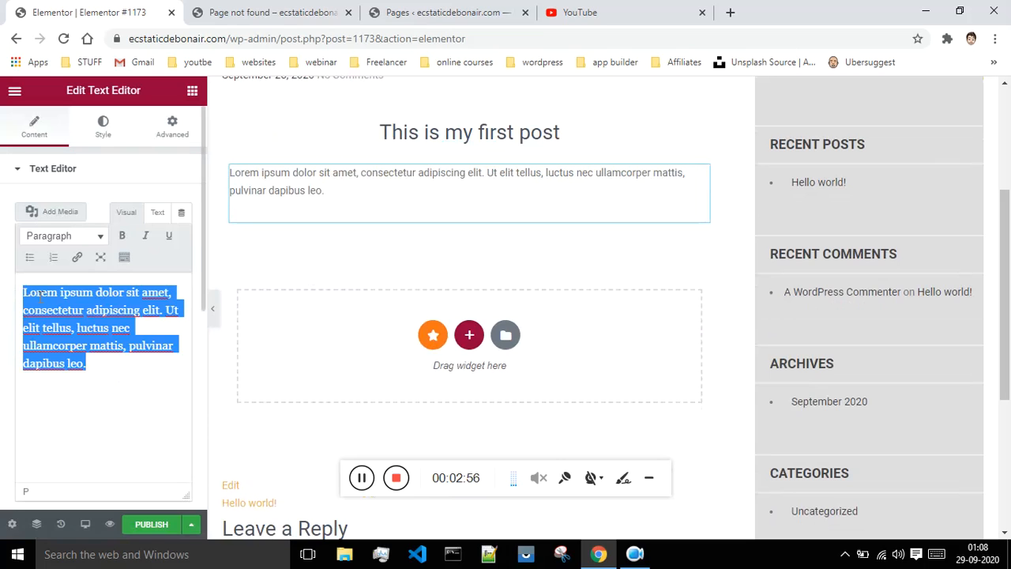
key("ctrl+c")
left_click(113, 363)
key("Return")
key("ctrl+v")
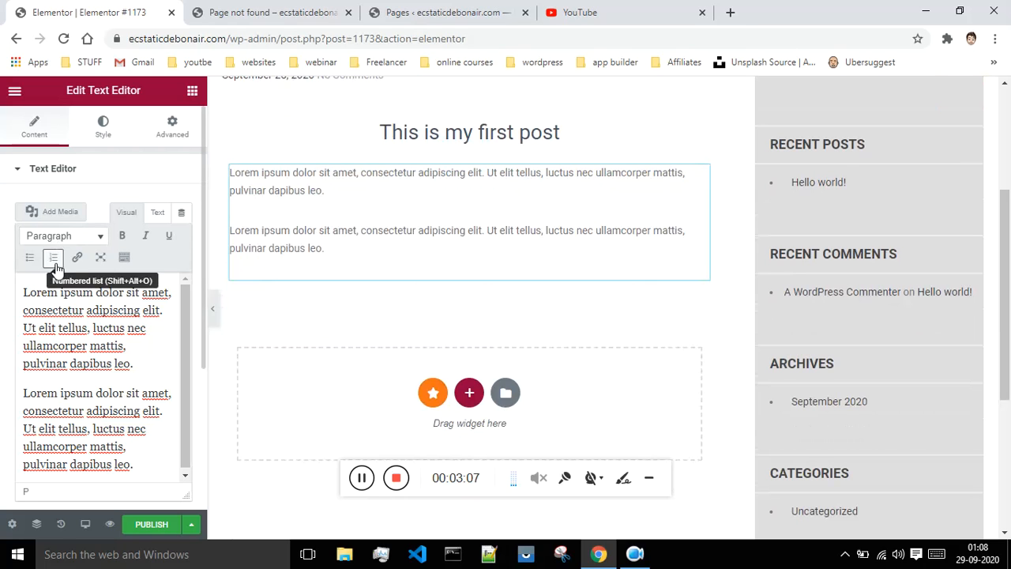
Add a new line reading "this is my list ltems" below the second paragraph
scroll(103, 348, "down", 1)
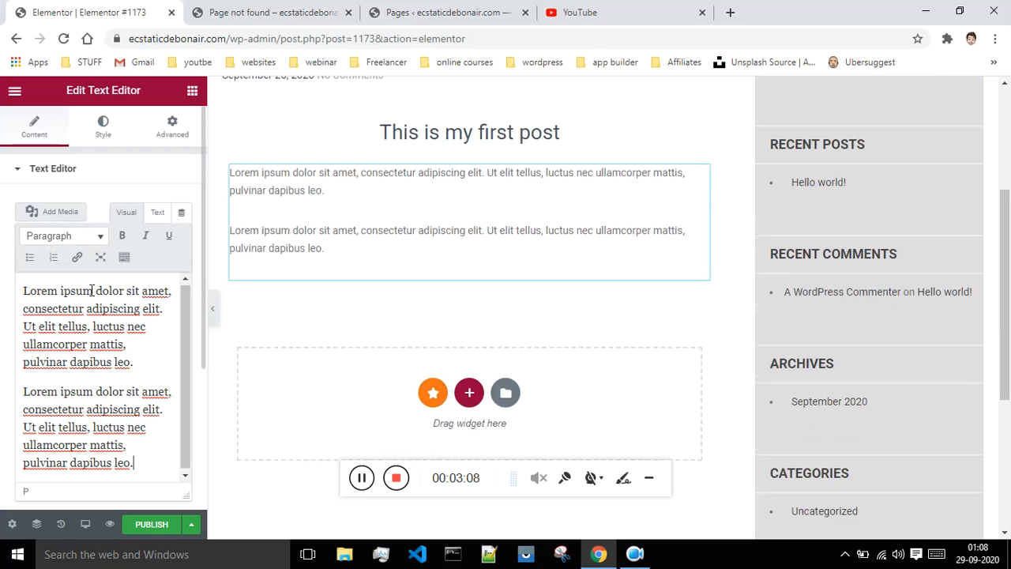
left_click(139, 464)
key("Return")
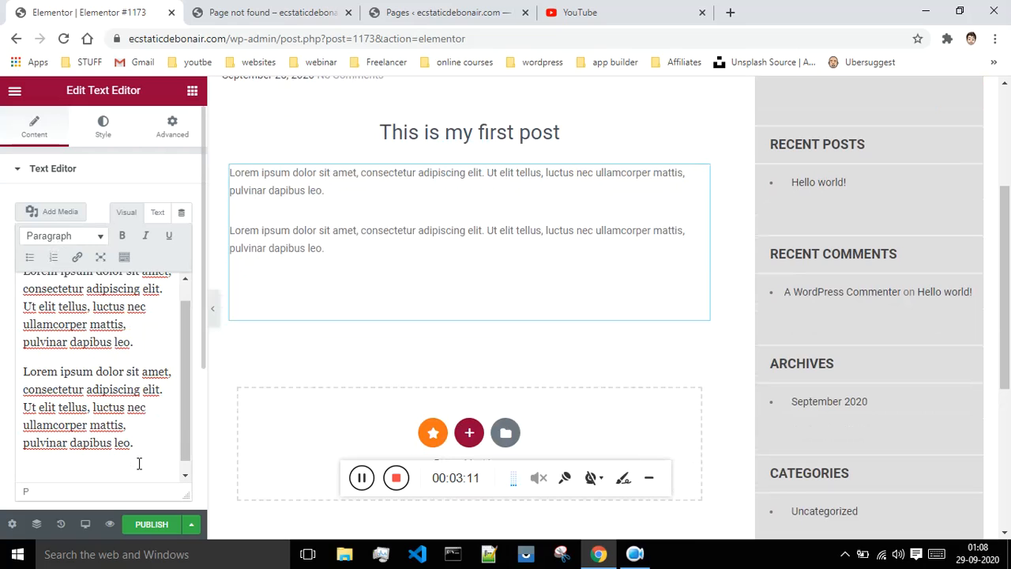
type("this is m")
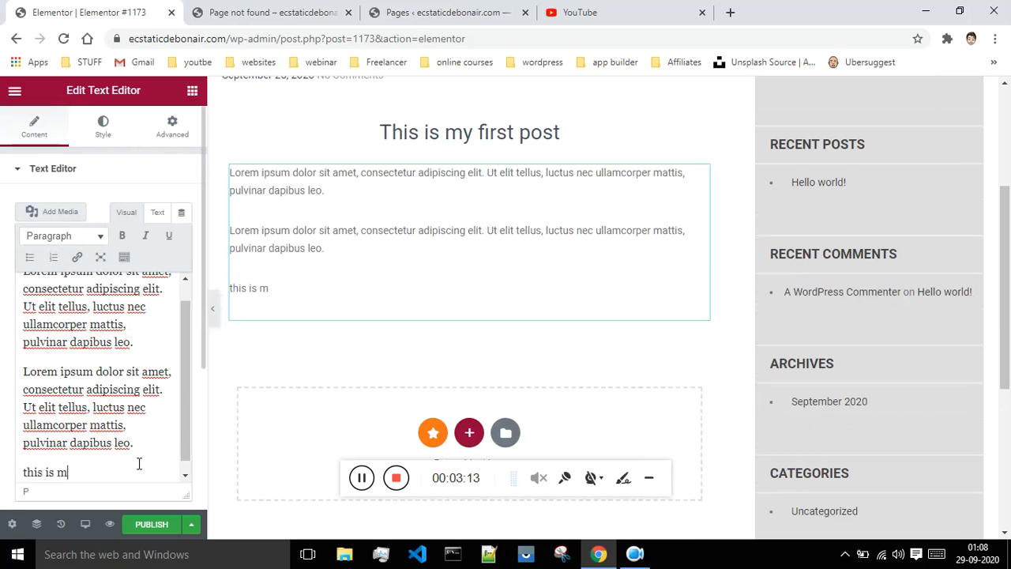
type("y list lit")
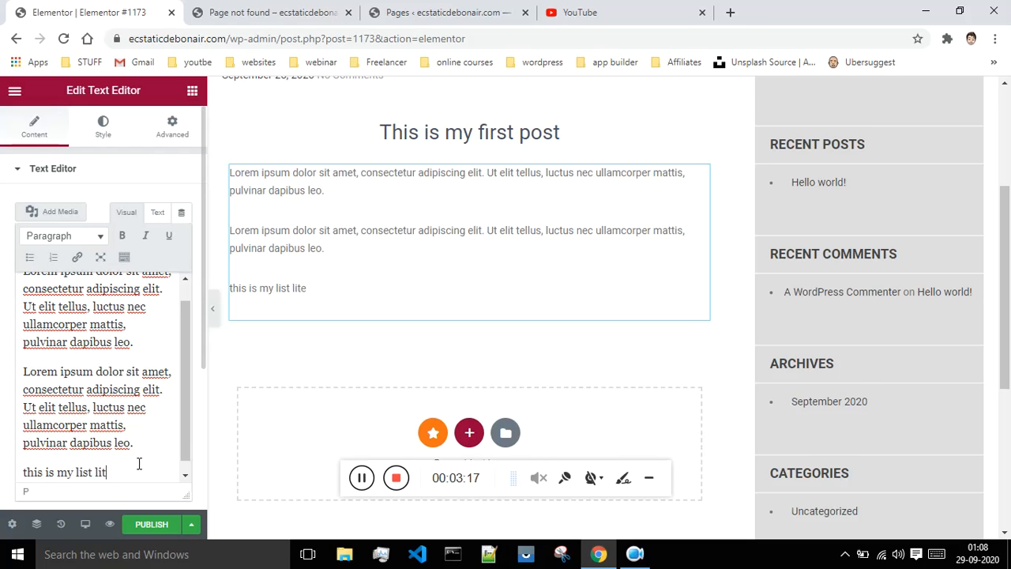
key("BackSpace")
key("BackSpace")
type("tems")
scroll(123, 419, "down", 1)
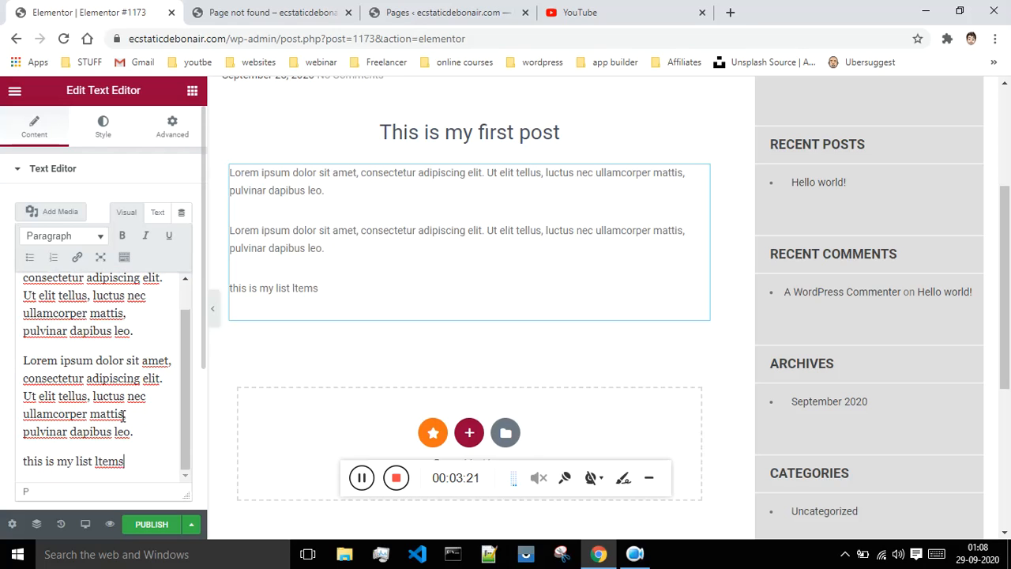
Turn the "this is my list ltems" line into a numbered list and add the entries "item 2", "item3", "item 4" and "item5"
left_click(54, 258)
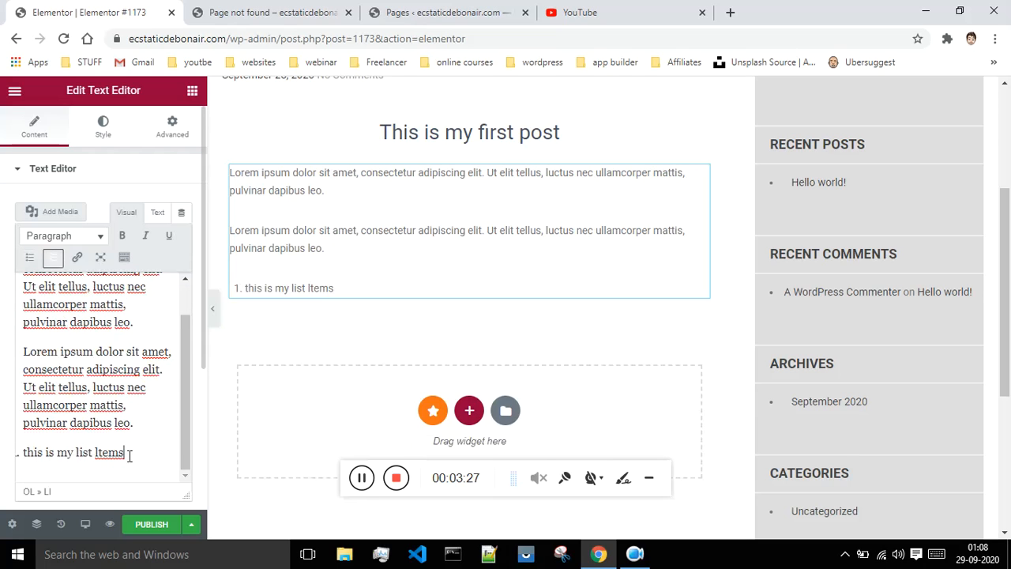
key("Return")
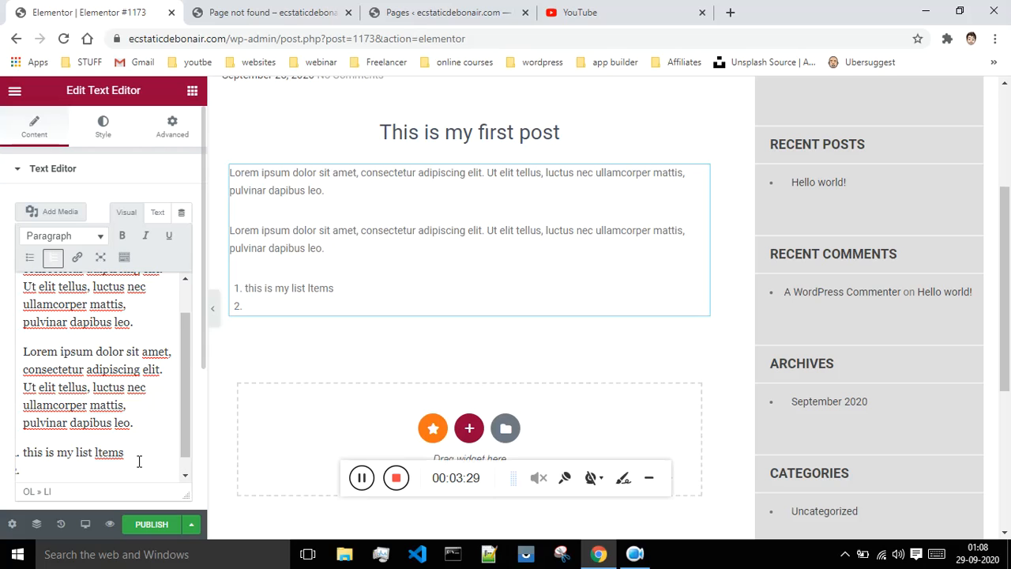
type("item 2")
key("Return")
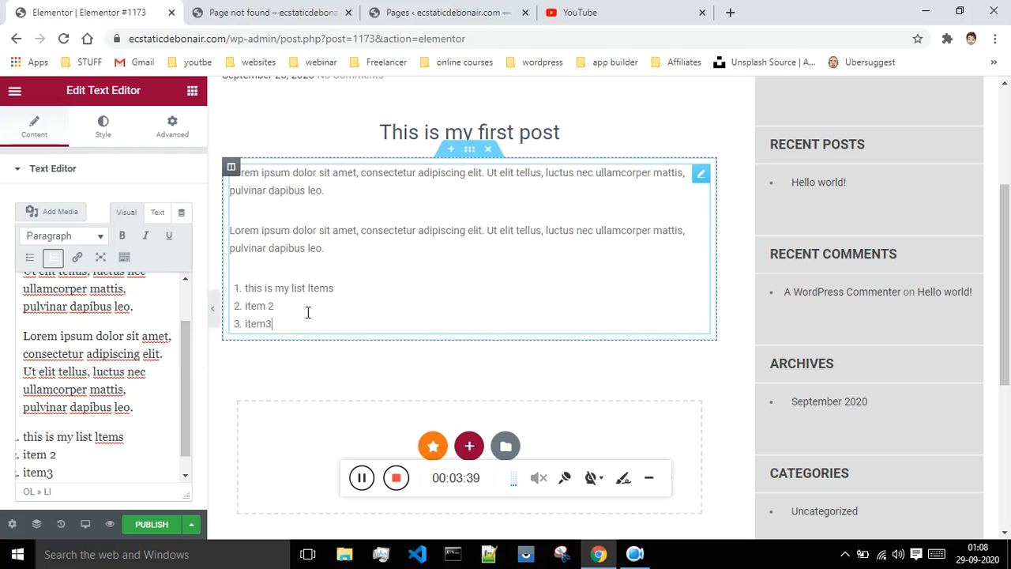
key("Return")
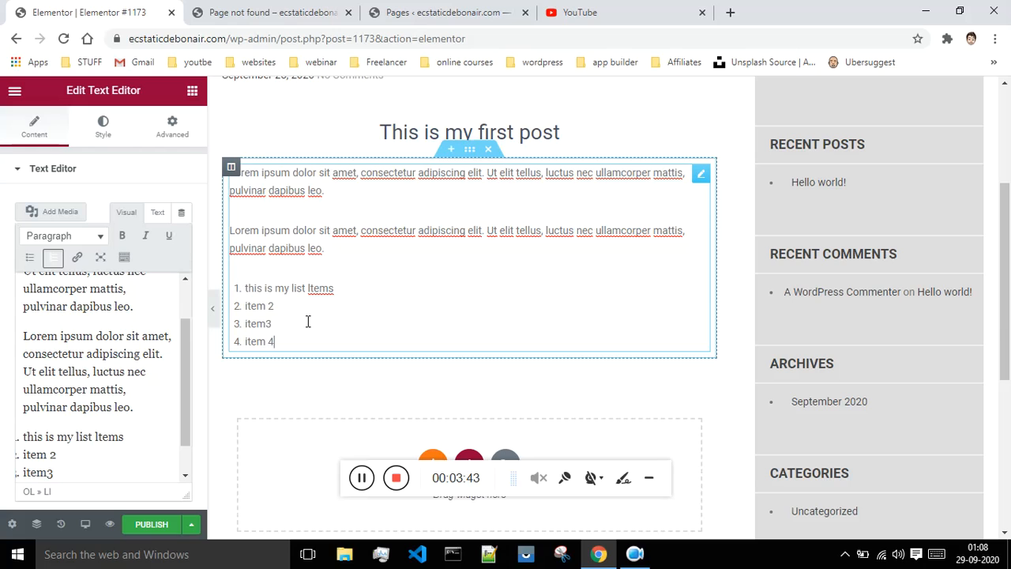
key("Return")
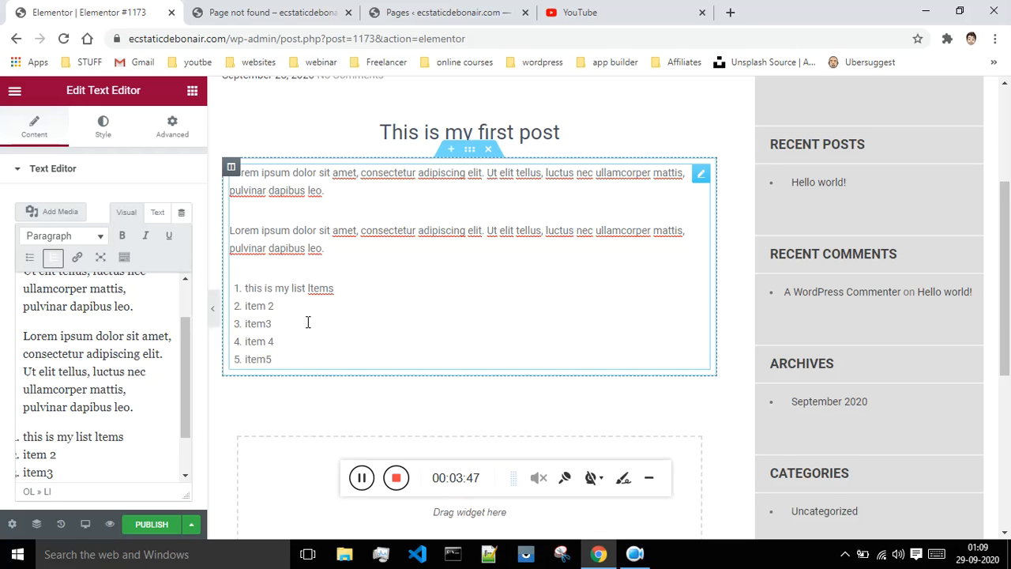
scroll(309, 323, "down", 1)
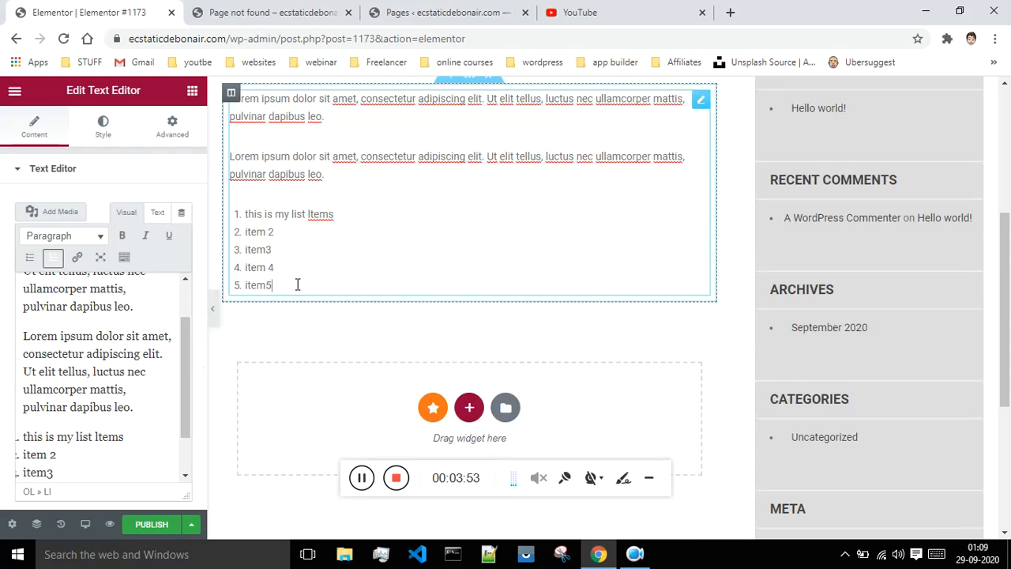
End the numbered list after "item5" and add the line "this is link of youtube" below it, separated by a blank line
left_click(54, 259)
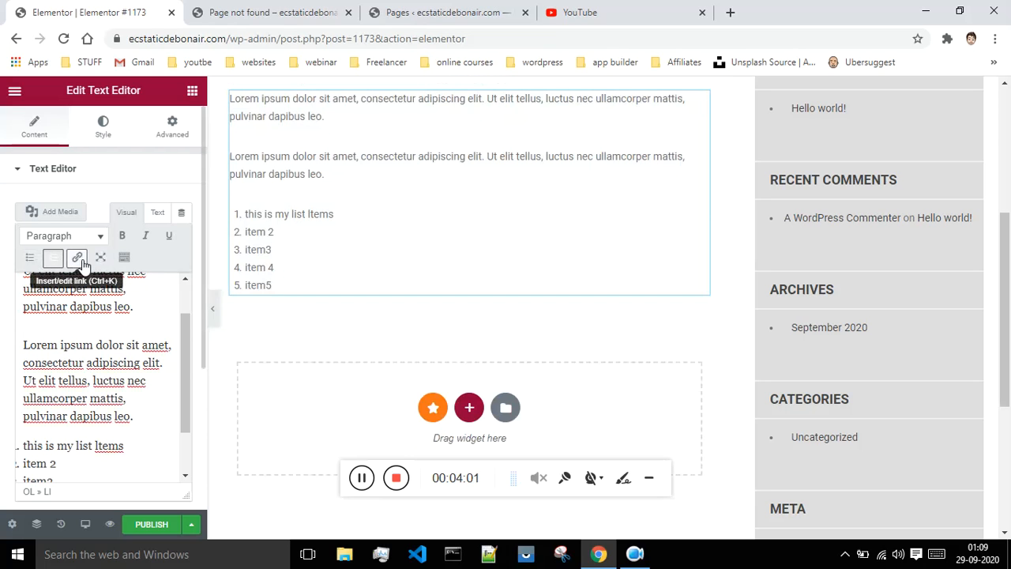
left_click(306, 274)
key("Return")
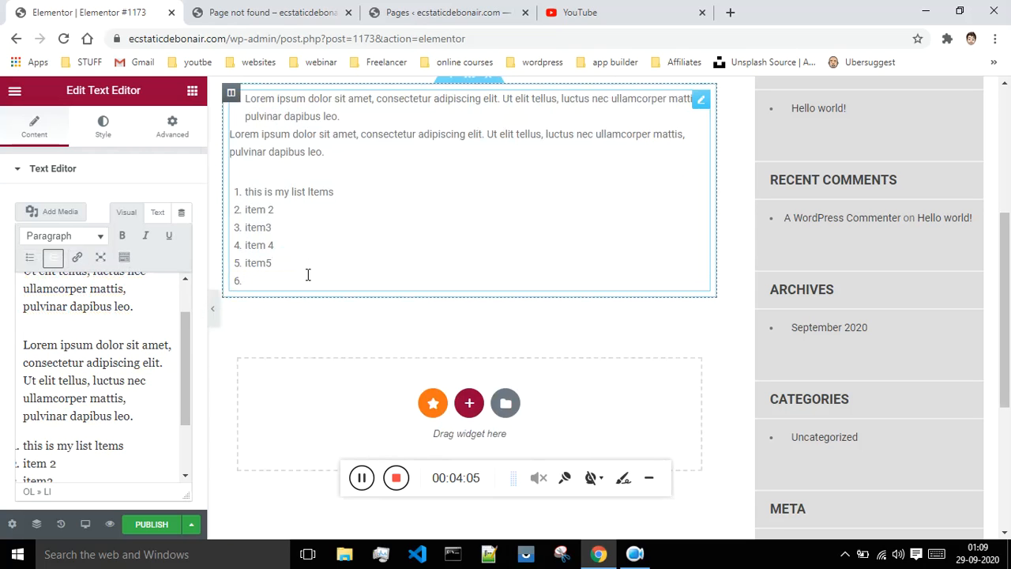
left_click(53, 259)
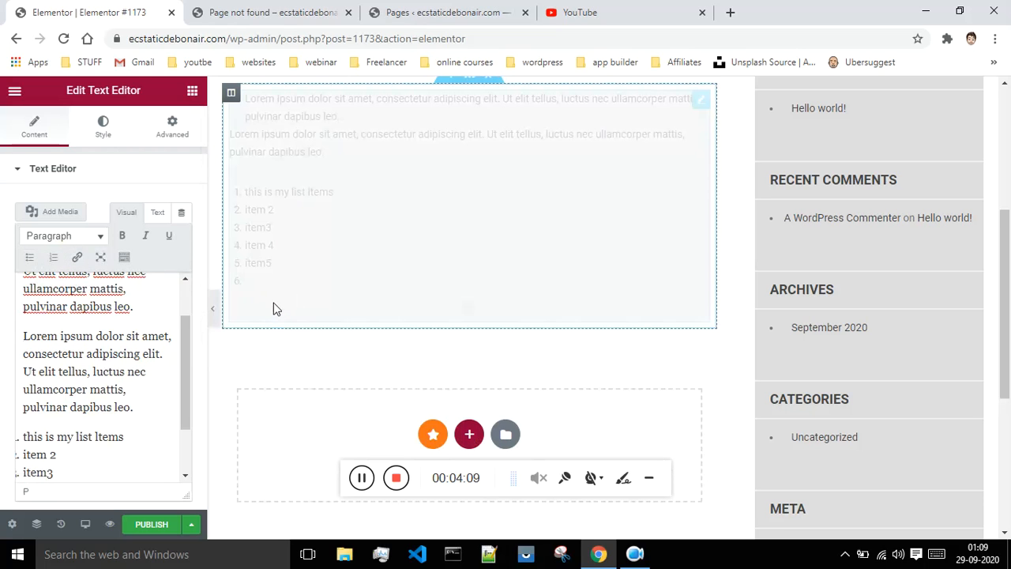
left_click(260, 286)
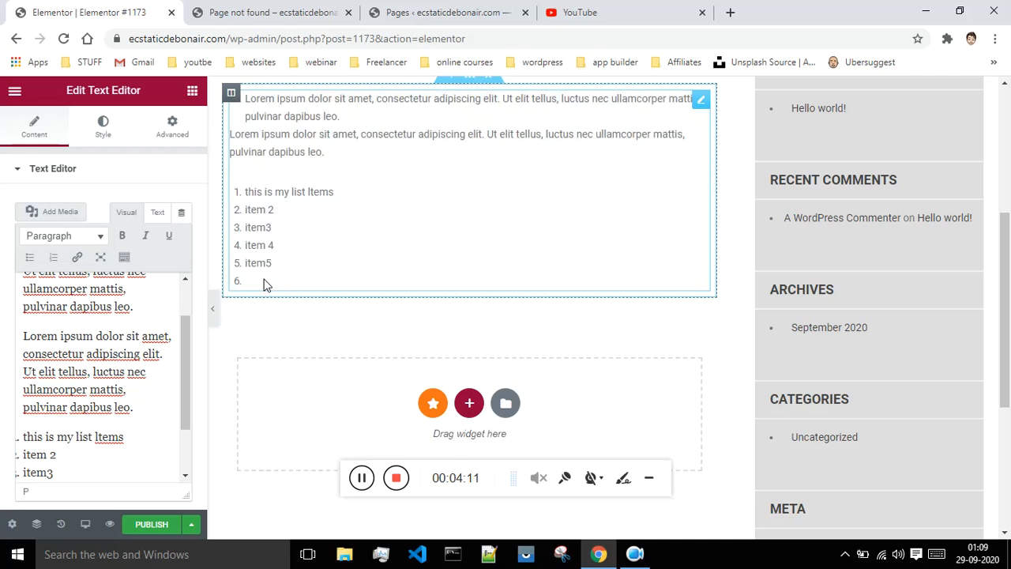
left_click(252, 282)
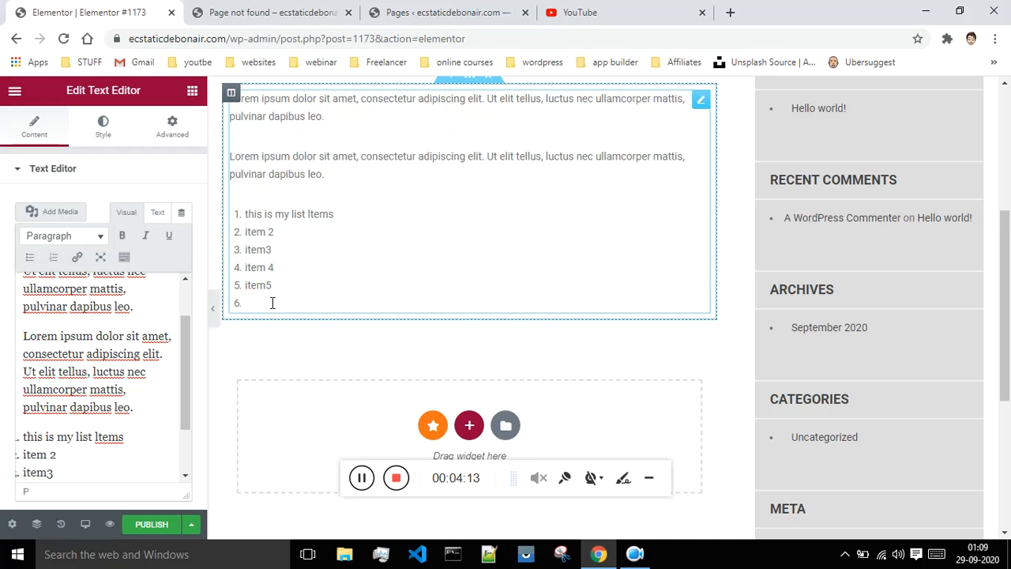
key("BackSpace")
key("Return")
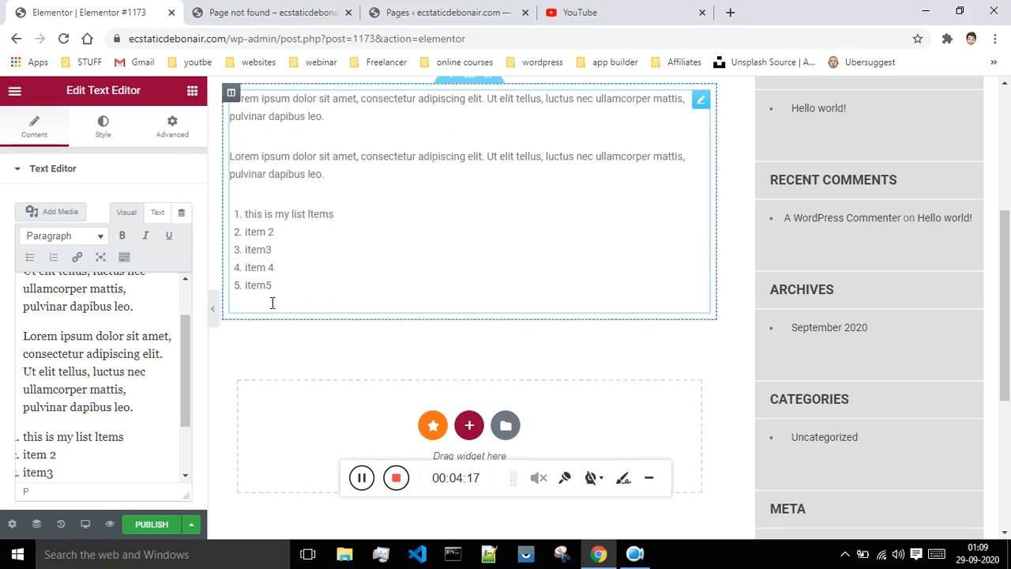
key("Return")
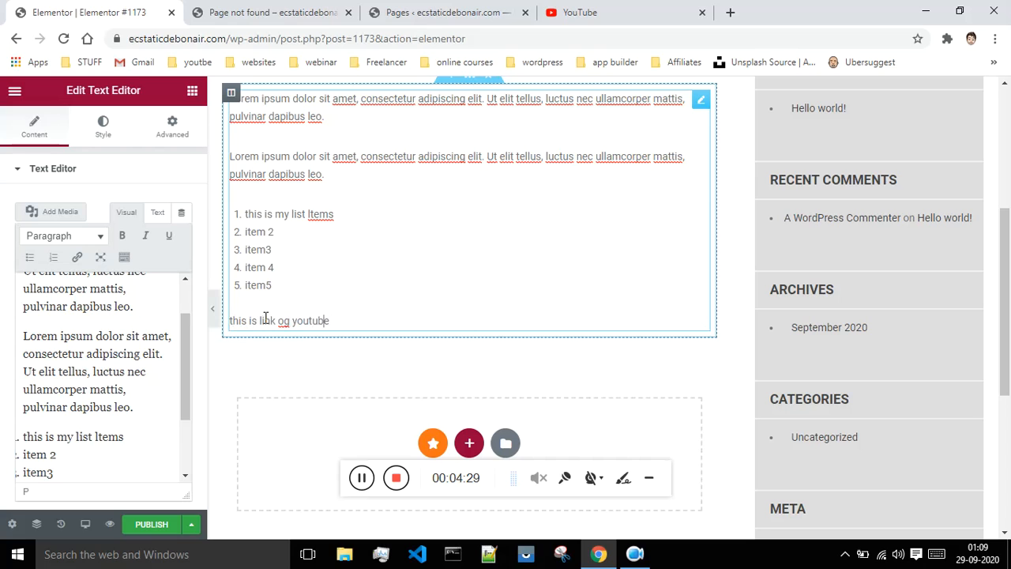
key("BackSpace")
type("f")
Start adding a link to the "this is link of youtube" line and copy the YouTube home page URL from its browser tab
left_click_drag(337, 323, 240, 319)
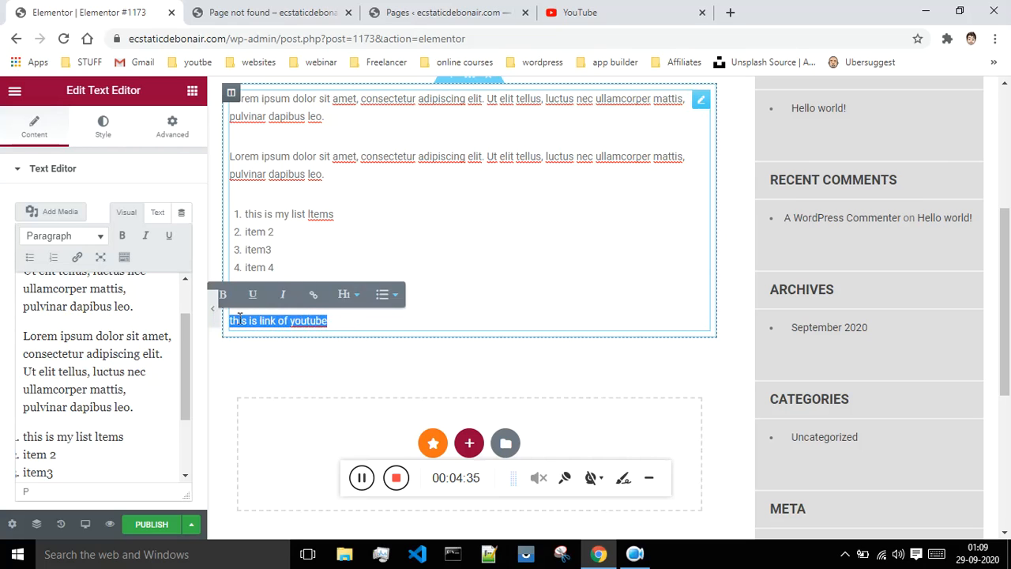
left_click(313, 295)
left_click(585, 11)
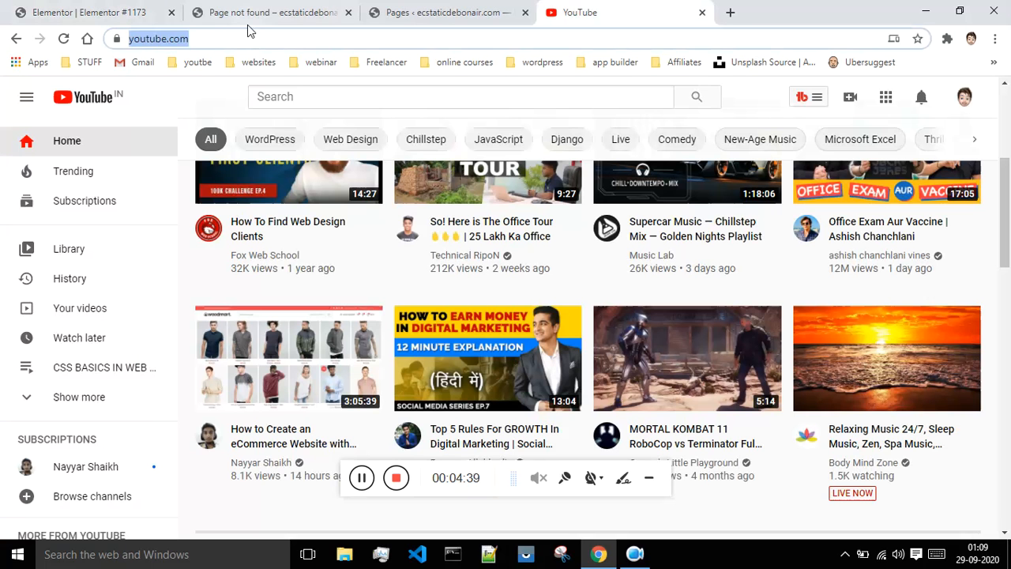
left_click(267, 37)
key("ctrl+c")
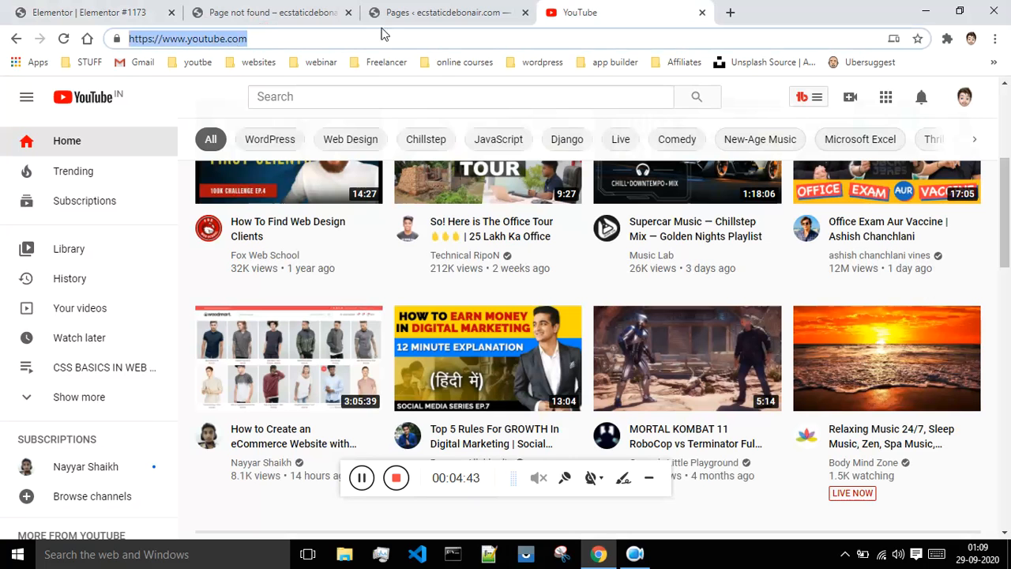
left_click(459, 6)
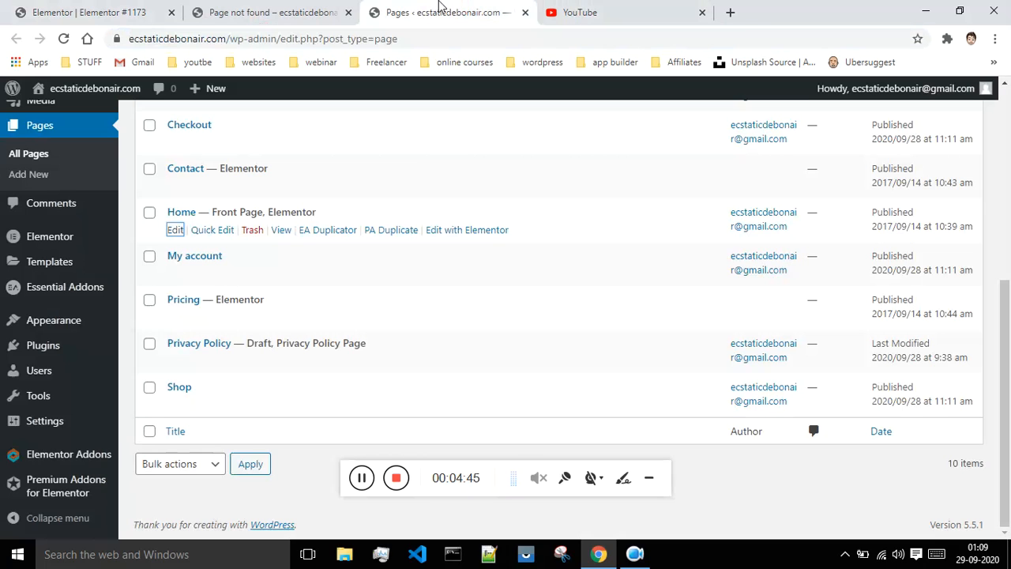
left_click(118, 10)
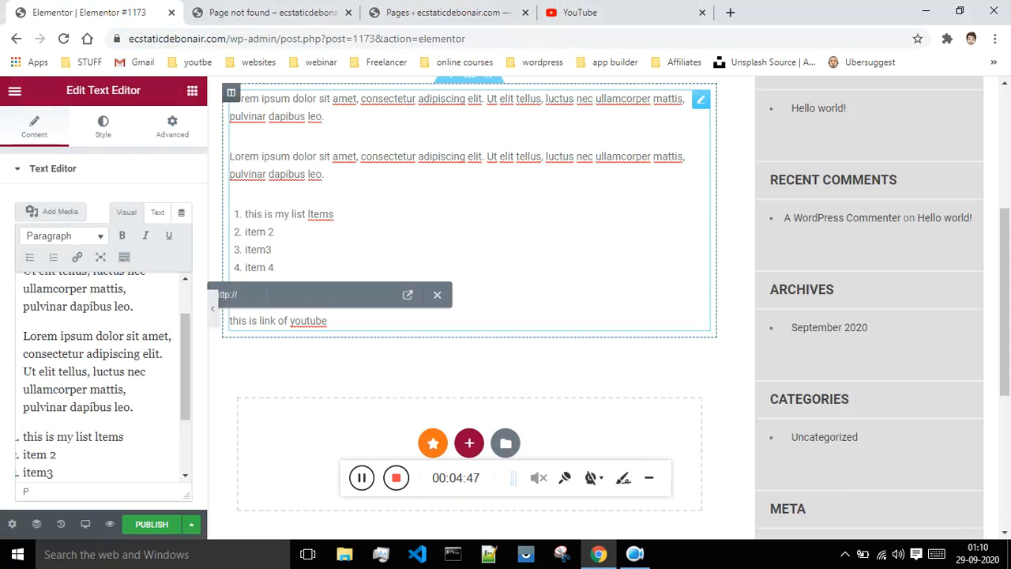
key("ctrl+v")
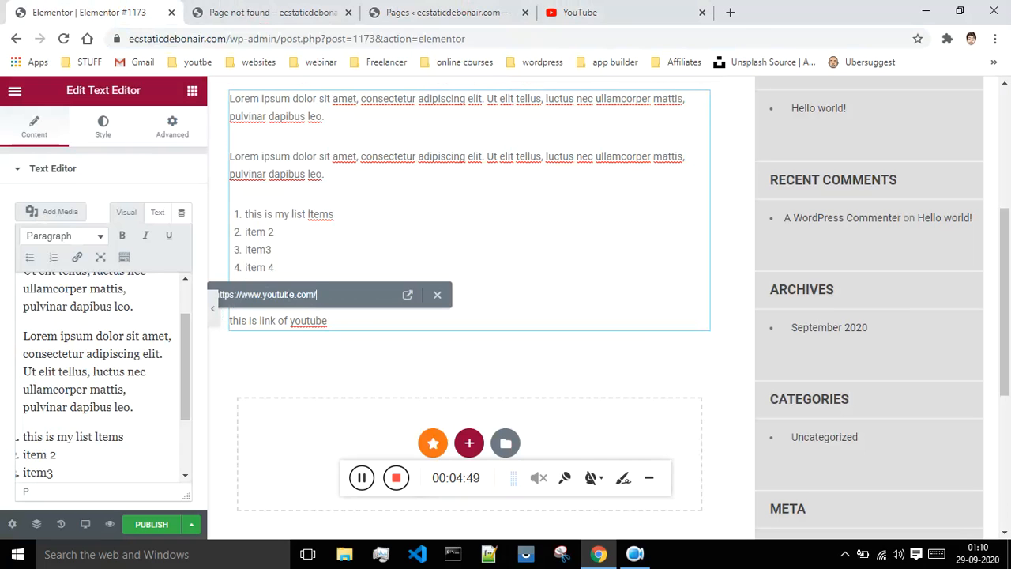
left_click(536, 309)
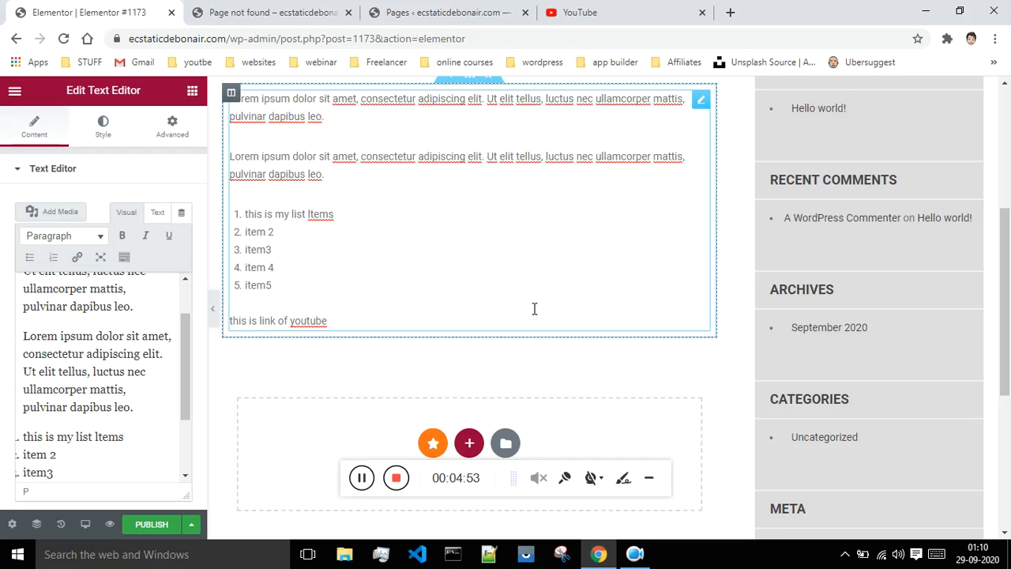
scroll(523, 307, "down", 1)
left_click_drag(330, 246, 202, 252)
right_click(264, 247)
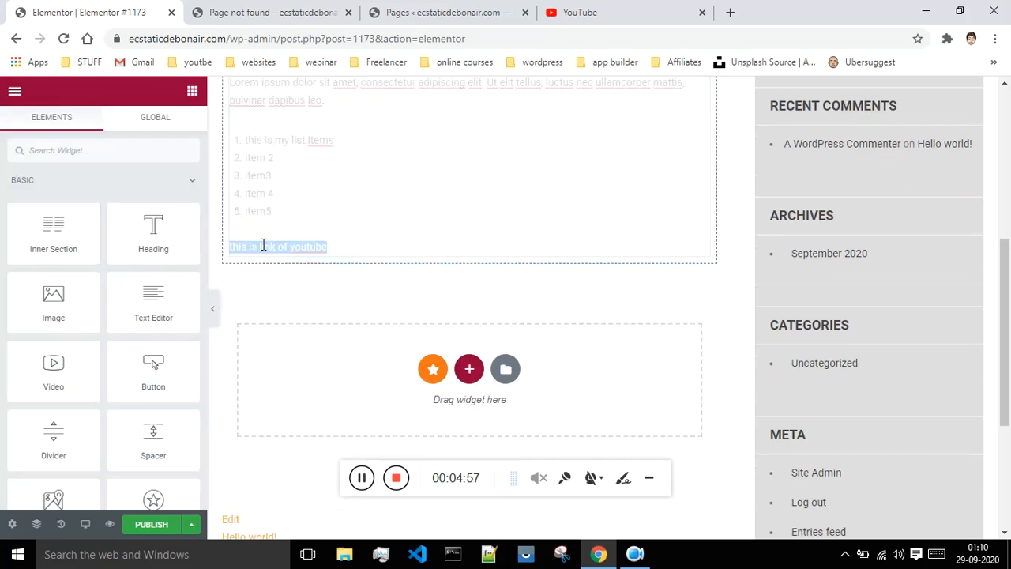
left_click(346, 228)
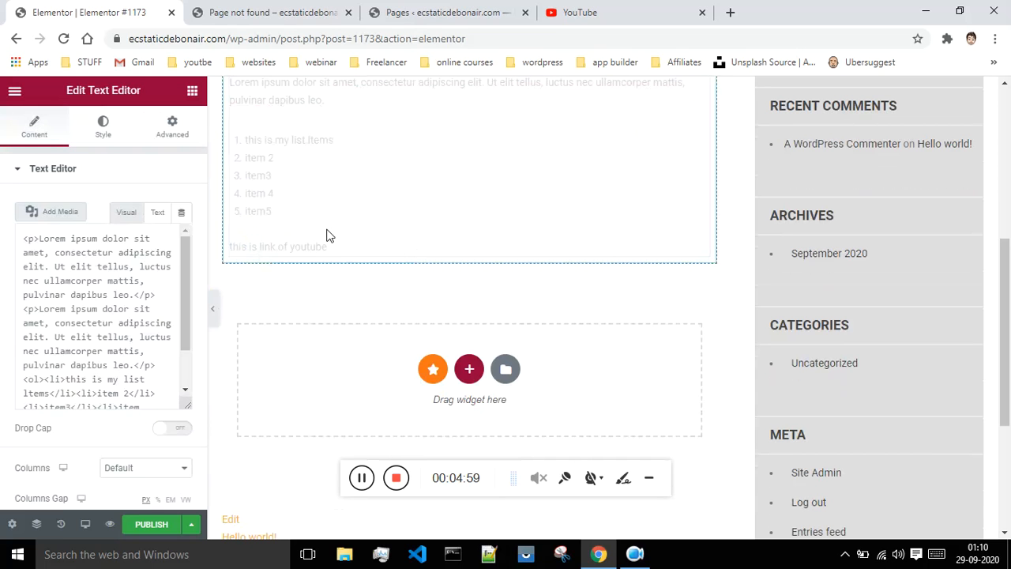
left_click_drag(188, 335, 189, 440)
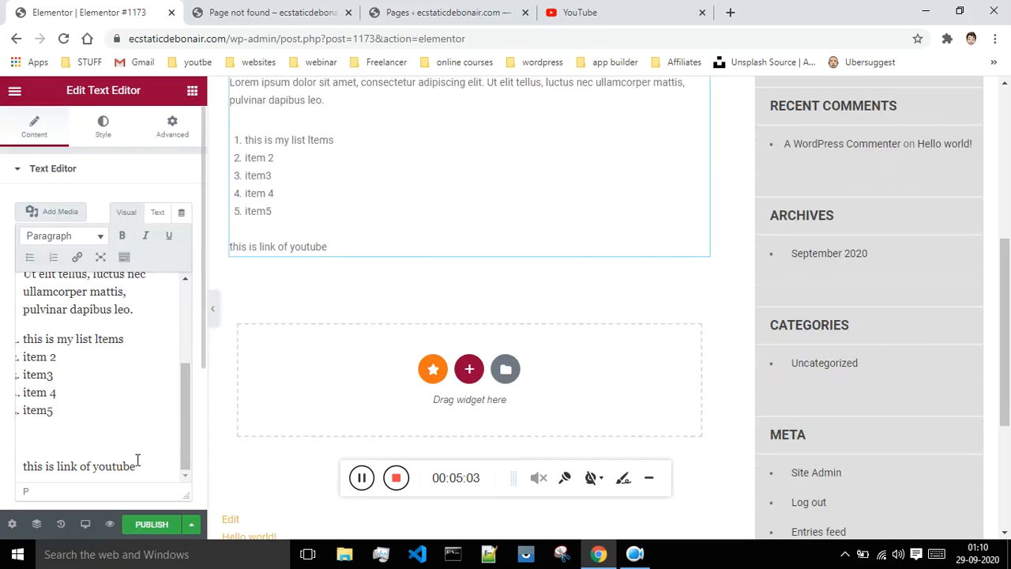
left_click_drag(137, 462, 10, 466)
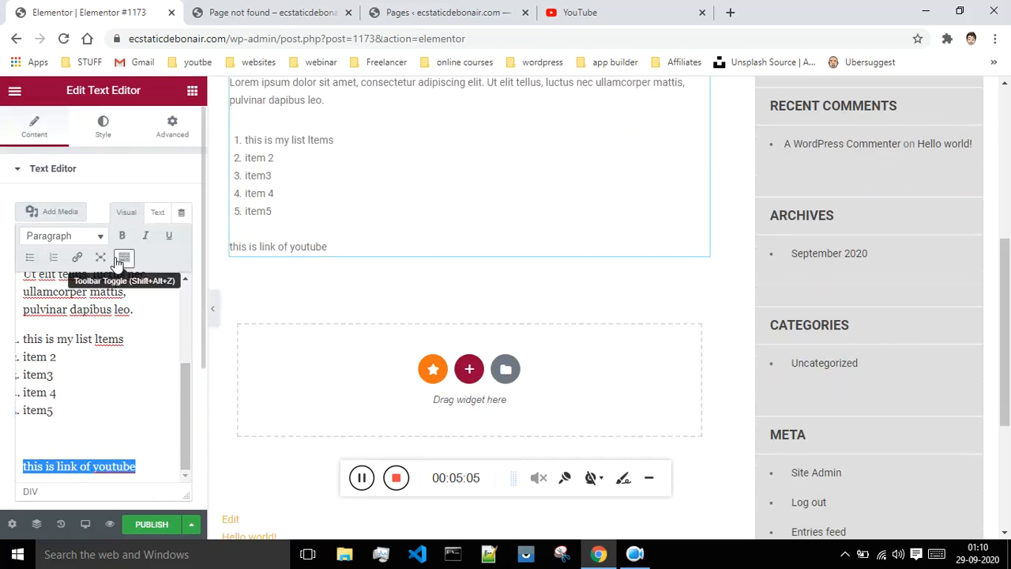
left_click(77, 257)
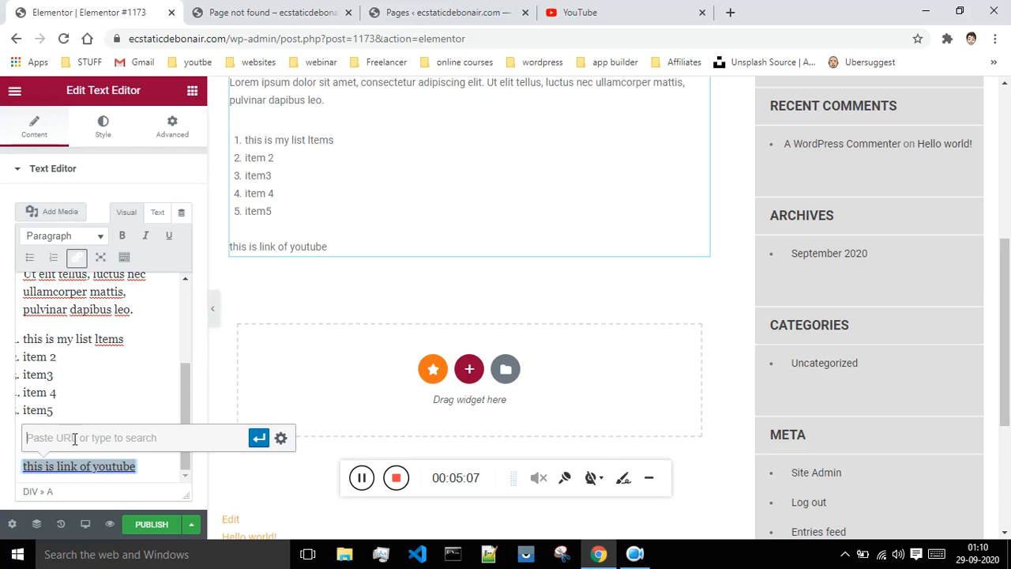
key("ctrl+v")
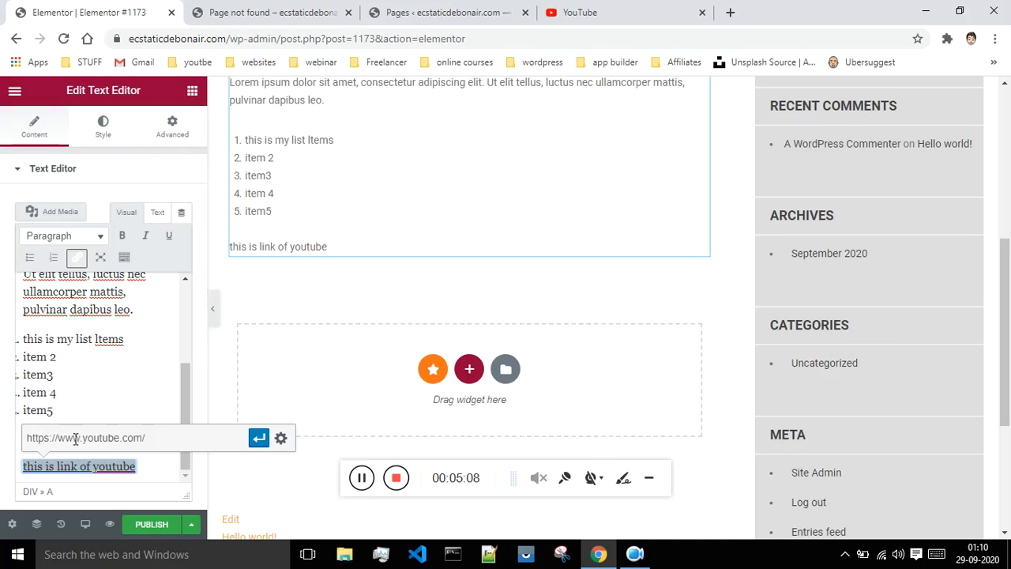
left_click(152, 470)
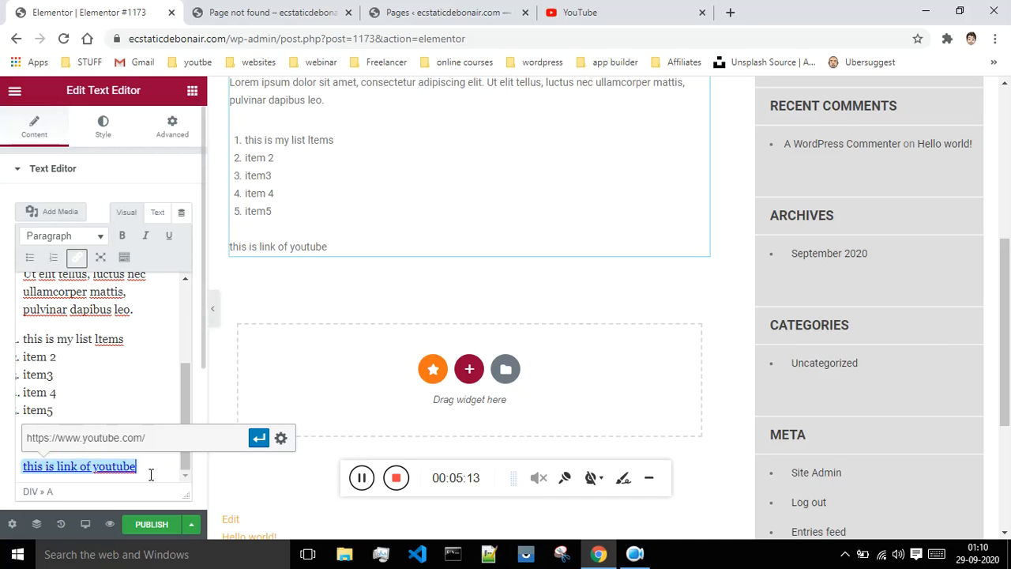
key("Return")
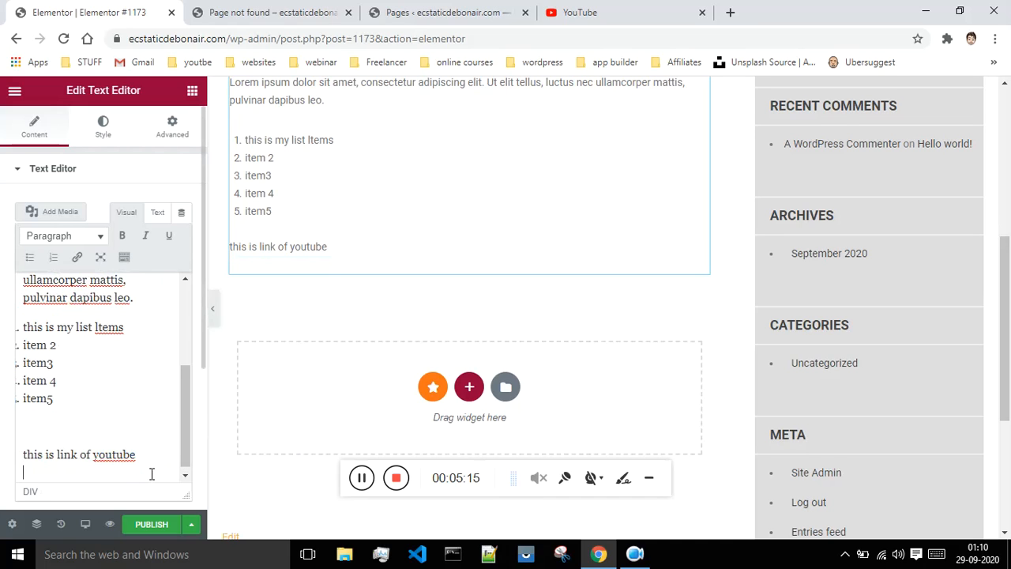
left_click(362, 477)
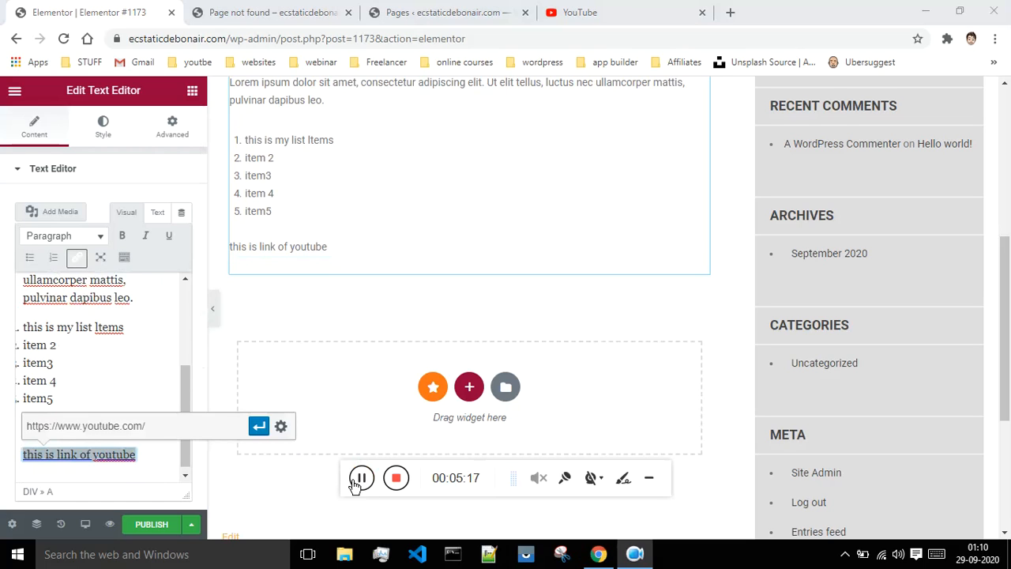
left_click(259, 427)
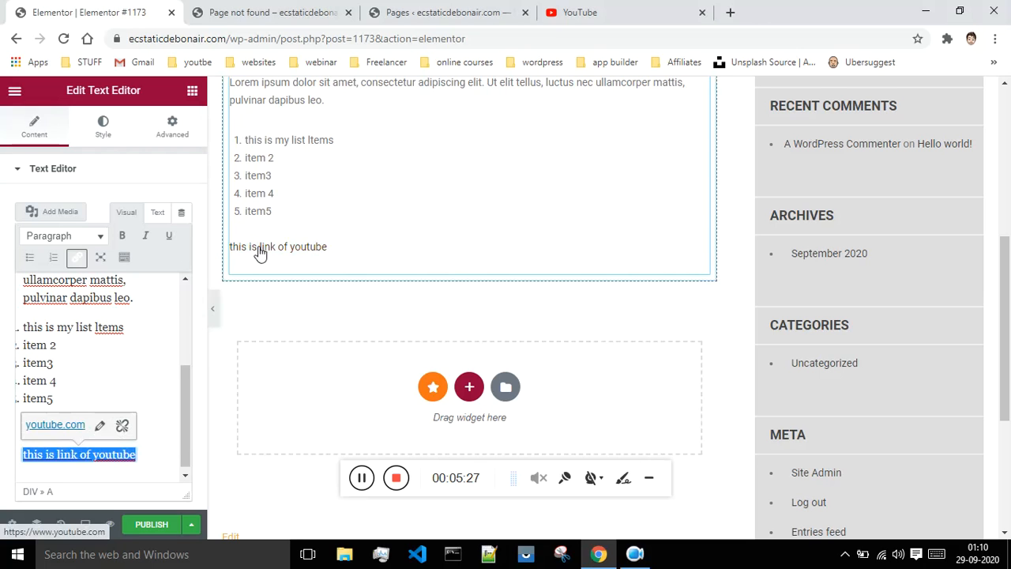
Move the YouTube browser tab ahead of the Pages tab and return to the Elementor page
left_click(557, 12)
left_click(531, 6)
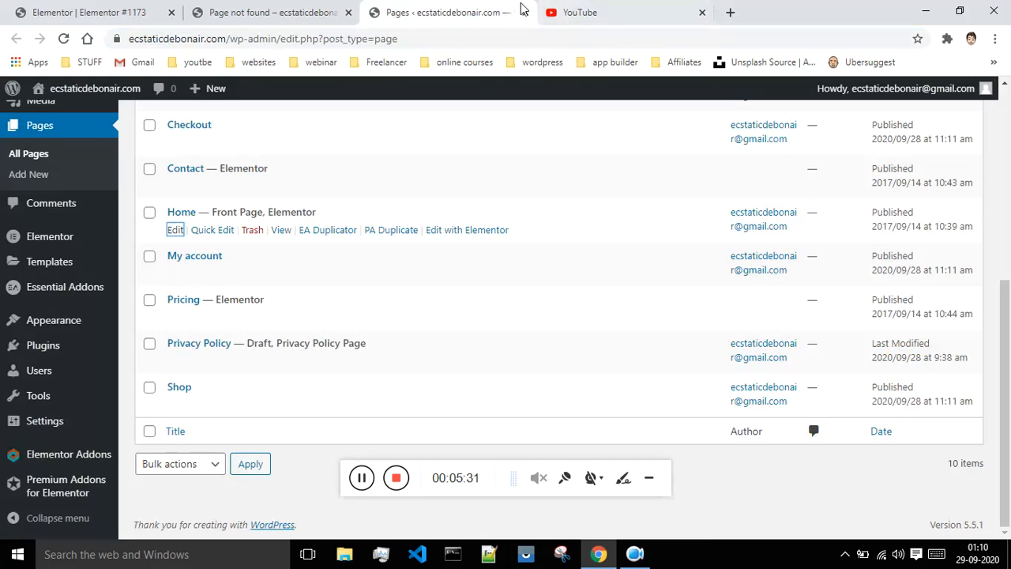
left_click(95, 12)
left_click_drag(532, 6, 356, 9)
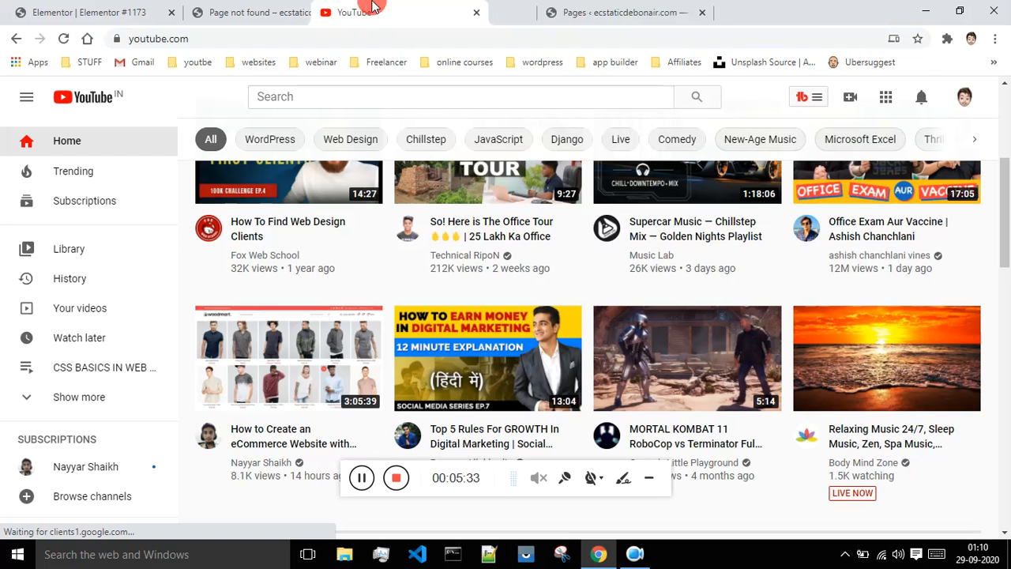
left_click(50, 6)
Examine the linked YouTube line in the page and the text widget's markup in the HTML source view
scroll(403, 237, "down", 2)
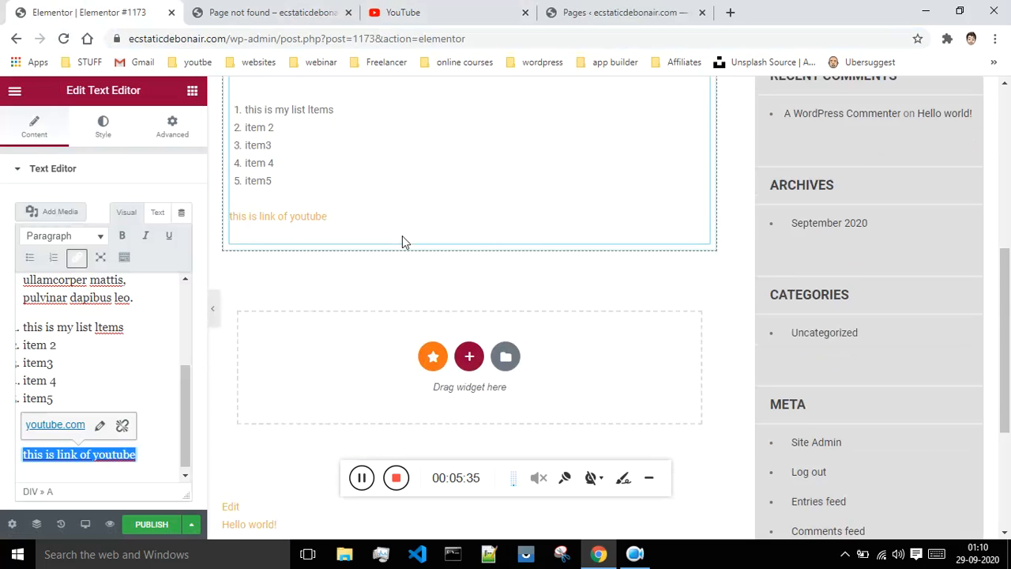
scroll(345, 181, "up", 1)
left_click(352, 184)
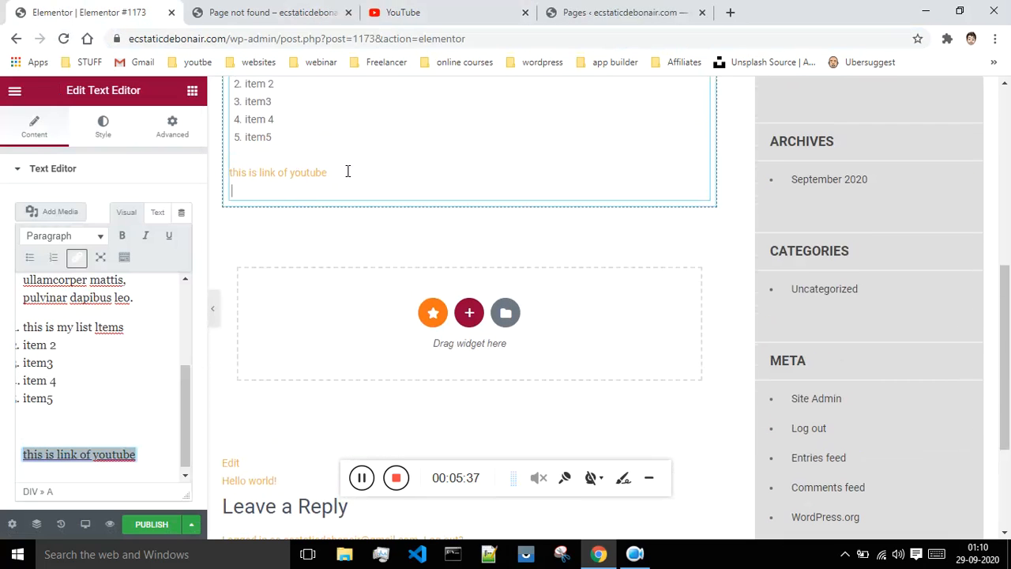
left_click_drag(347, 171, 225, 172)
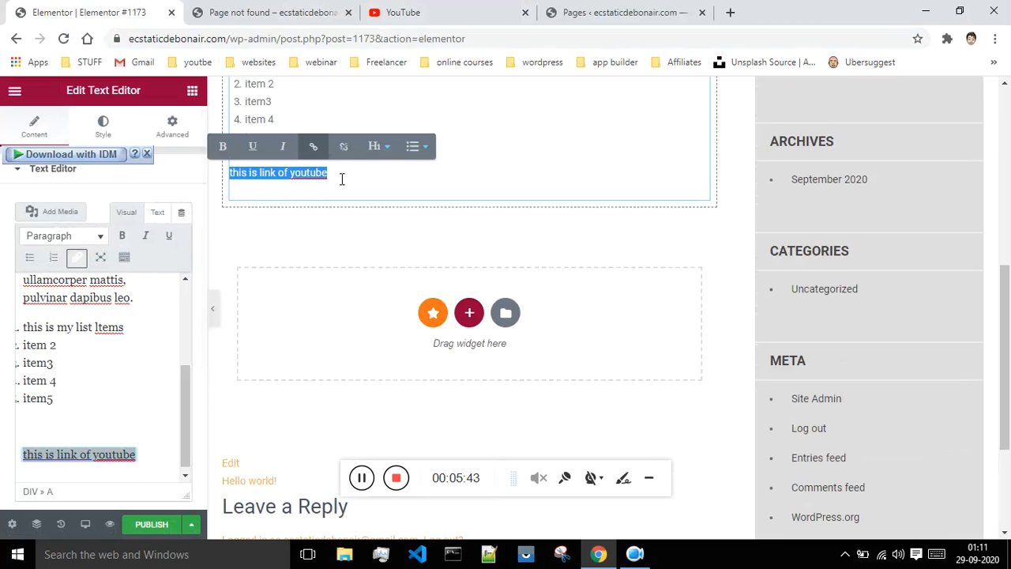
left_click(296, 234)
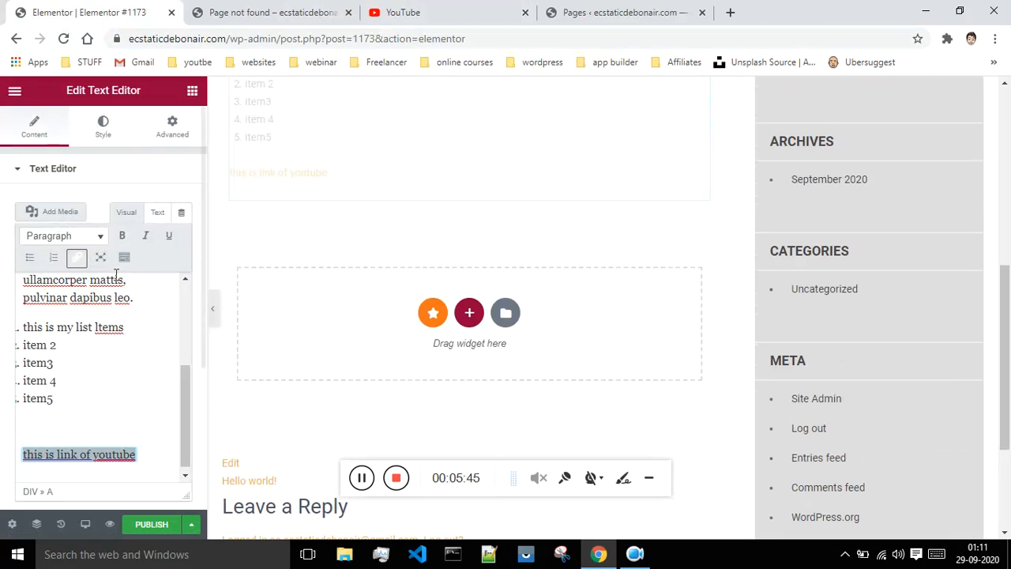
scroll(85, 281, "down", 1)
scroll(94, 317, "up", 2)
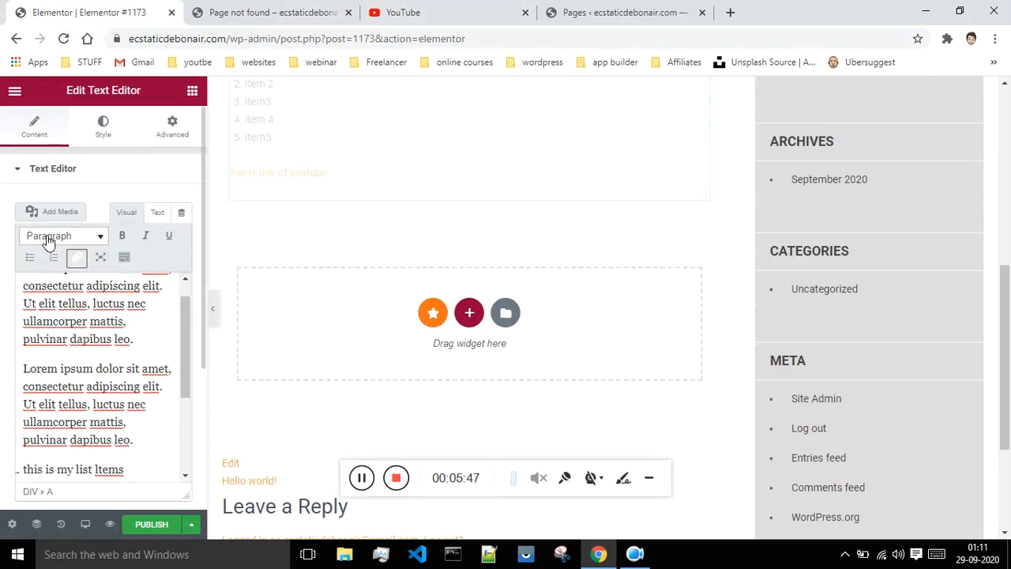
left_click(155, 218)
scroll(162, 253, "down", 5)
scroll(164, 229, "up", 4)
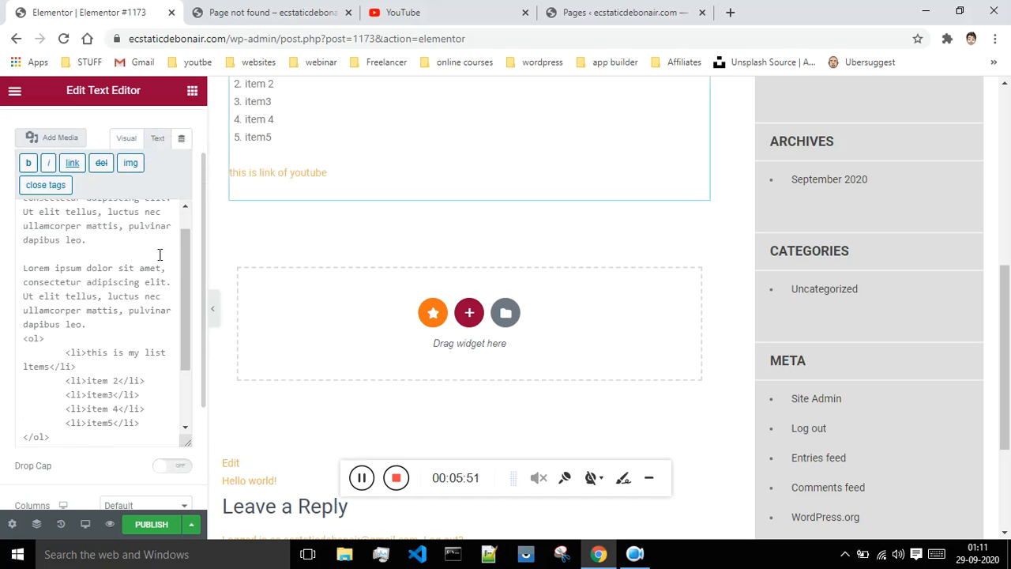
scroll(154, 189, "up", 2)
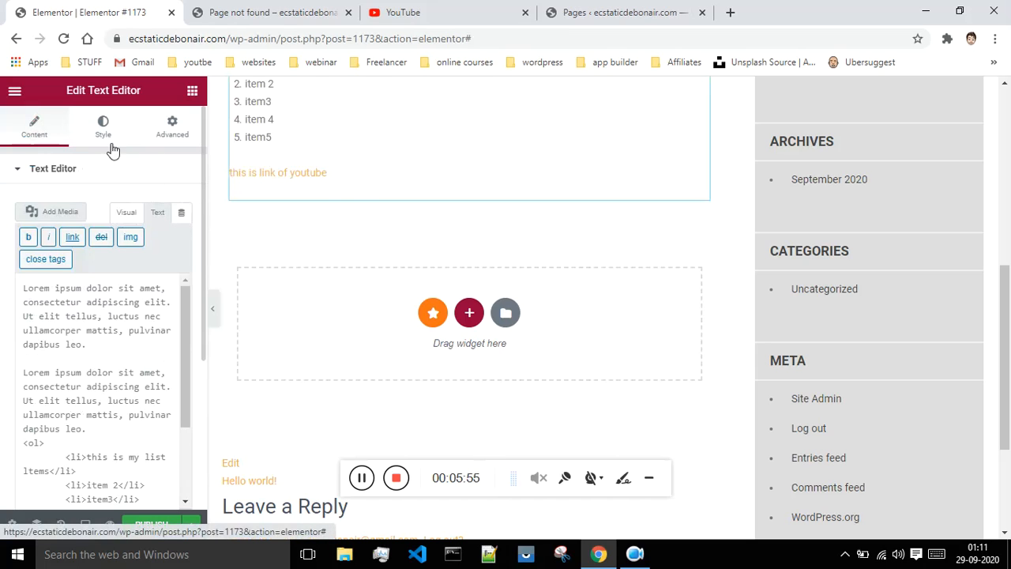
Reopen the text widget's editor in visual mode and format its first paragraph as Heading 2
left_click_drag(343, 171, 203, 159)
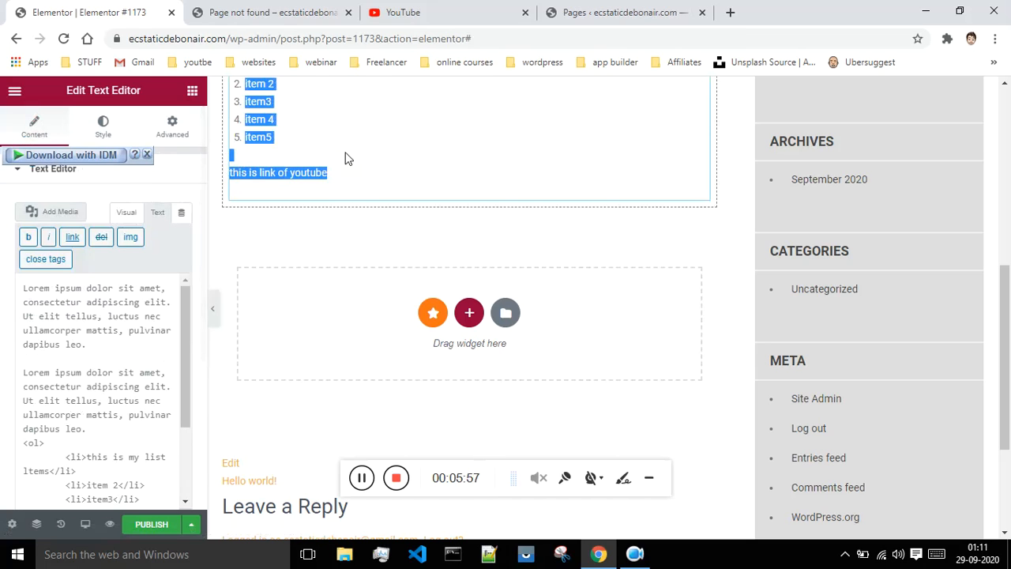
left_click_drag(335, 172, 220, 170)
left_click(27, 125)
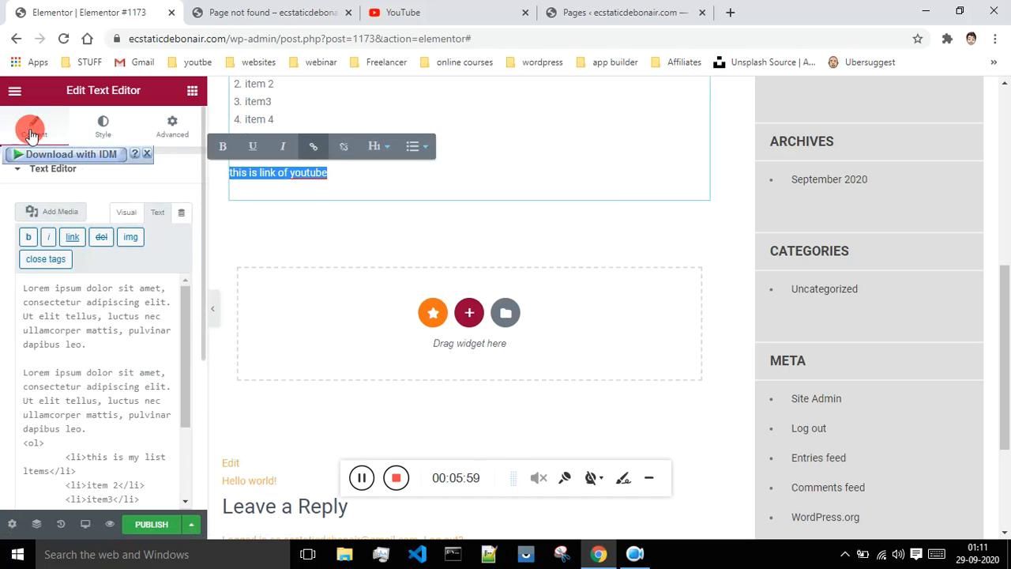
left_click(22, 172)
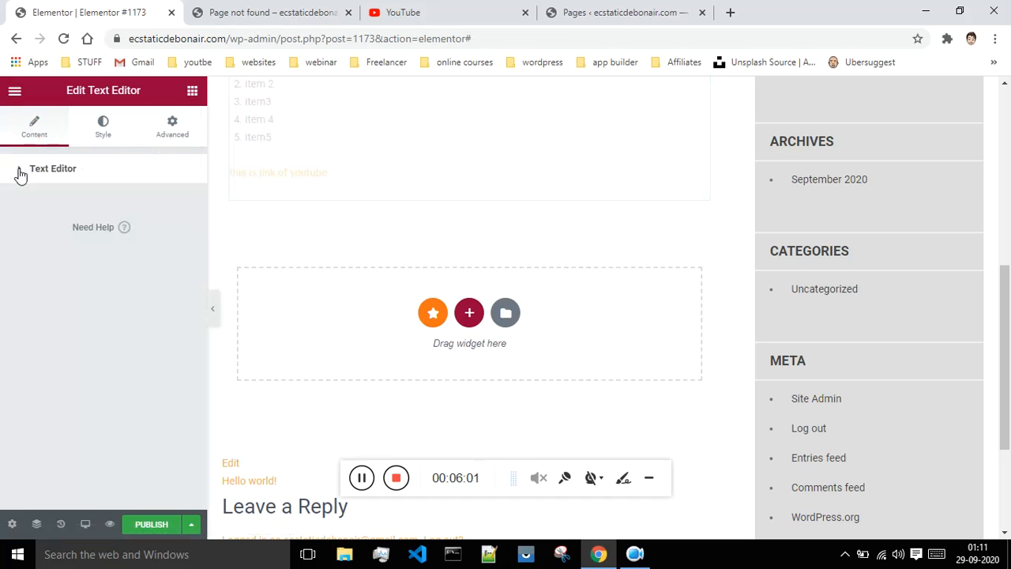
left_click(21, 171)
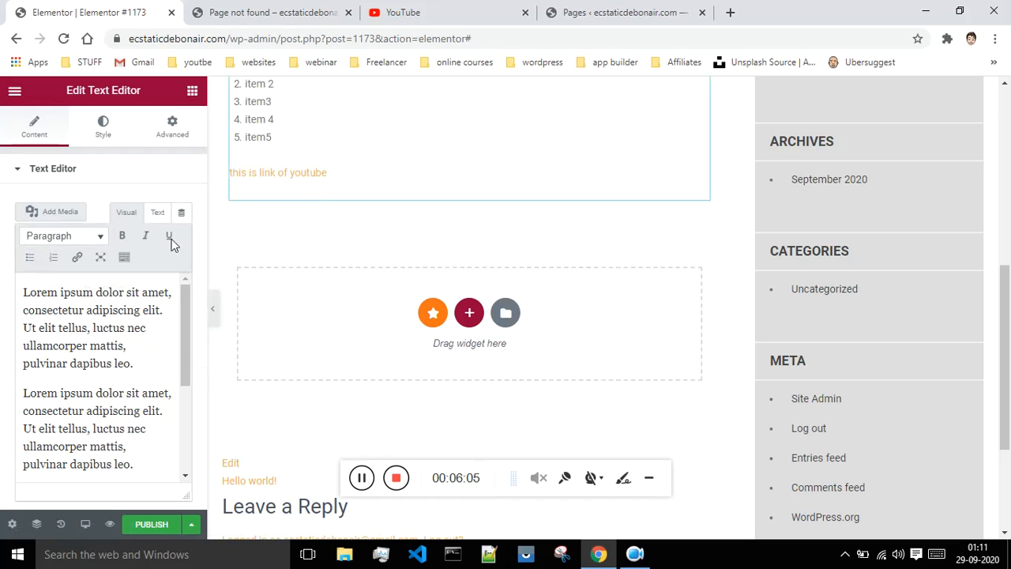
left_click(357, 480)
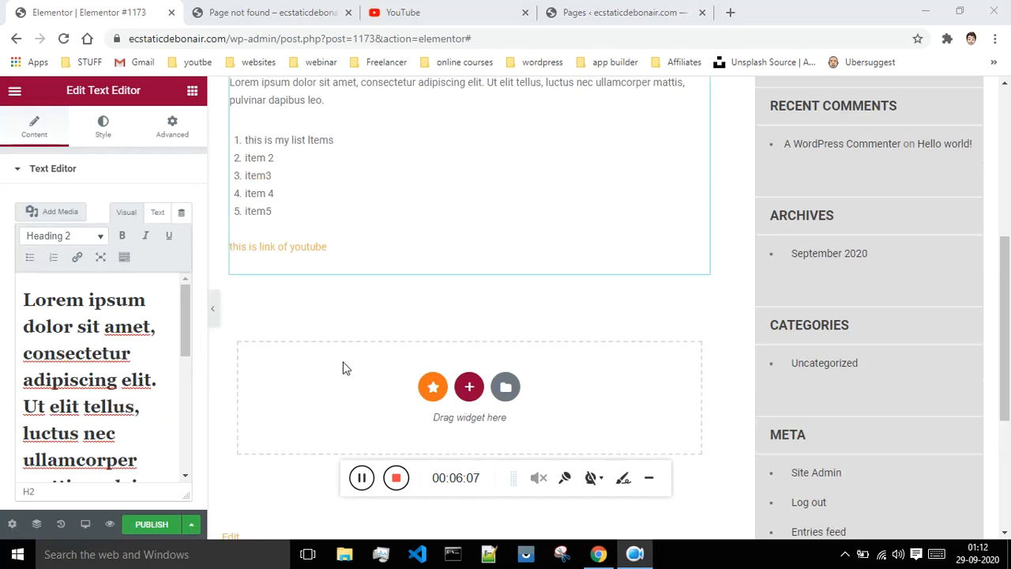
scroll(339, 361, "down", 2)
scroll(336, 356, "up", 3)
scroll(336, 361, "up", 1)
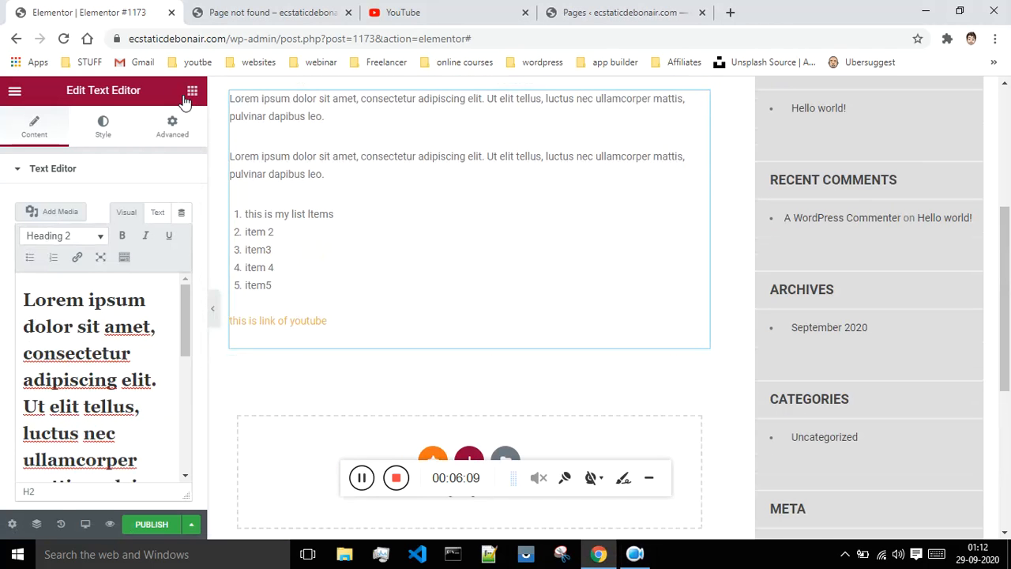
Add a Video widget to the page directly below the text widget that ends with the YouTube link line
left_click(188, 94)
scroll(95, 223, "down", 1)
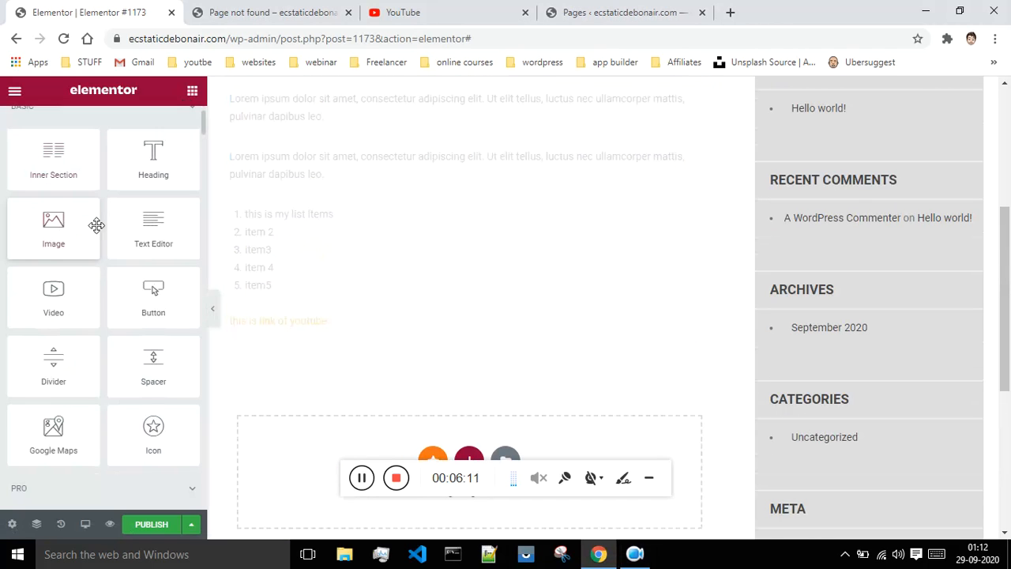
scroll(119, 245, "down", 1)
left_click_drag(67, 230, 495, 436)
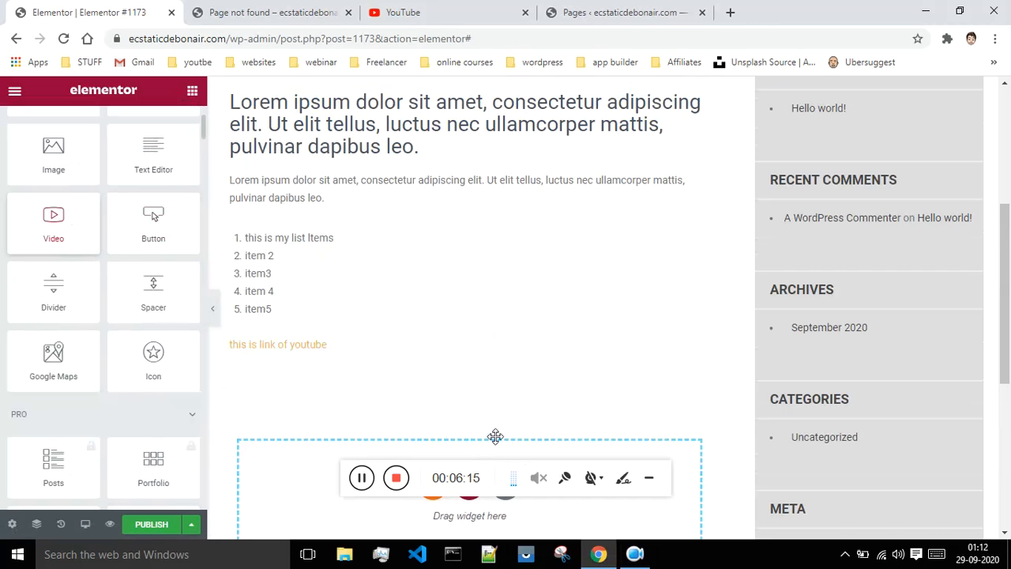
left_click(650, 480)
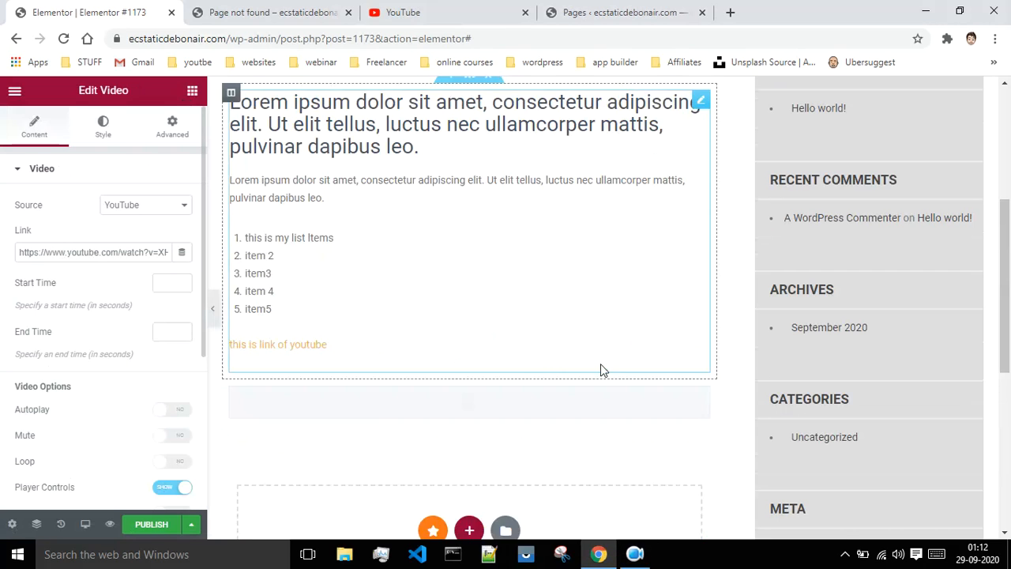
scroll(1003, 336, "down", 1)
left_click_drag(1009, 333, 1005, 406)
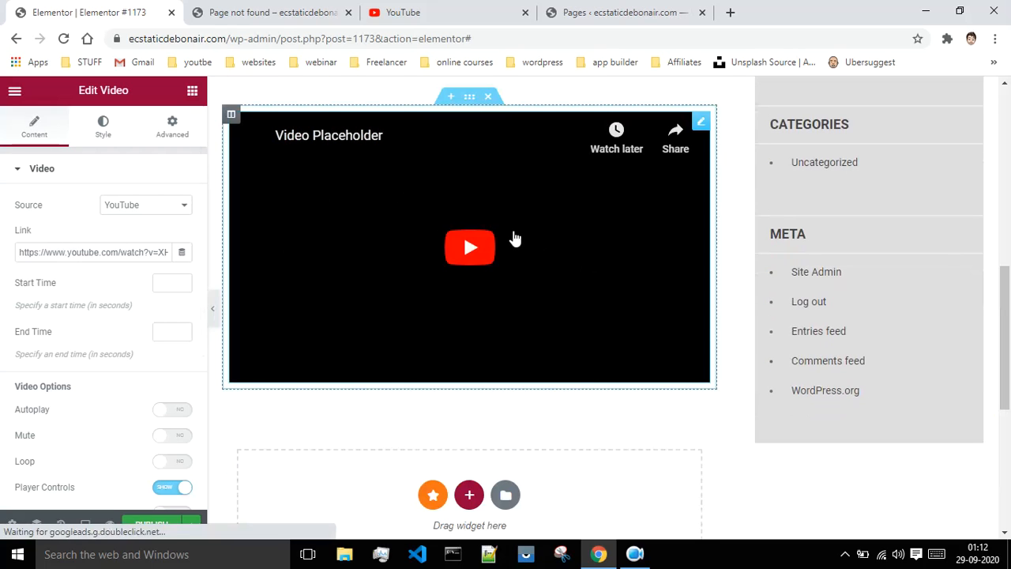
On the YouTube home page, copy the link address of the "Supercar Music — Chillstep Mix — Golden Nights Playlist" video
left_click(474, 11)
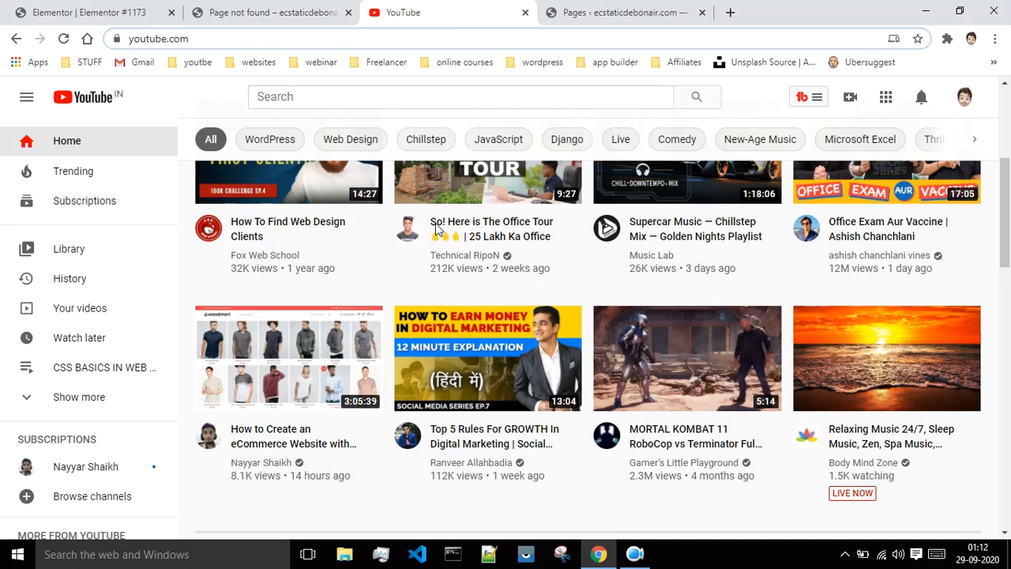
scroll(585, 316, "down", 2)
scroll(628, 323, "up", 2)
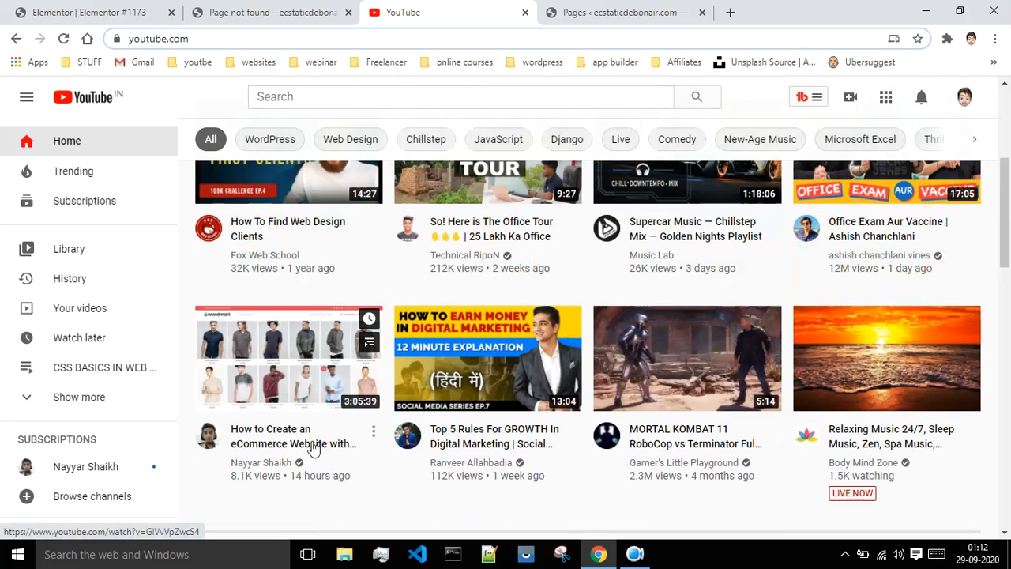
scroll(654, 363, "up", 3)
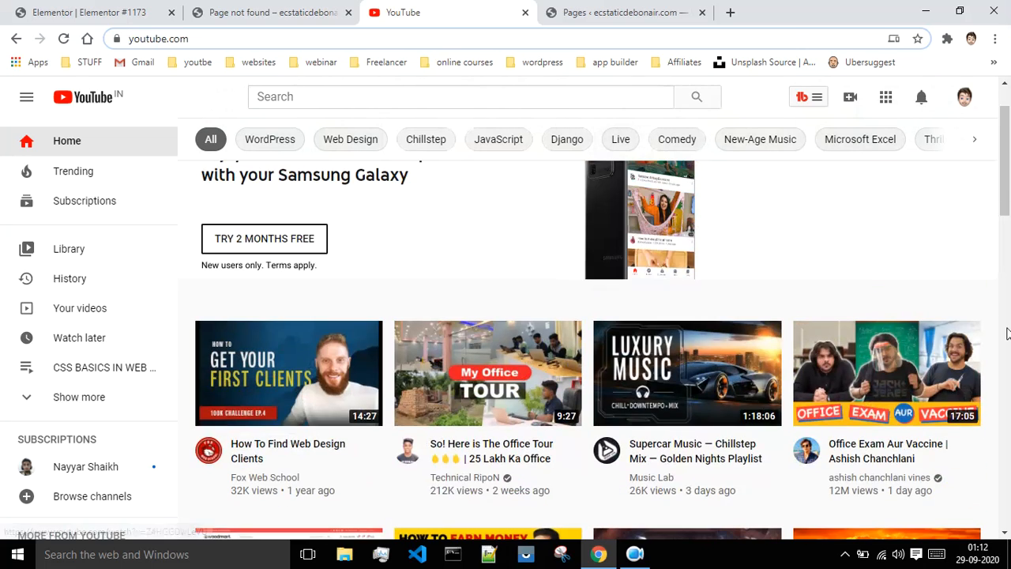
right_click(677, 446)
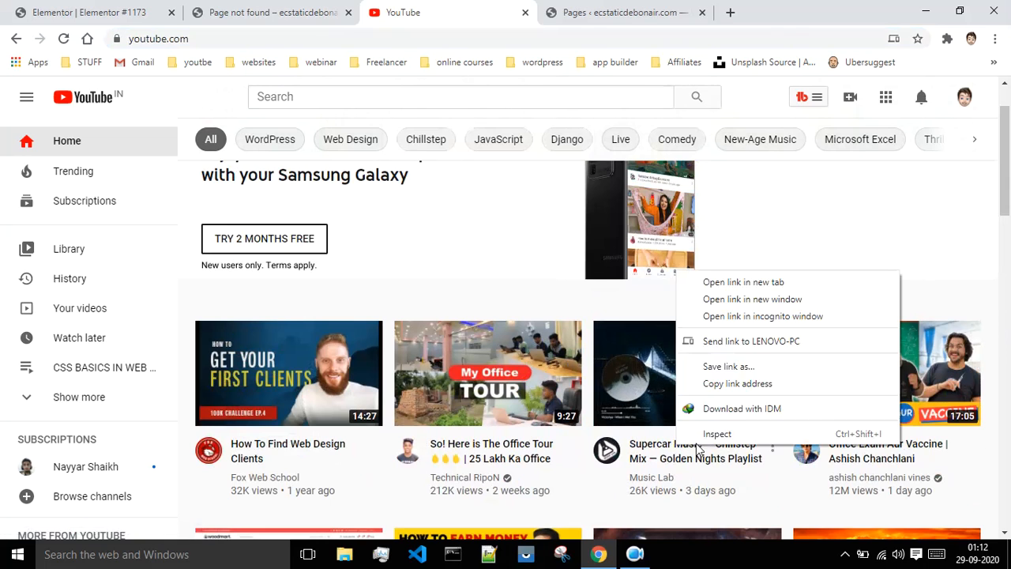
left_click(732, 384)
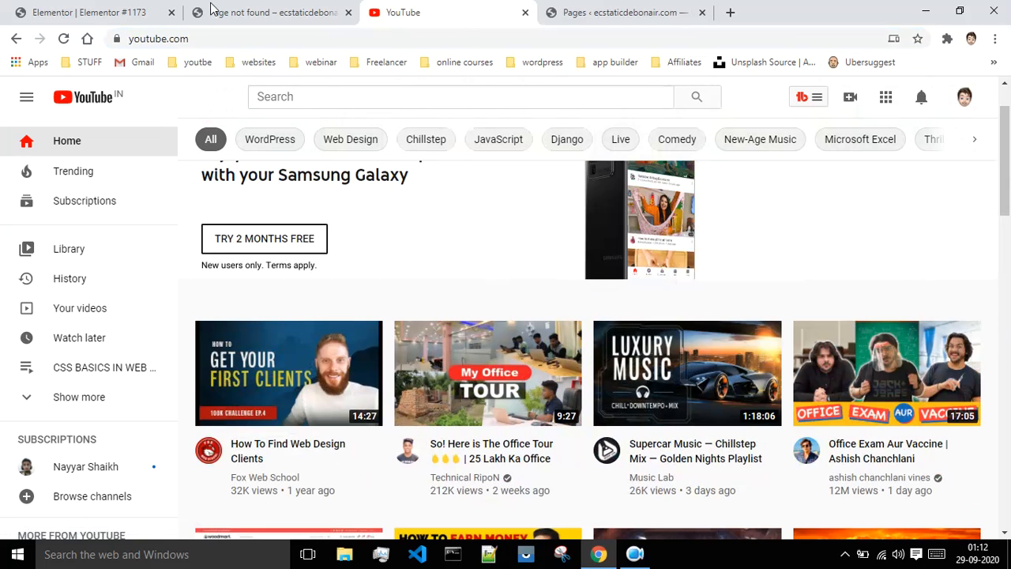
Return to the Elementor page and replace the Video widget's link with the copied YouTube video address
left_click(103, 12)
left_click(112, 254)
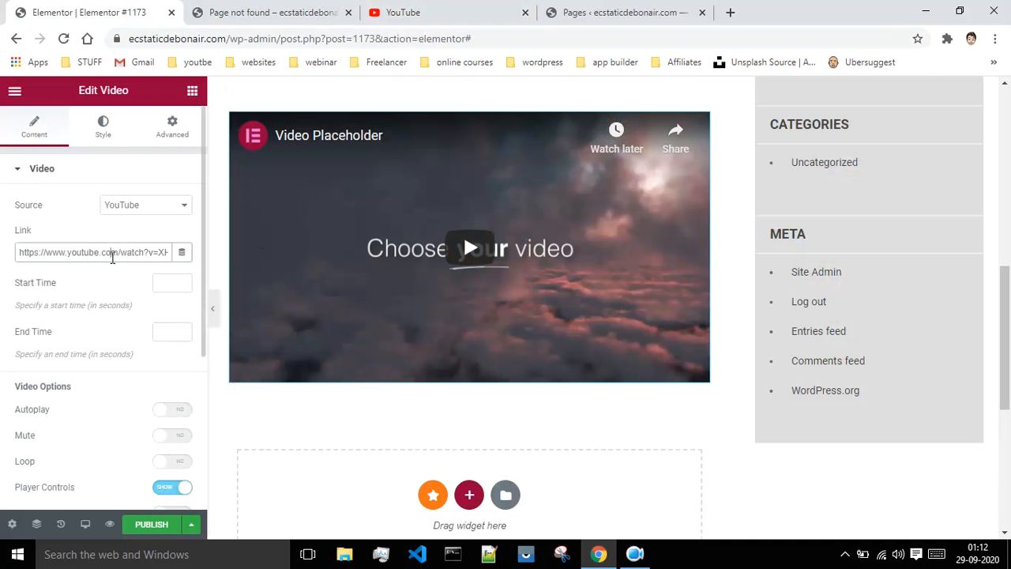
triple_click(113, 257)
key("ctrl+v")
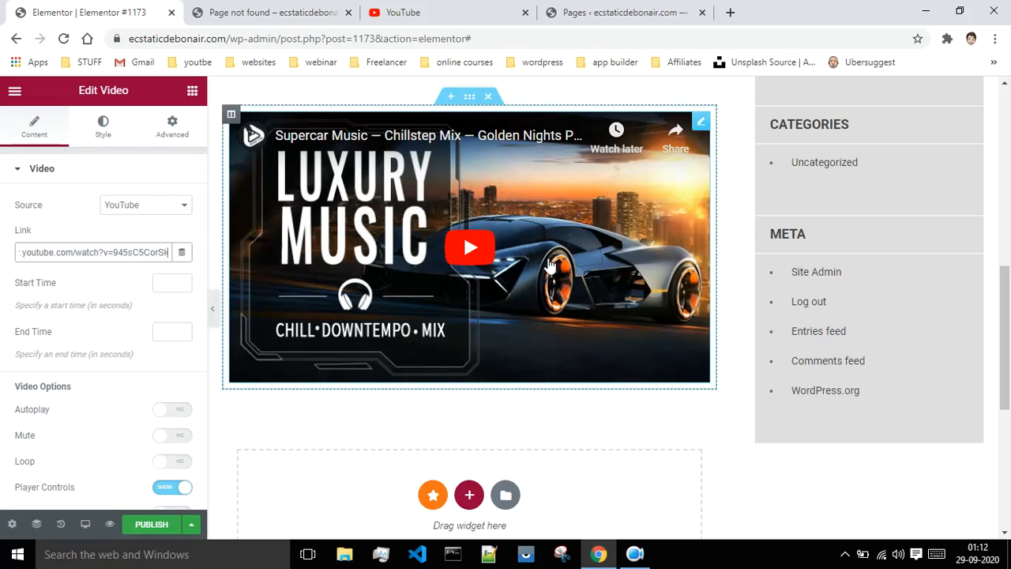
Insert a Spacer widget between the YouTube link line and the video, and set its space to 131 px
scroll(561, 273, "down", 1)
scroll(561, 293, "down", 1)
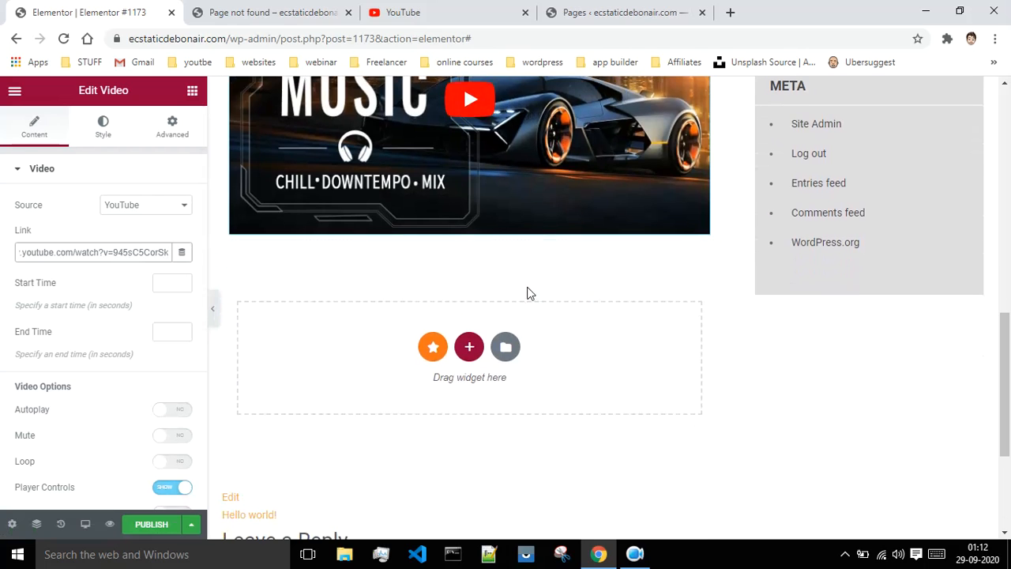
left_click(192, 95)
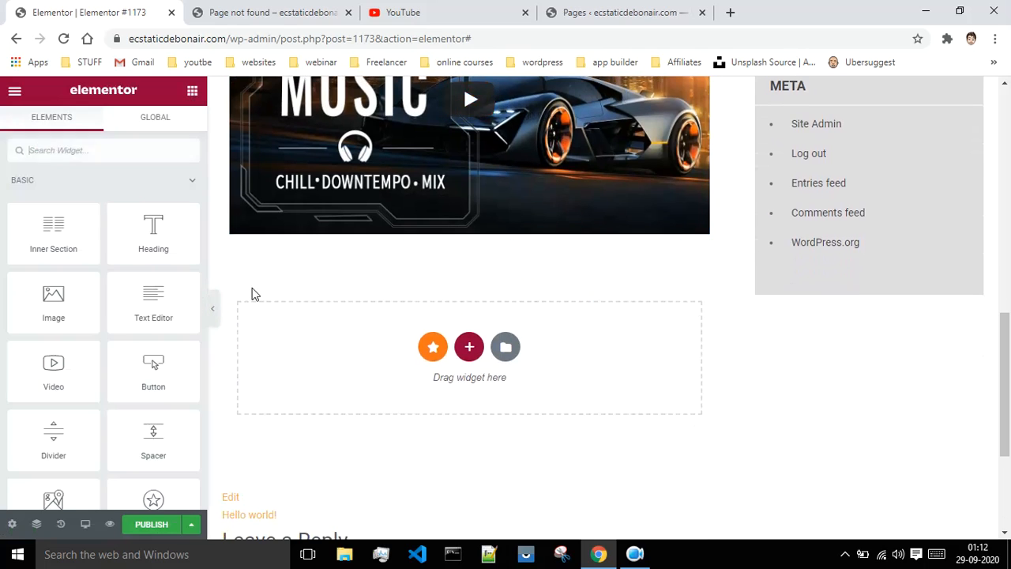
left_click(639, 557)
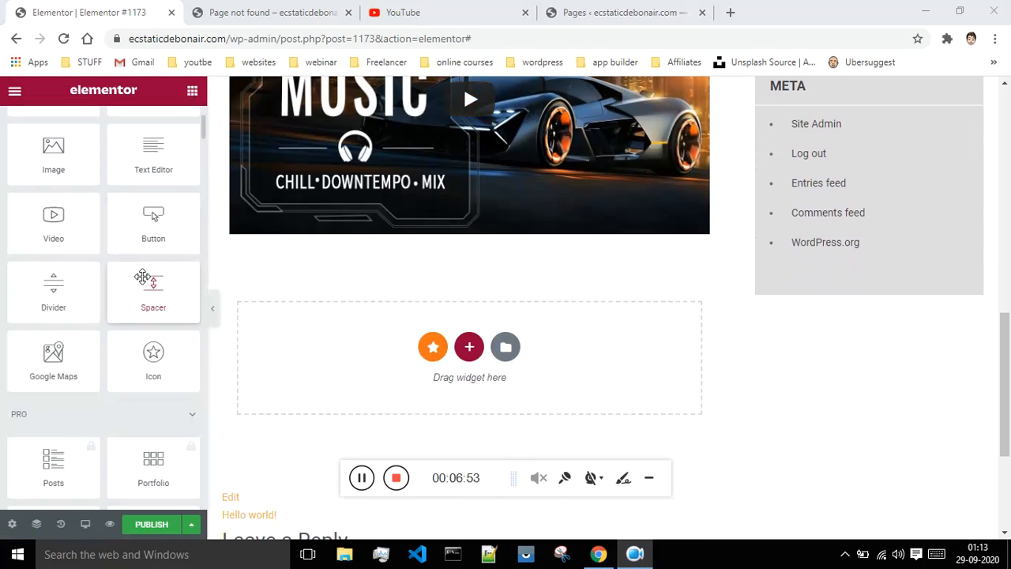
scroll(150, 278, "up", 1)
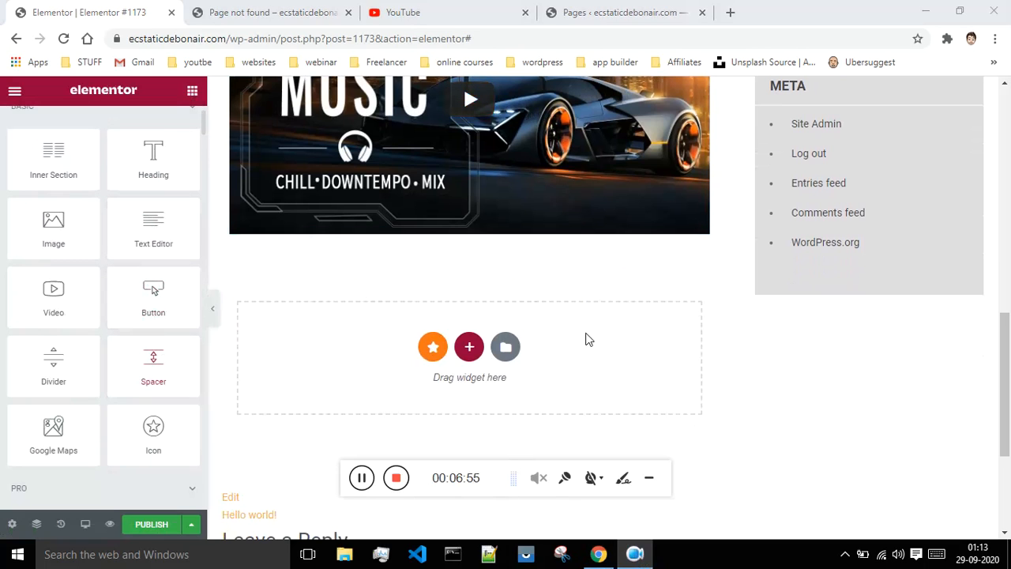
scroll(587, 332, "up", 5)
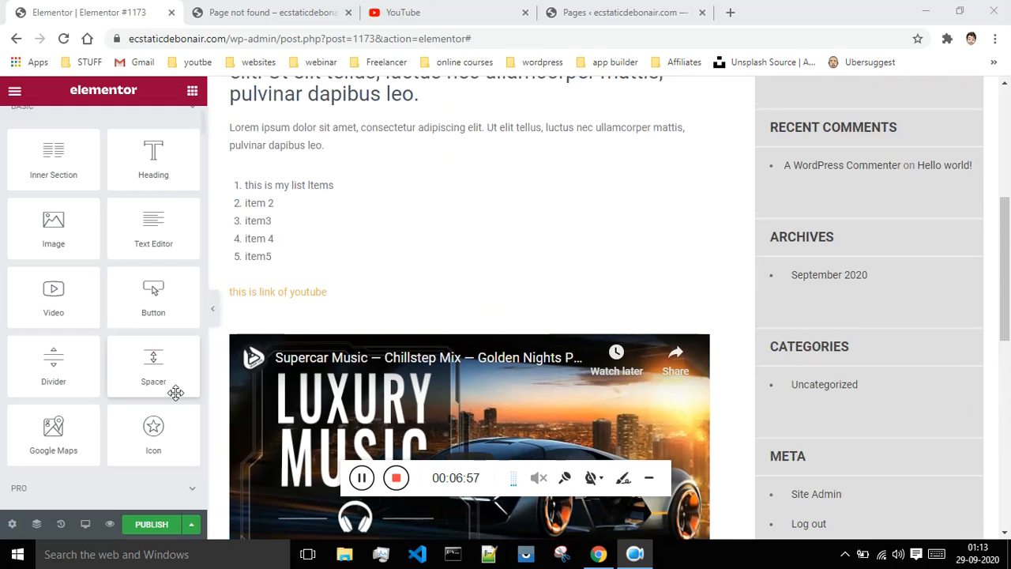
left_click_drag(162, 378, 376, 314)
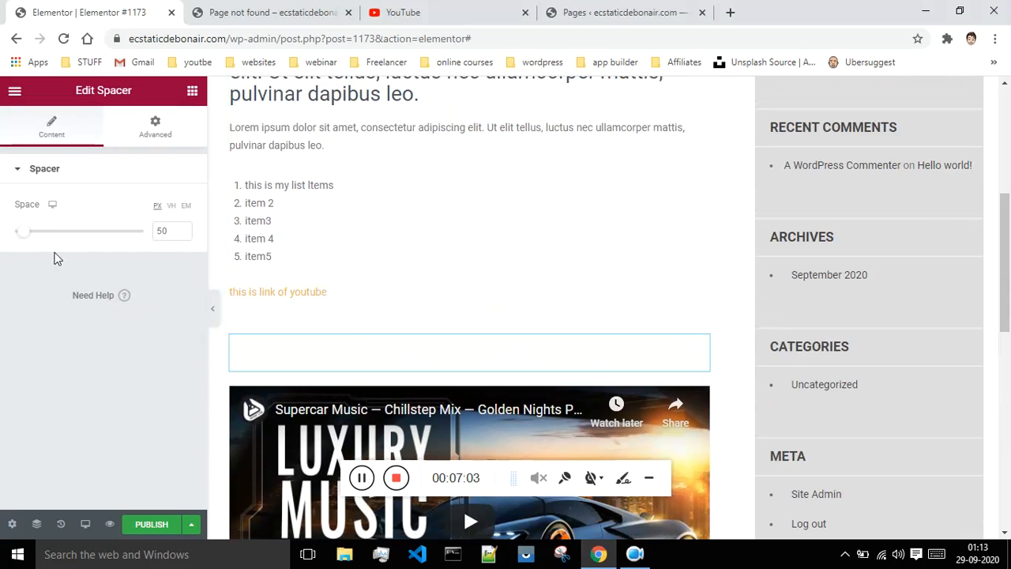
left_click_drag(23, 231, 40, 233)
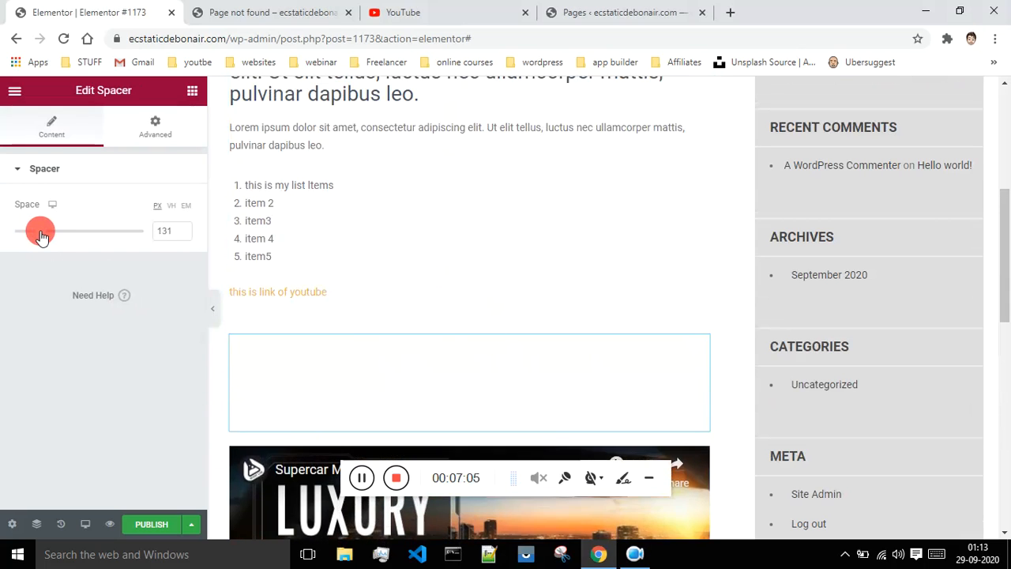
Add an Icon widget directly below the video
scroll(591, 286, "down", 5)
scroll(595, 294, "down", 2)
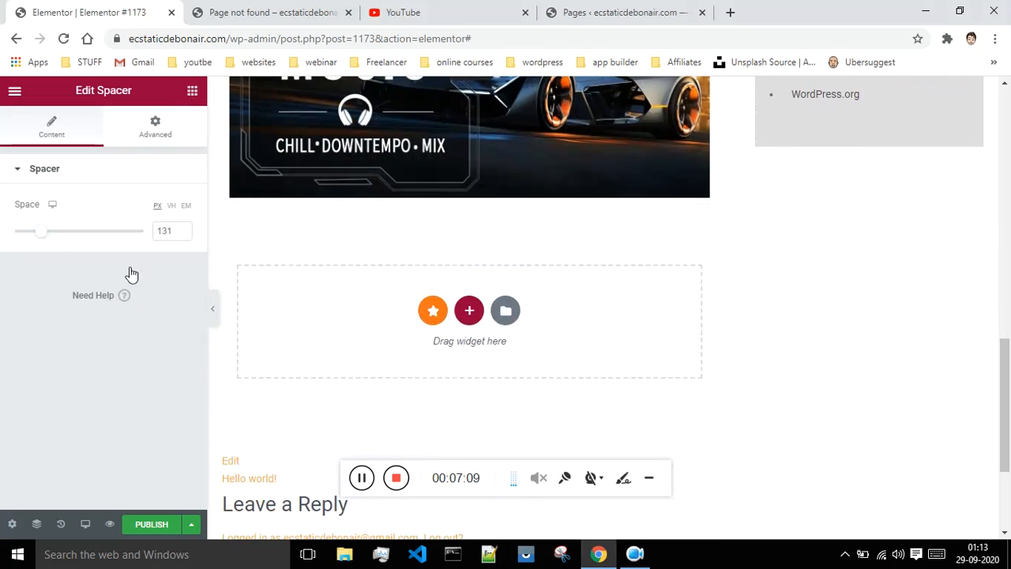
scroll(142, 285, "down", 3)
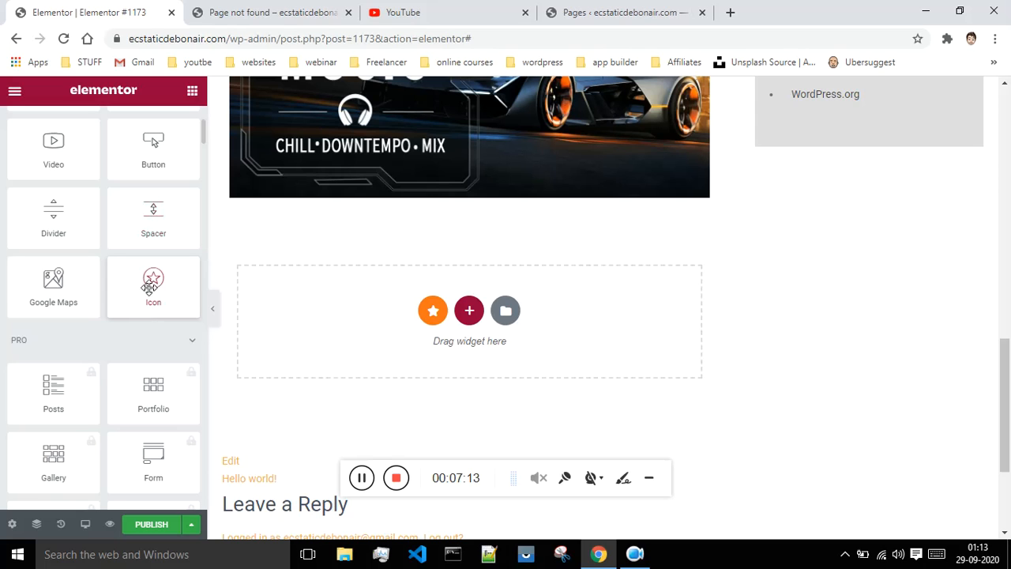
left_click_drag(150, 287, 332, 313)
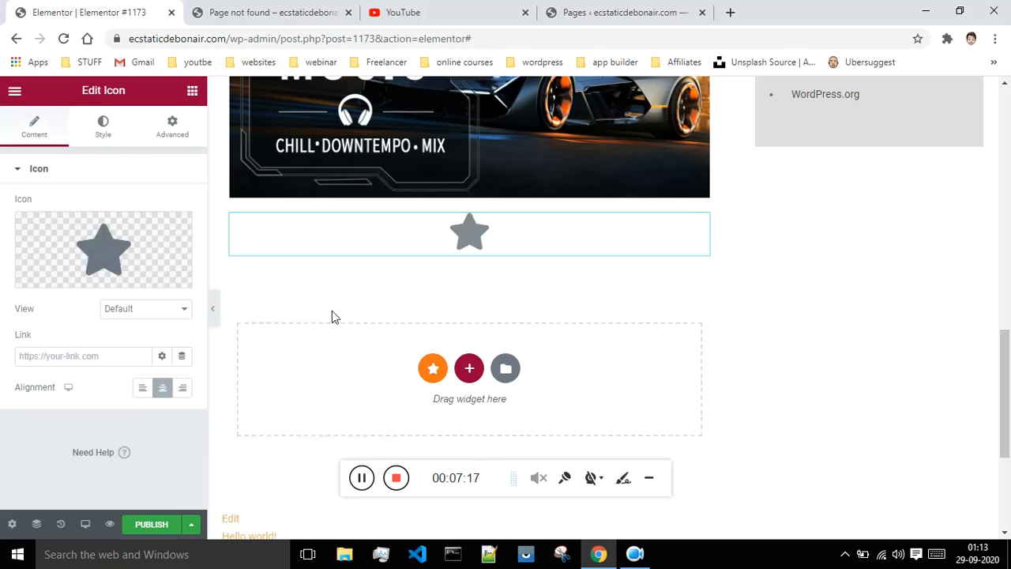
Replace the star with the Subway icon from the icon library and set the icon's view to Stacked
mouse_move(139, 285)
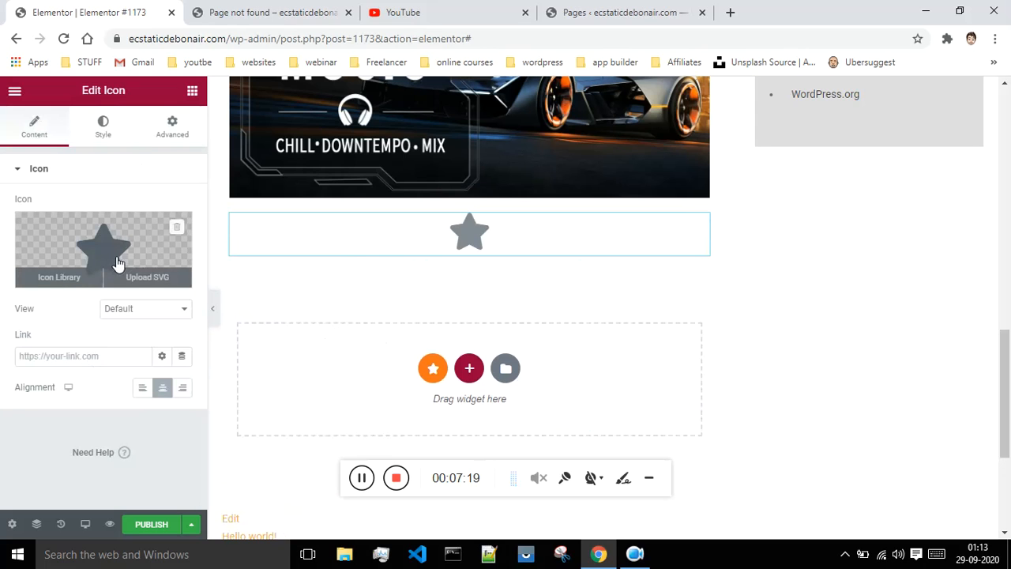
left_click(68, 283)
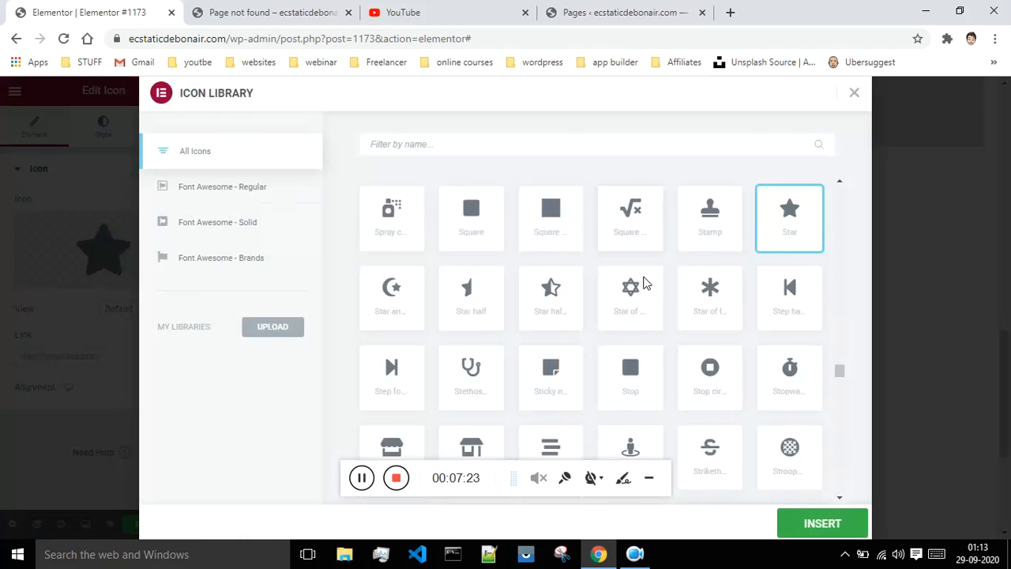
scroll(650, 290, "down", 3)
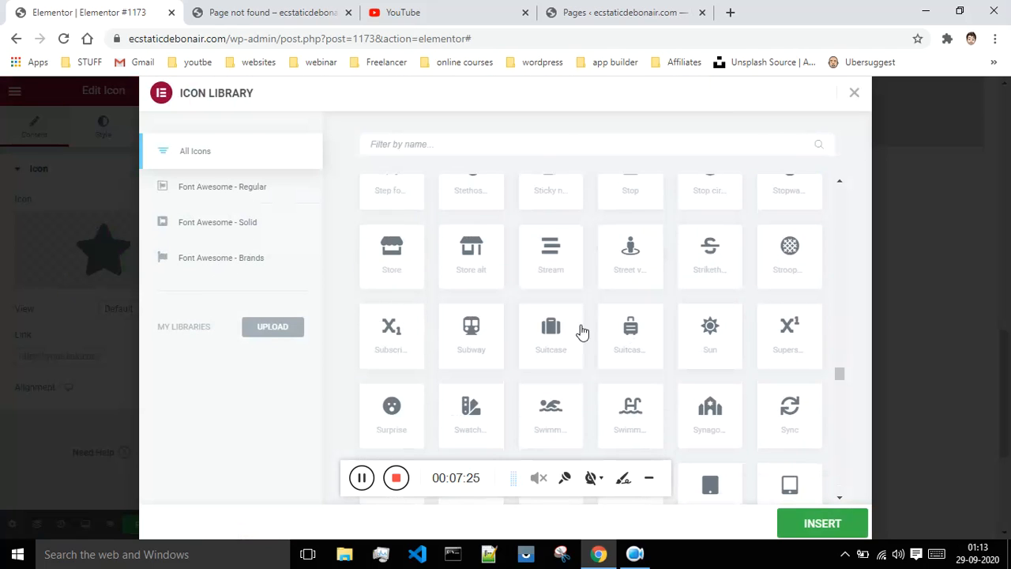
left_click(470, 334)
left_click(822, 523)
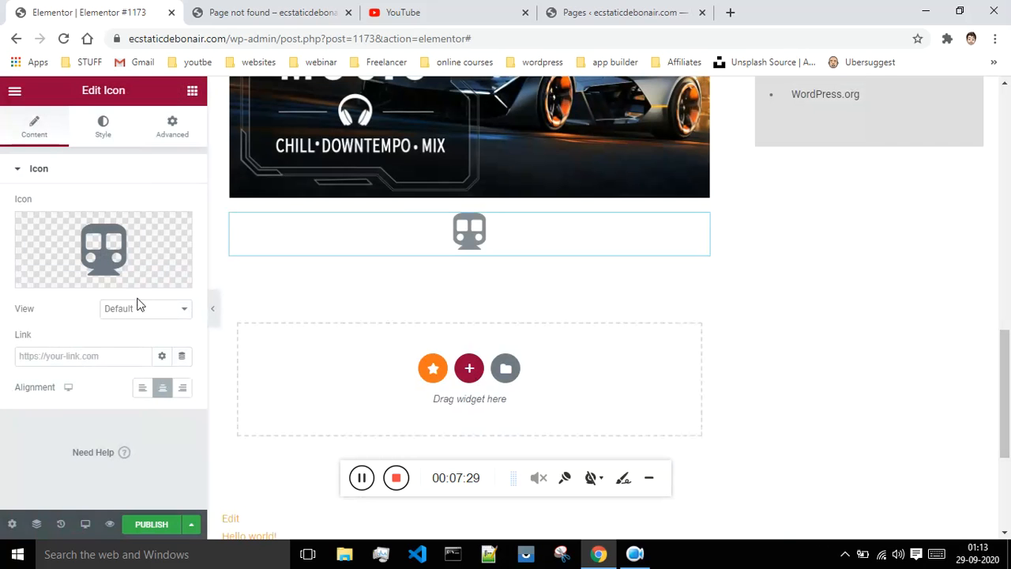
left_click(142, 306)
left_click(137, 338)
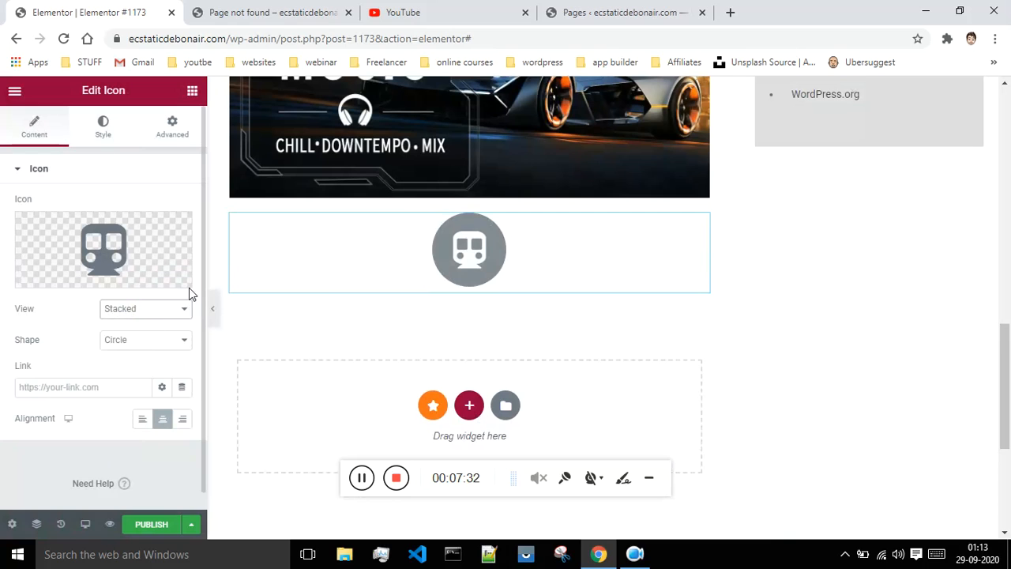
Try the Square shape for the stacked icon and restore the Circle shape
left_click(142, 344)
left_click(137, 368)
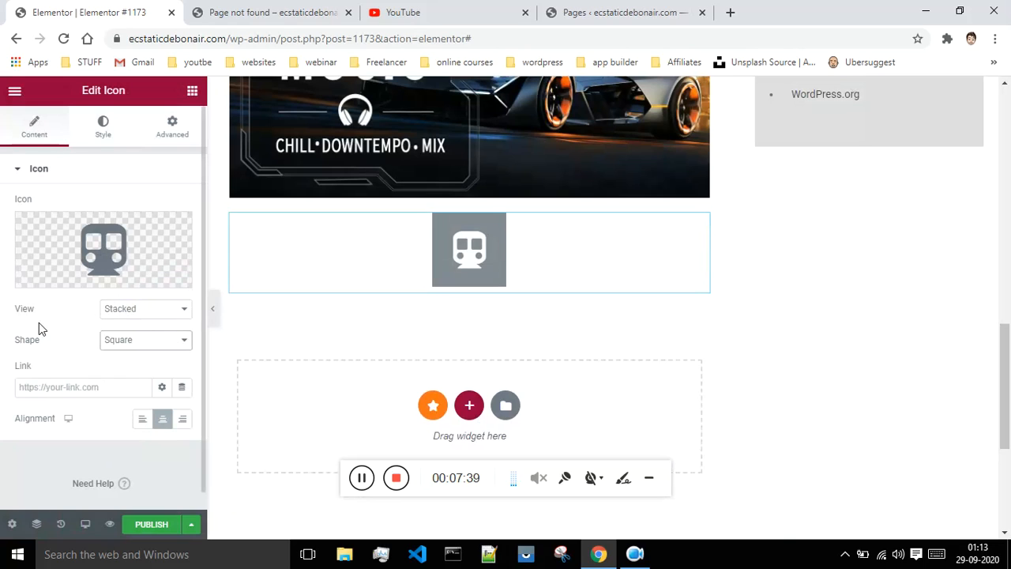
left_click(131, 345)
left_click(139, 356)
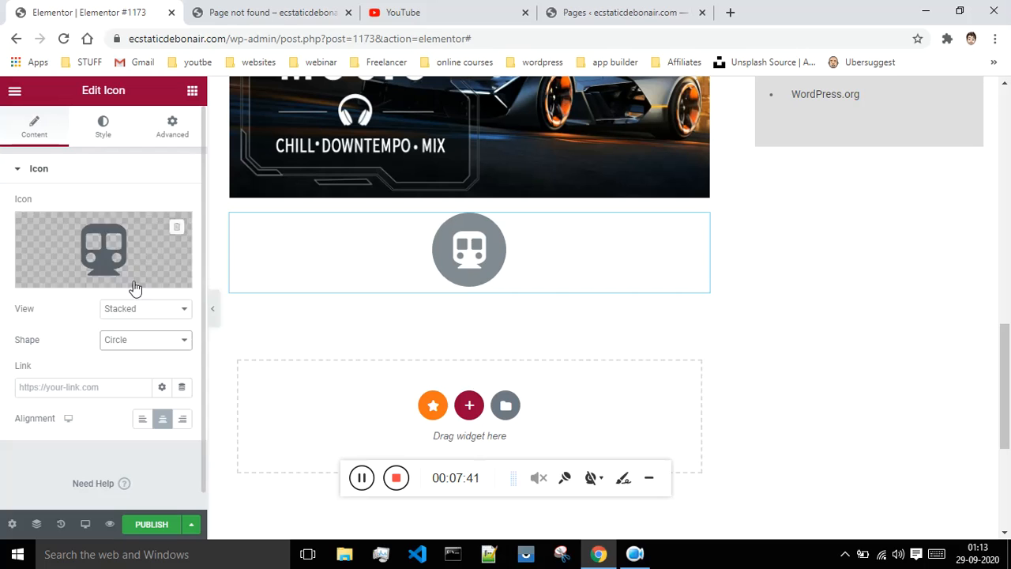
Style the Subway icon with a size of 77 and a padding of 31, keeping its rotation at 0
left_click(101, 130)
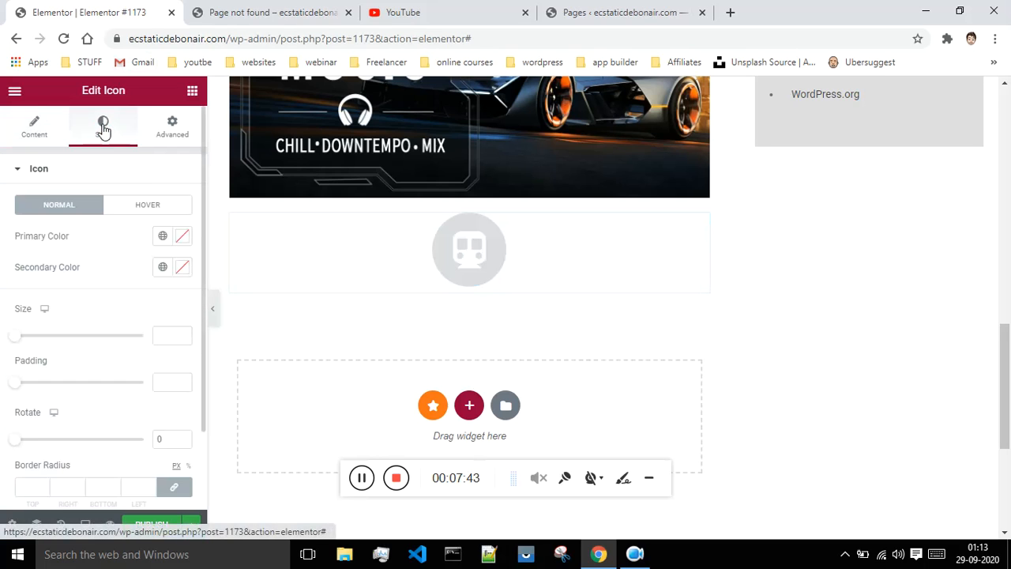
scroll(81, 261, "down", 1)
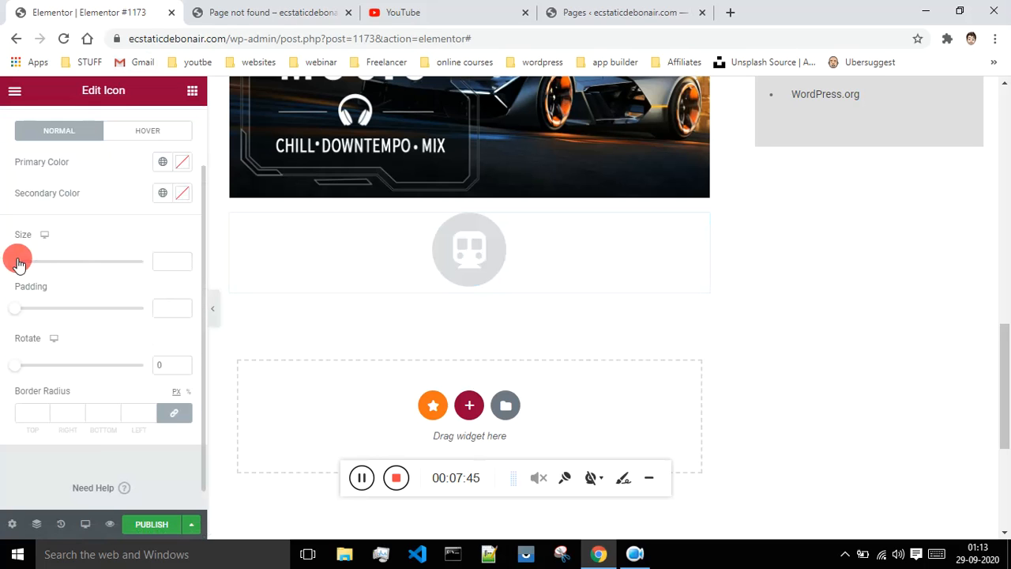
left_click_drag(16, 261, 49, 266)
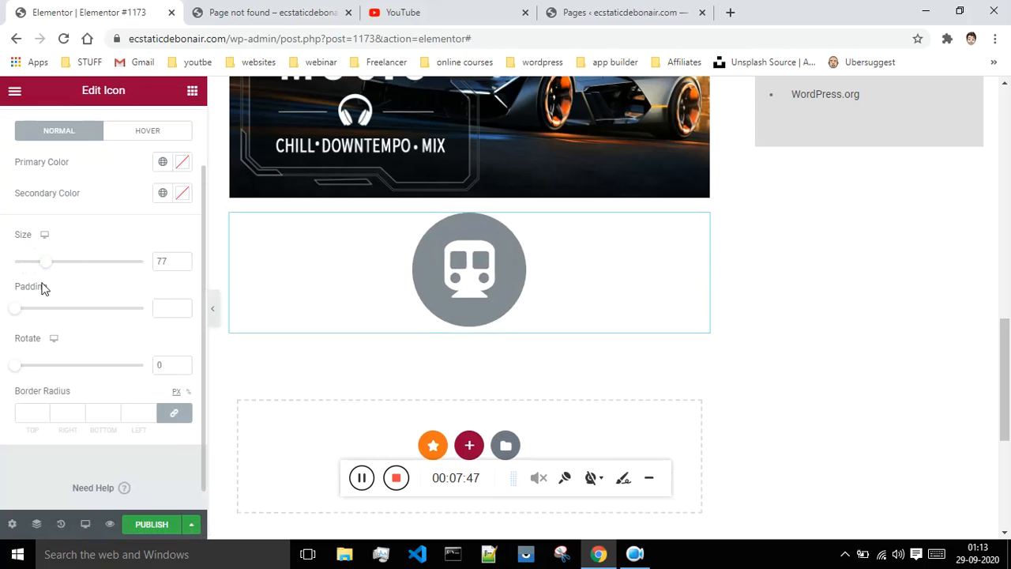
left_click_drag(17, 312, 56, 318)
mouse_move(19, 365)
left_mouse_down()
mouse_move(61, 361)
mouse_move(14, 368)
left_mouse_up()
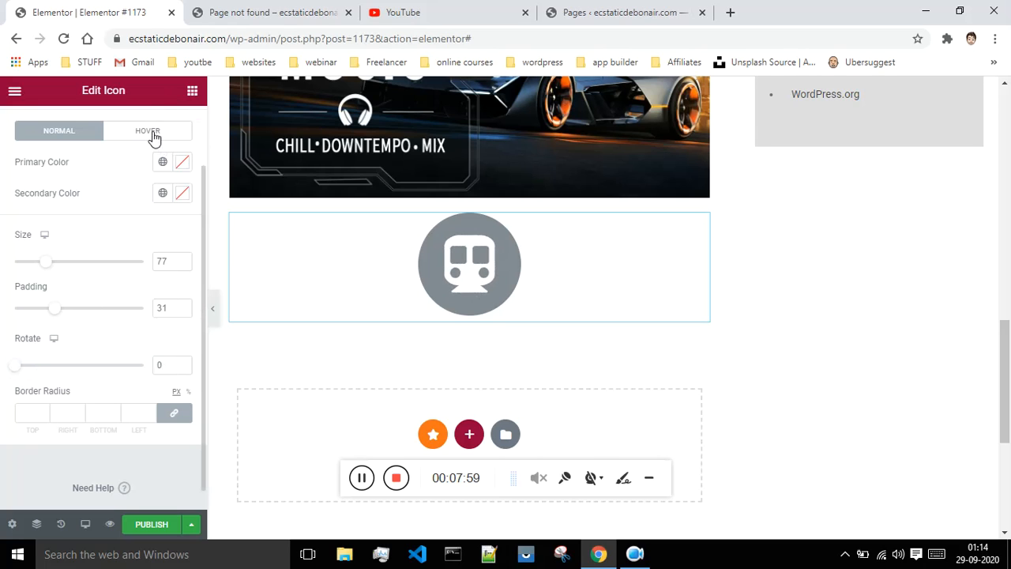
Reduce the icon's size to 52 and set its hover animation to Pulse Shrink after trying Shrink
scroll(129, 146, "up", 1)
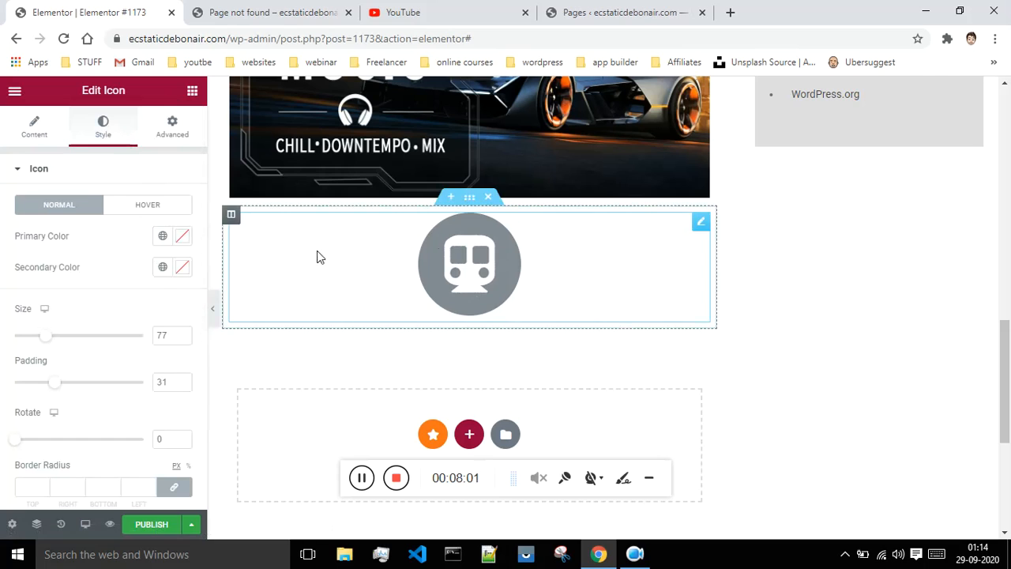
left_click(145, 209)
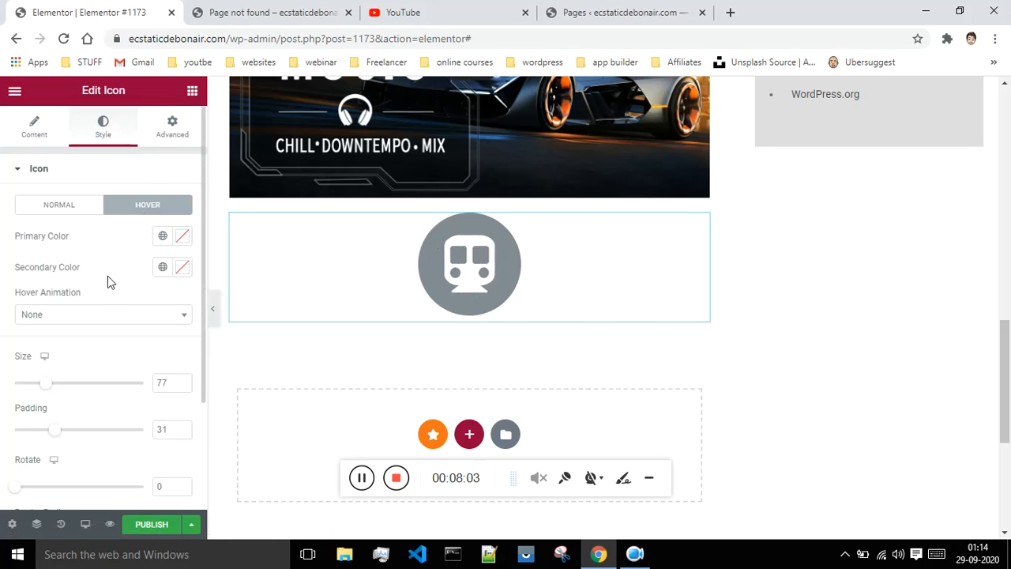
mouse_move(45, 383)
left_mouse_down()
mouse_move(68, 392)
mouse_move(41, 389)
left_mouse_up()
left_click(125, 316)
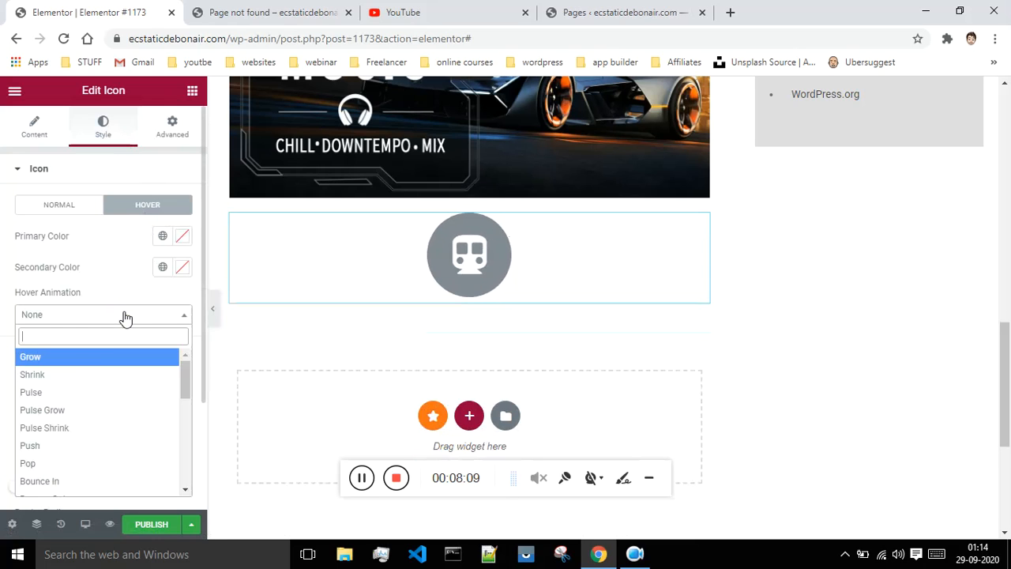
left_click(91, 372)
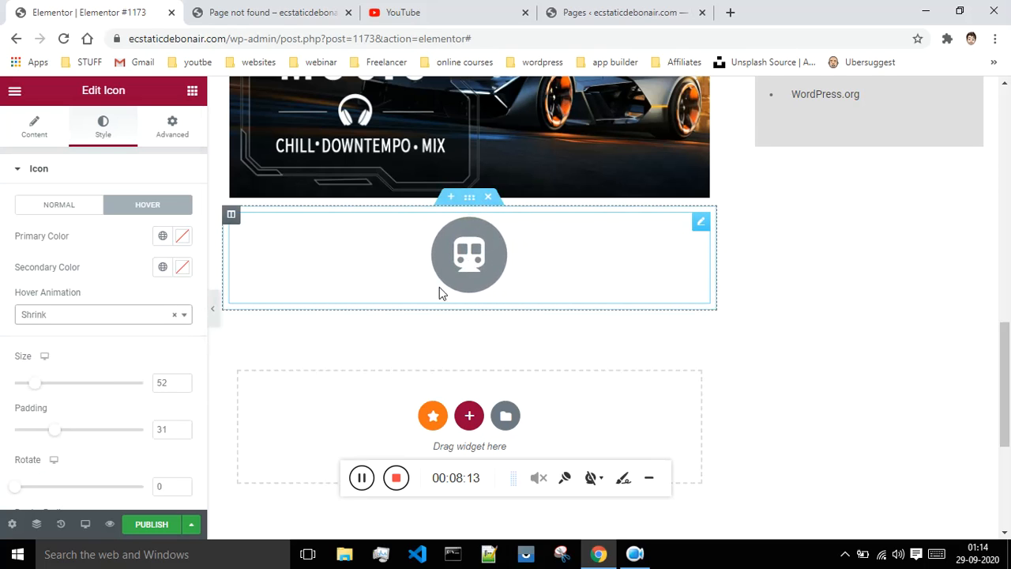
left_click(126, 317)
left_click(84, 428)
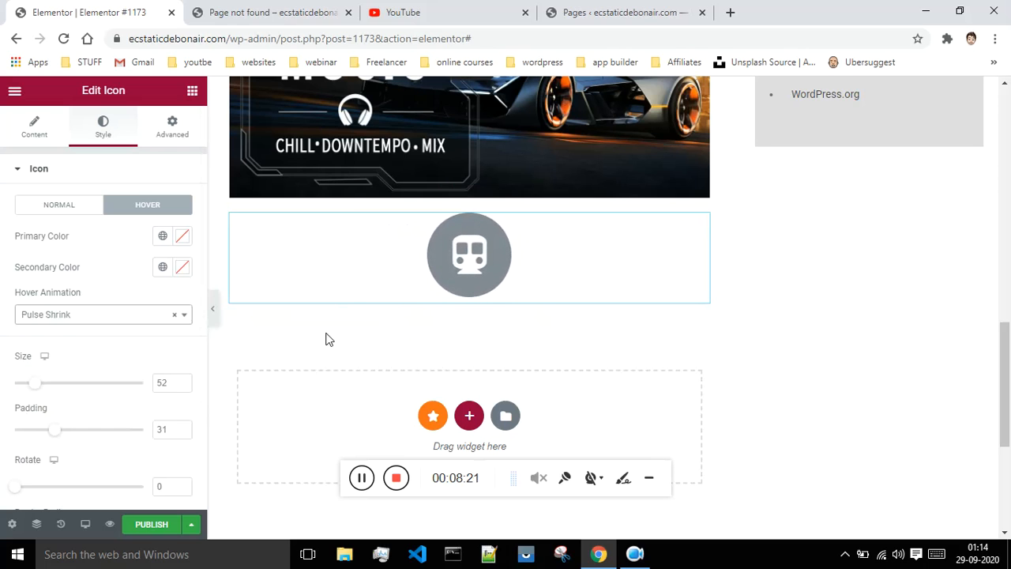
Look through the icon's advanced settings, from margin and padding to motion effects, background, border and positioning
left_click(158, 129)
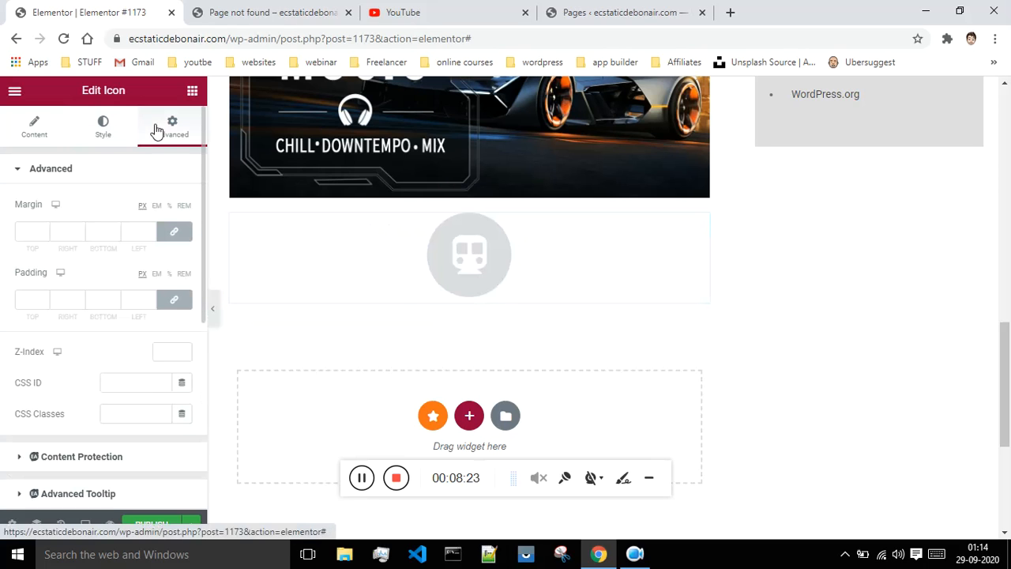
scroll(79, 282, "down", 3)
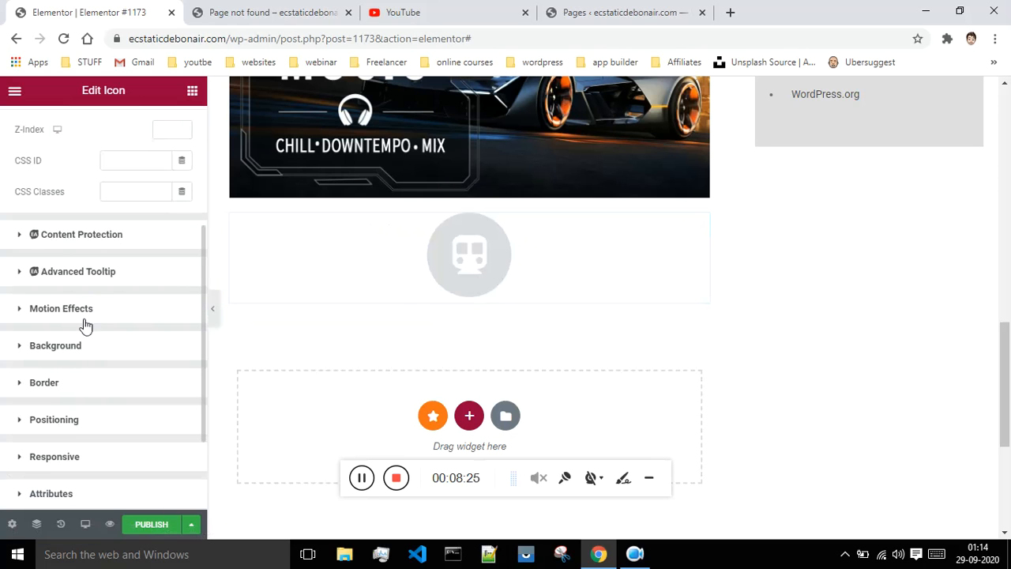
scroll(100, 346, "down", 2)
scroll(101, 352, "up", 5)
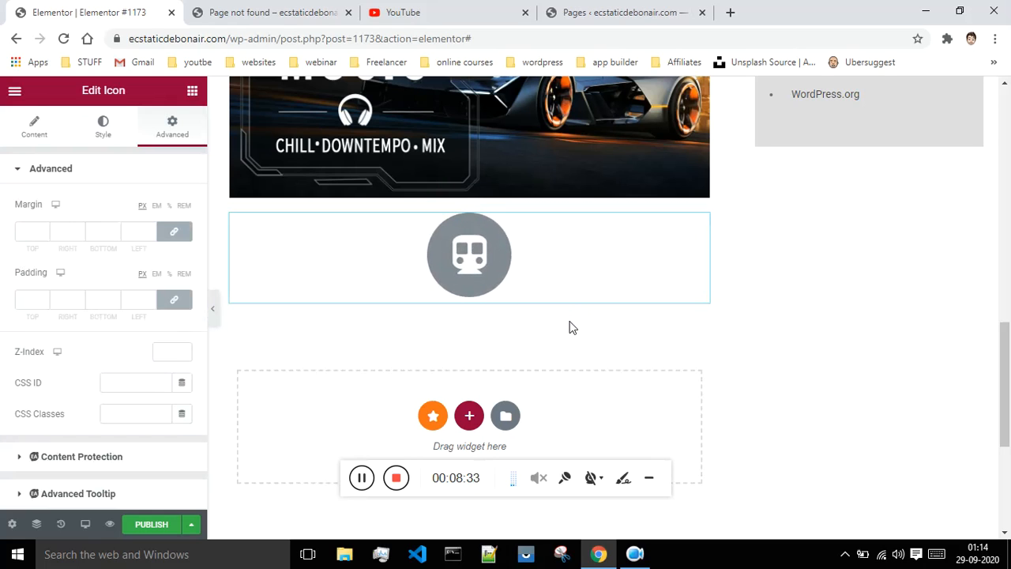
scroll(728, 335, "down", 2)
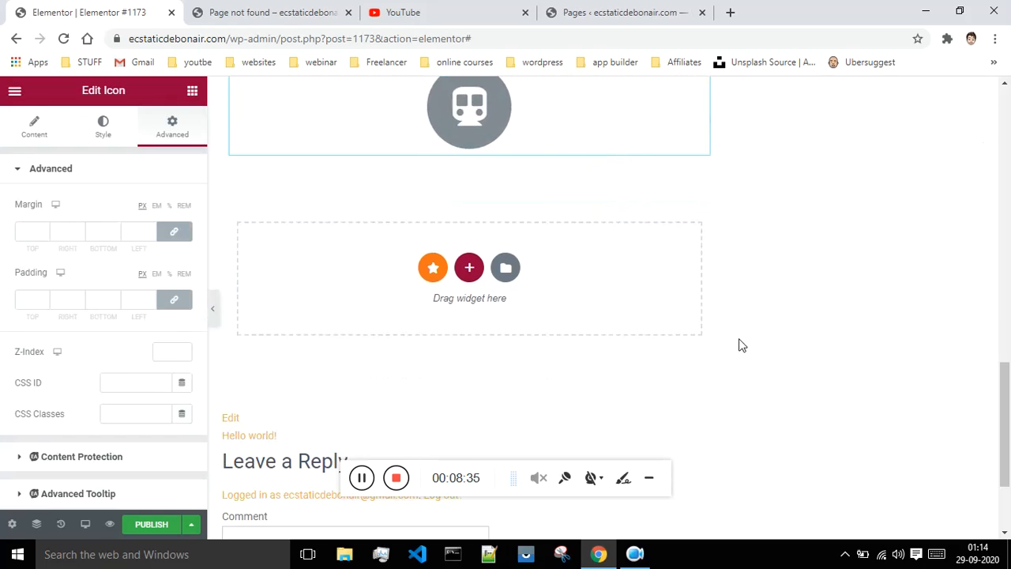
scroll(711, 324, "up", 4)
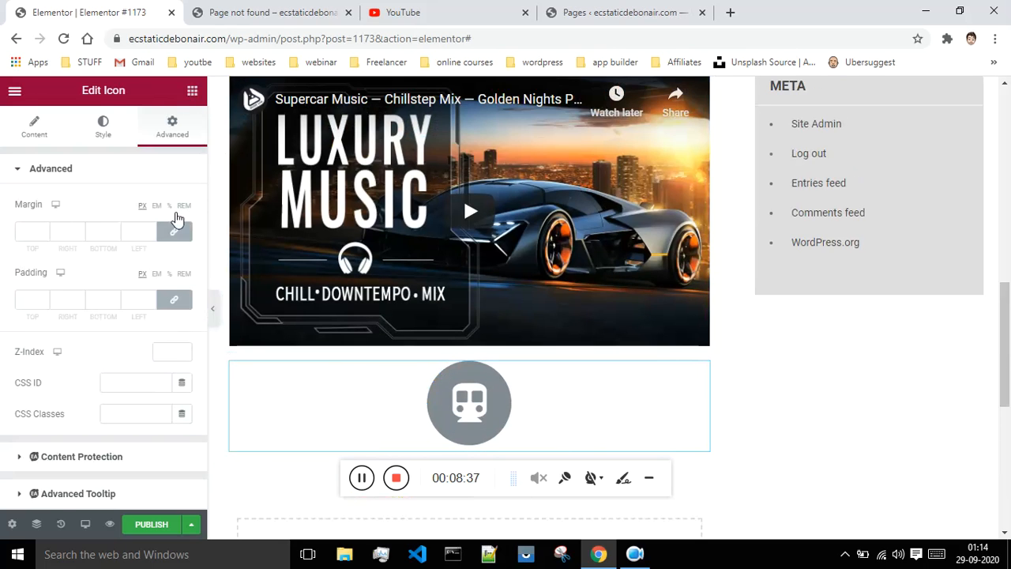
Browse the Elementor widget library through the Pro and General widgets, such as Counter, Progress Bar and SoundCloud
left_click(192, 90)
scroll(134, 324, "down", 6)
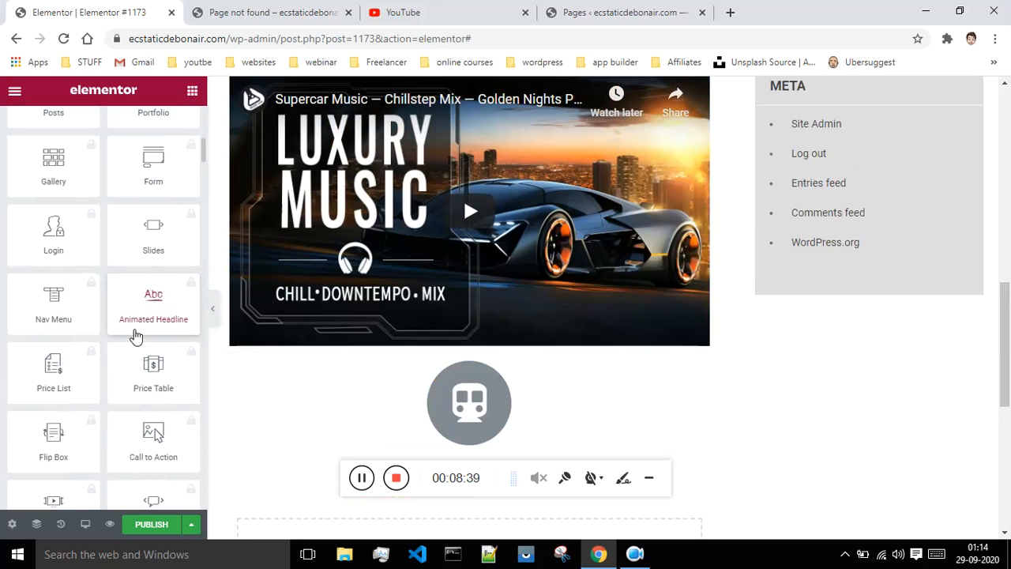
scroll(123, 371, "down", 7)
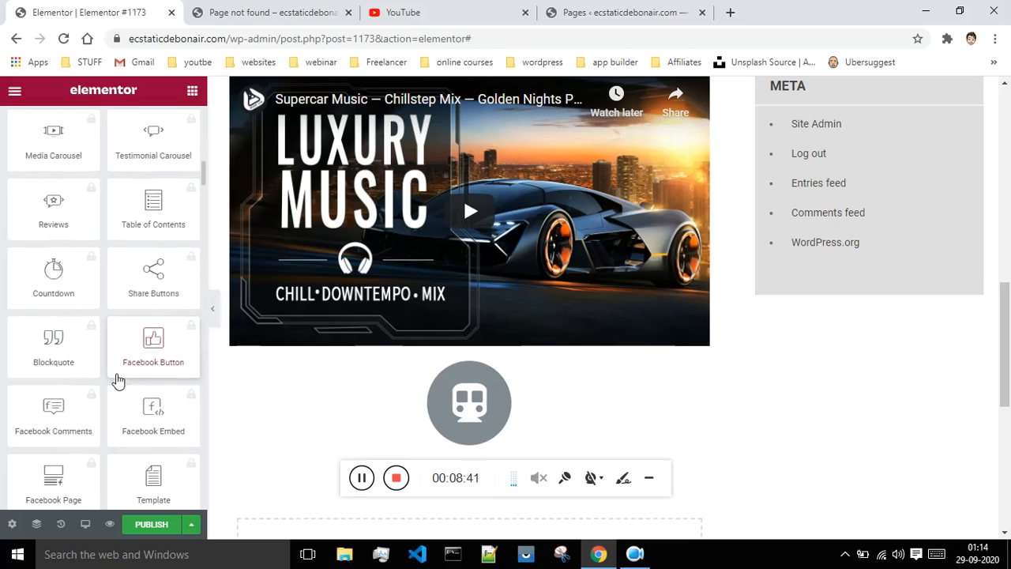
scroll(117, 375, "down", 3)
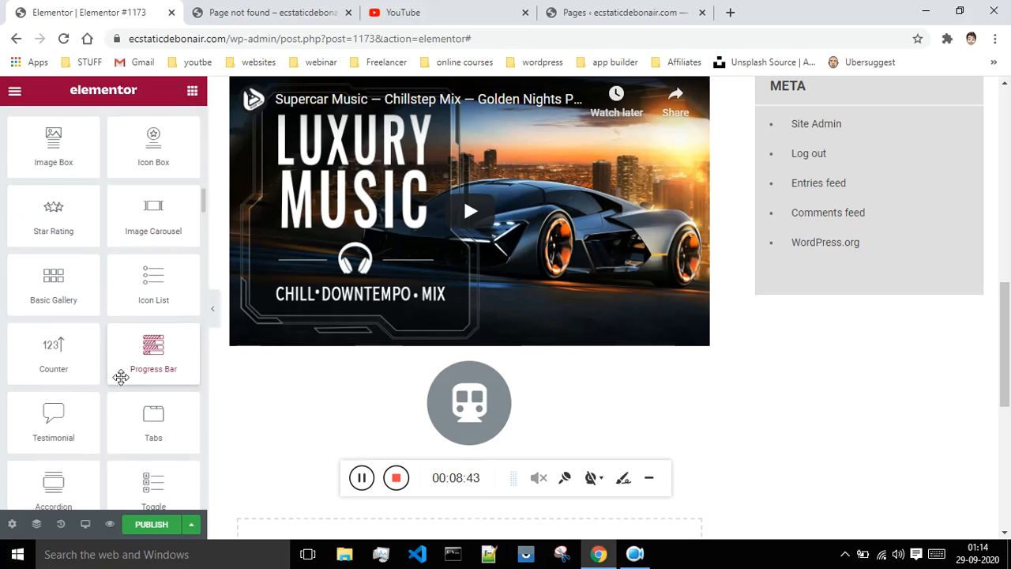
scroll(120, 377, "down", 5)
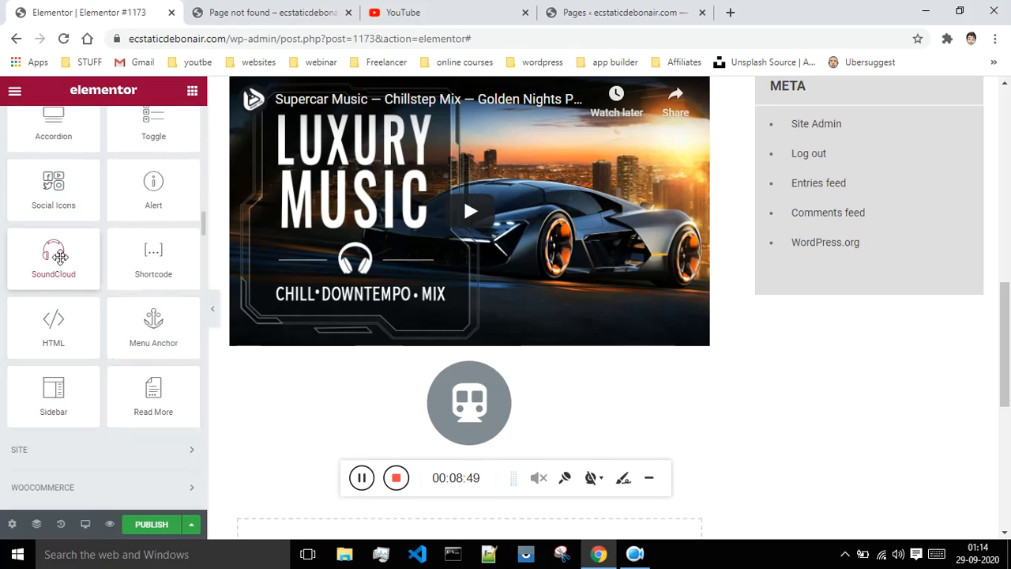
scroll(118, 293, "up", 15)
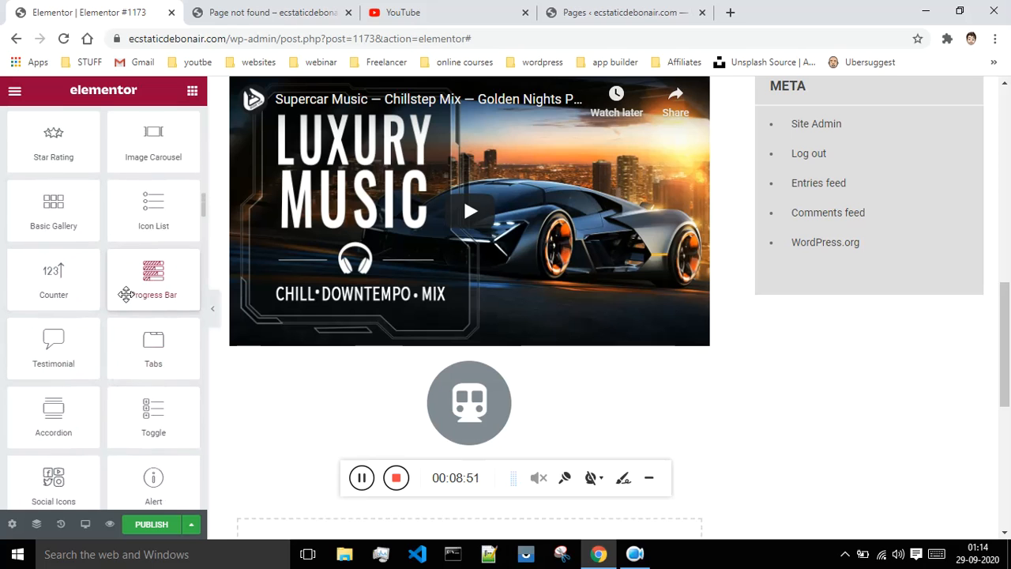
scroll(127, 302, "up", 4)
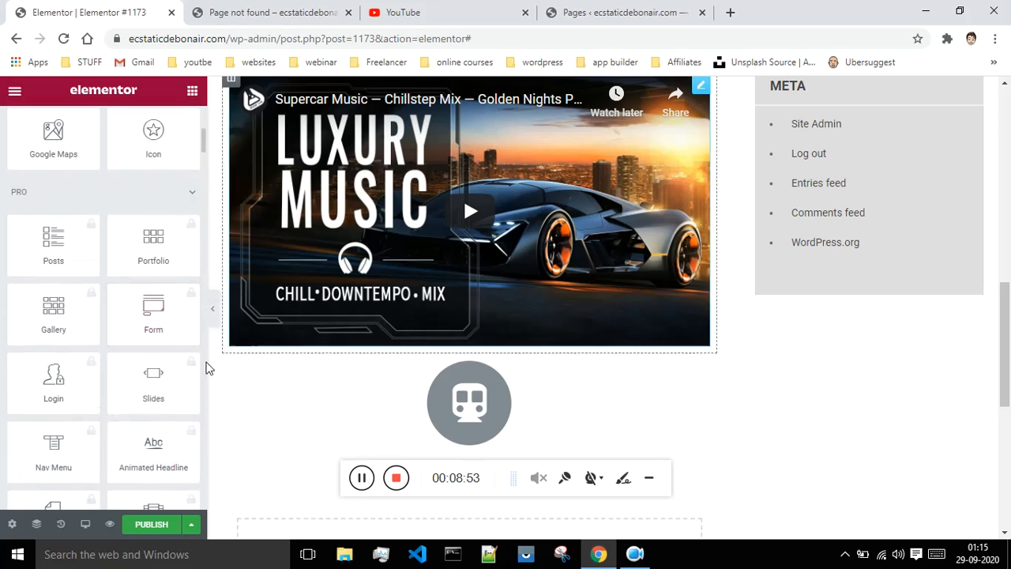
Publish the post, review it up to its heading, and return to its WordPress edit screen
left_click(153, 525)
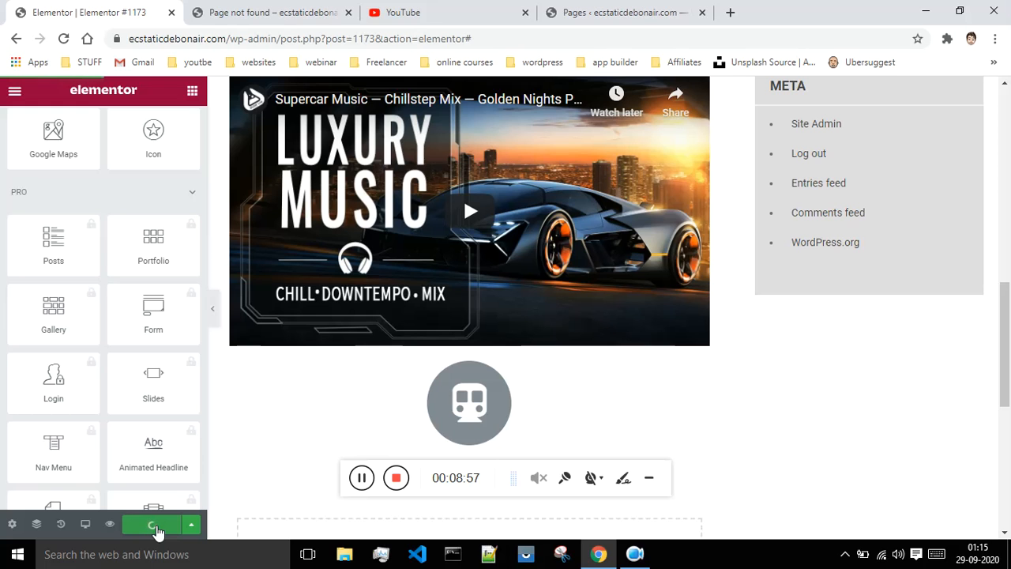
scroll(300, 435, "up", 3)
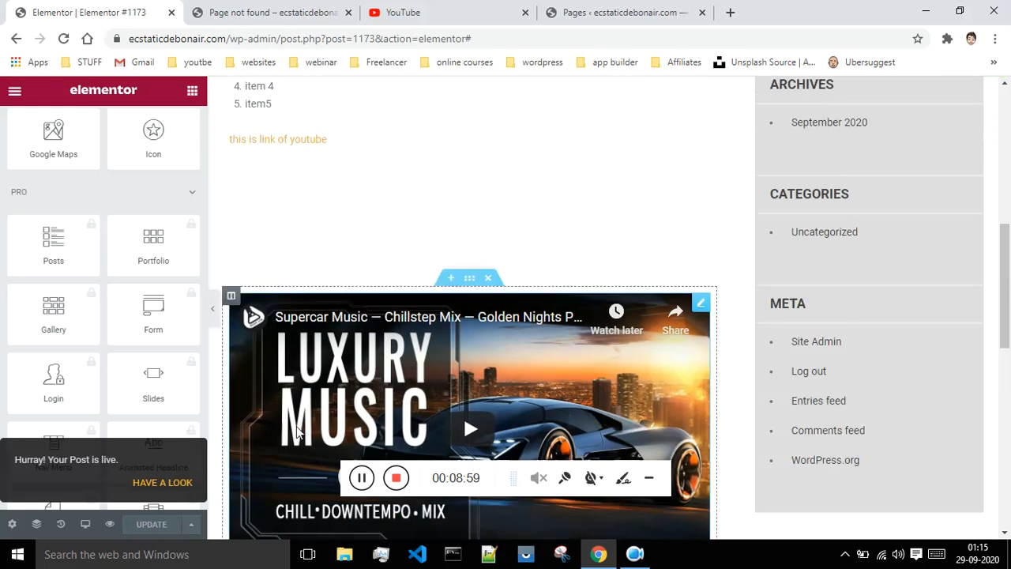
scroll(304, 429, "up", 7)
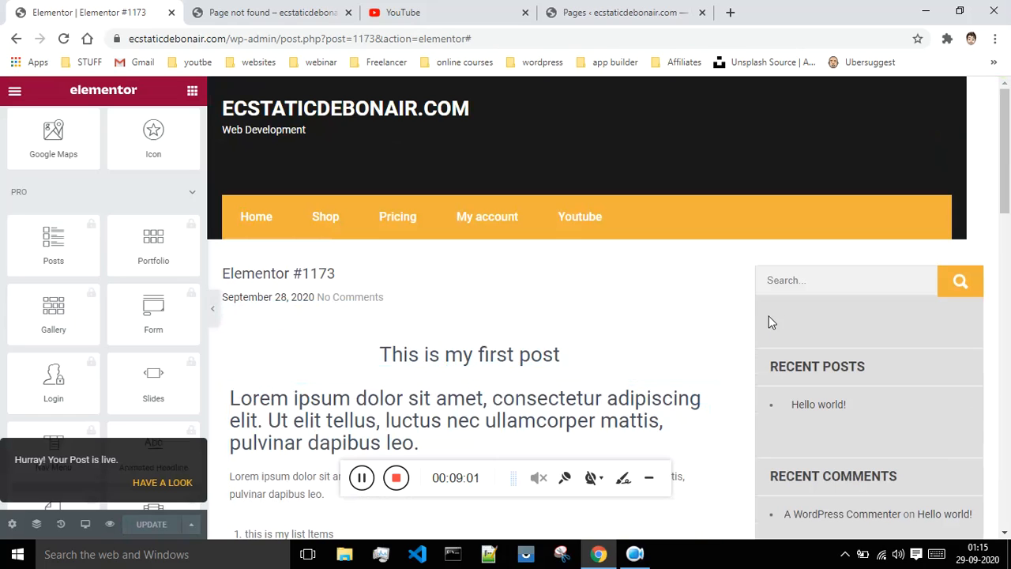
left_click(16, 39)
left_click(17, 39)
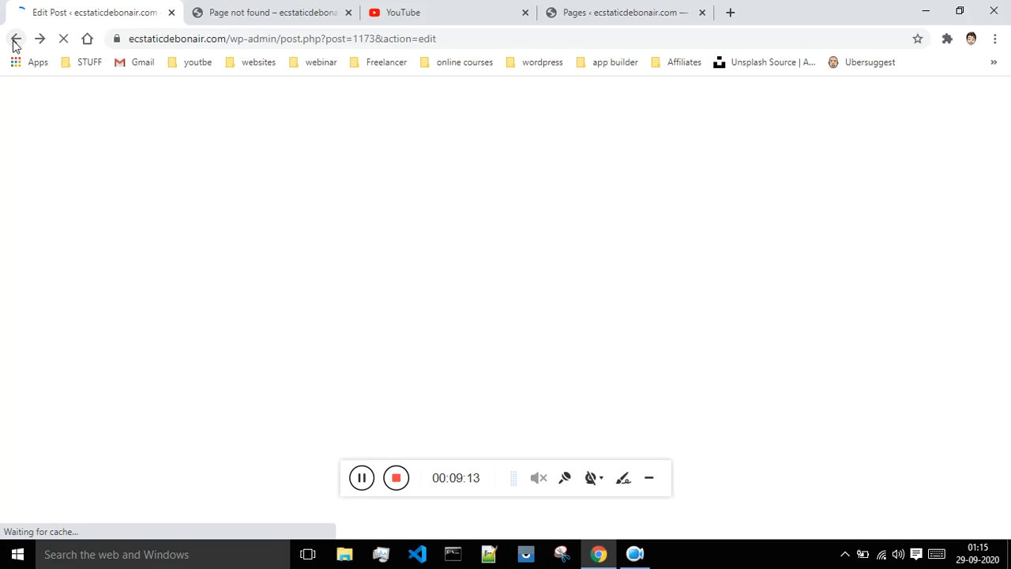
Load the ecstaticdebonair.com home page in place of the 404 page and check the site for the published post
left_click(267, 9)
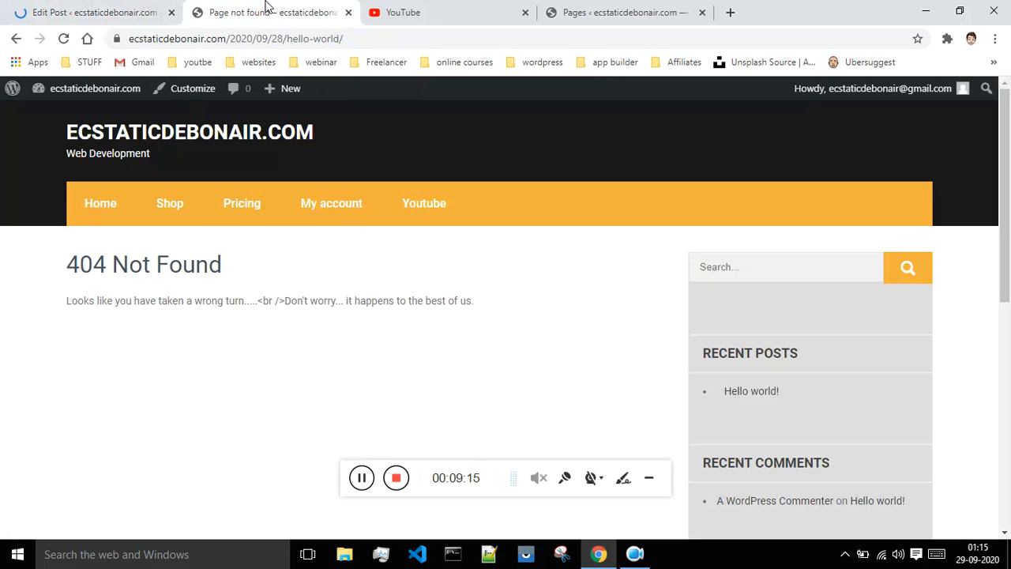
left_click_drag(384, 34, 234, 38)
key("BackSpace")
key("Return")
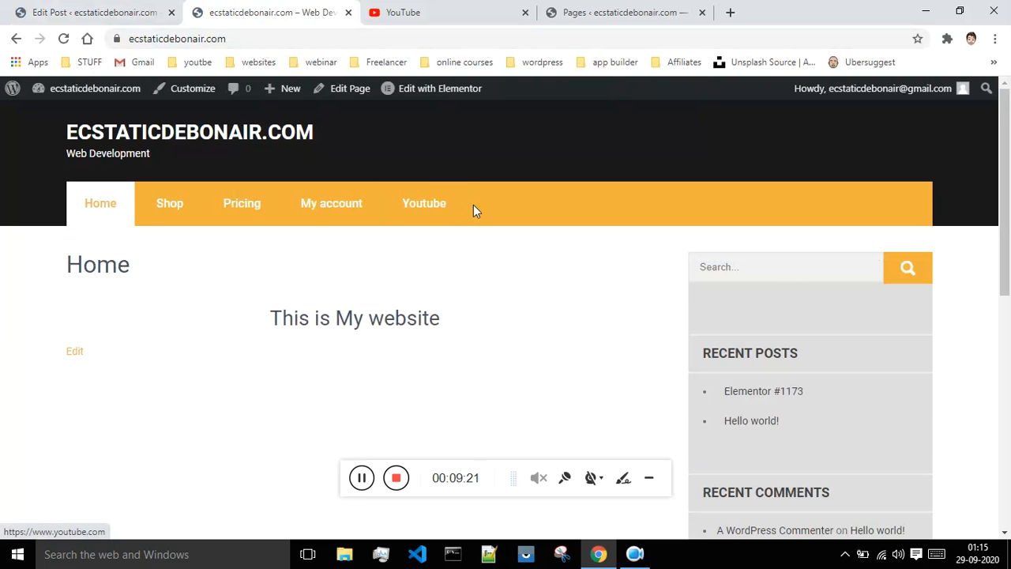
scroll(478, 209, "down", 3)
scroll(484, 213, "down", 3)
Go back from the post's edit screen to the WordPress Posts list and refresh the list
left_click(68, 9)
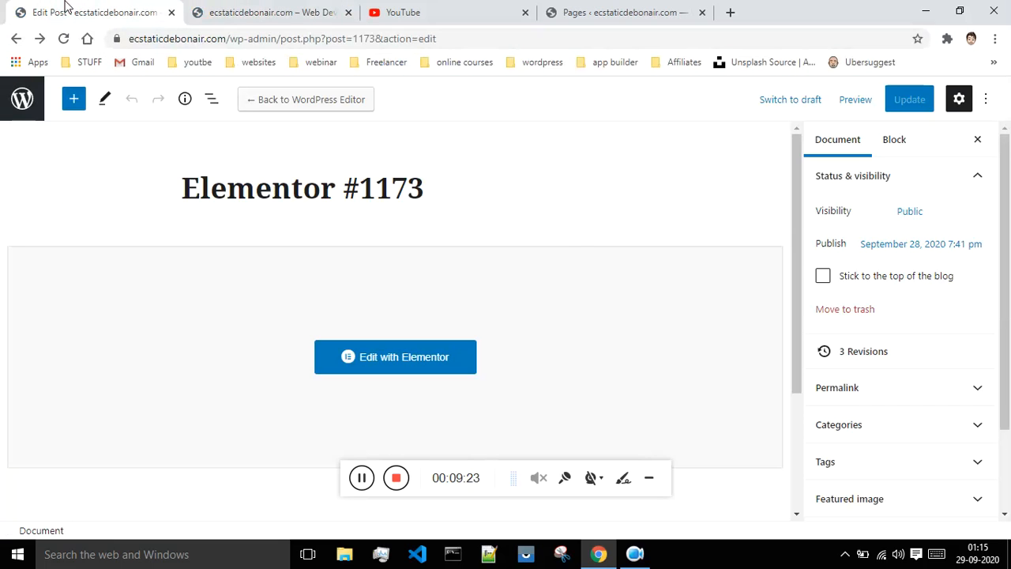
scroll(574, 237, "down", 2)
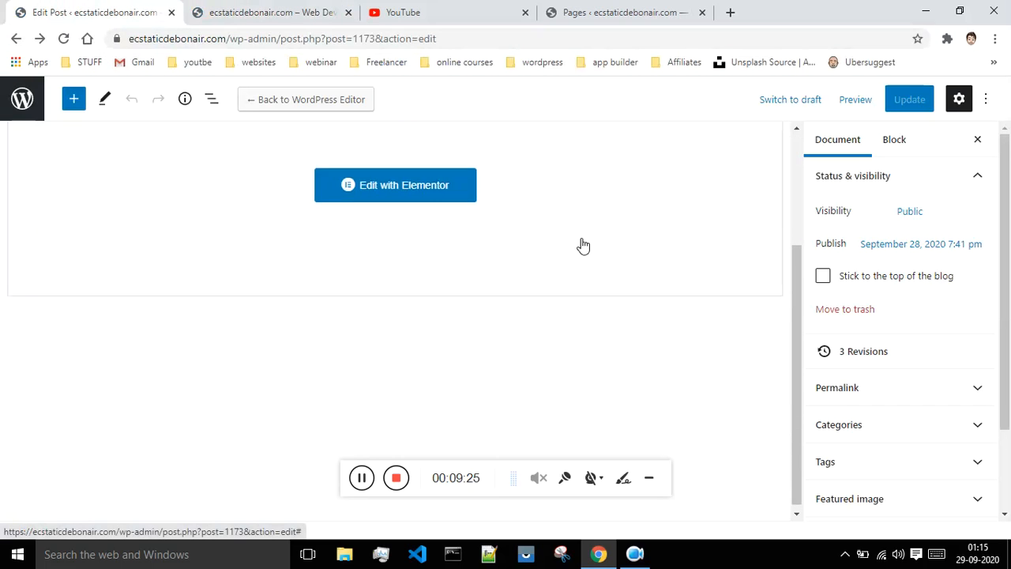
scroll(580, 244, "up", 3)
scroll(582, 244, "down", 2)
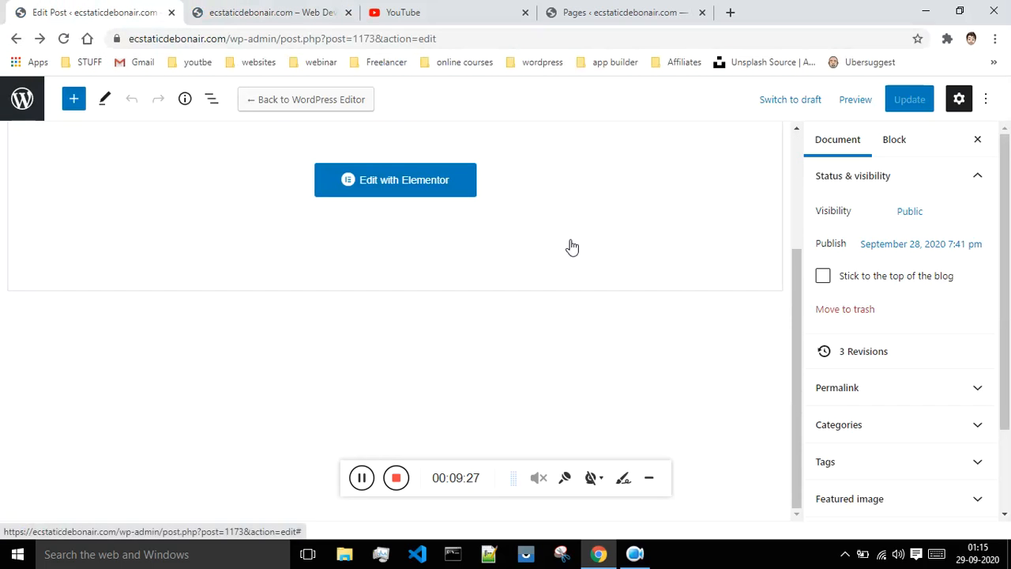
scroll(764, 319, "up", 2)
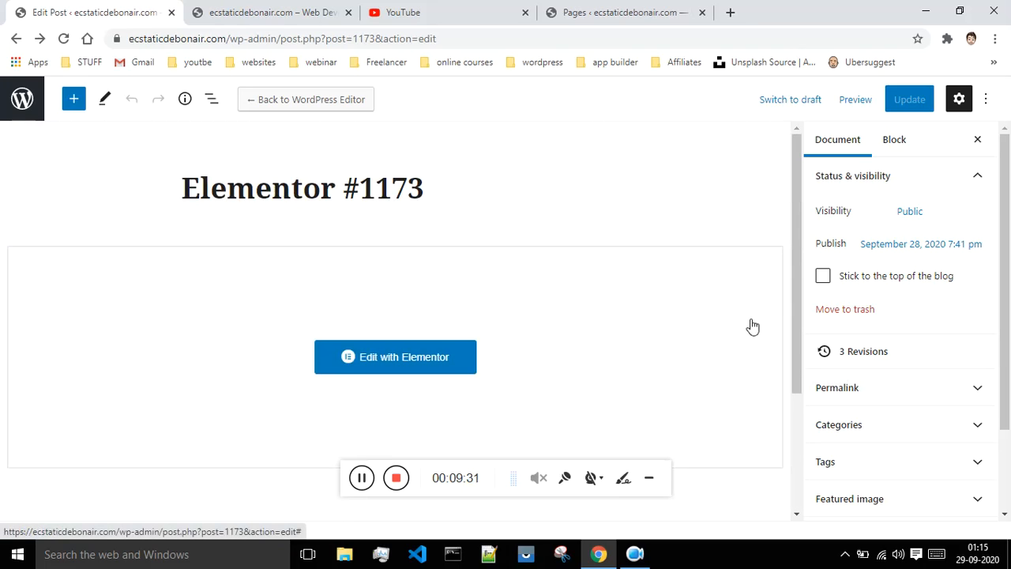
scroll(797, 151, "down", 2)
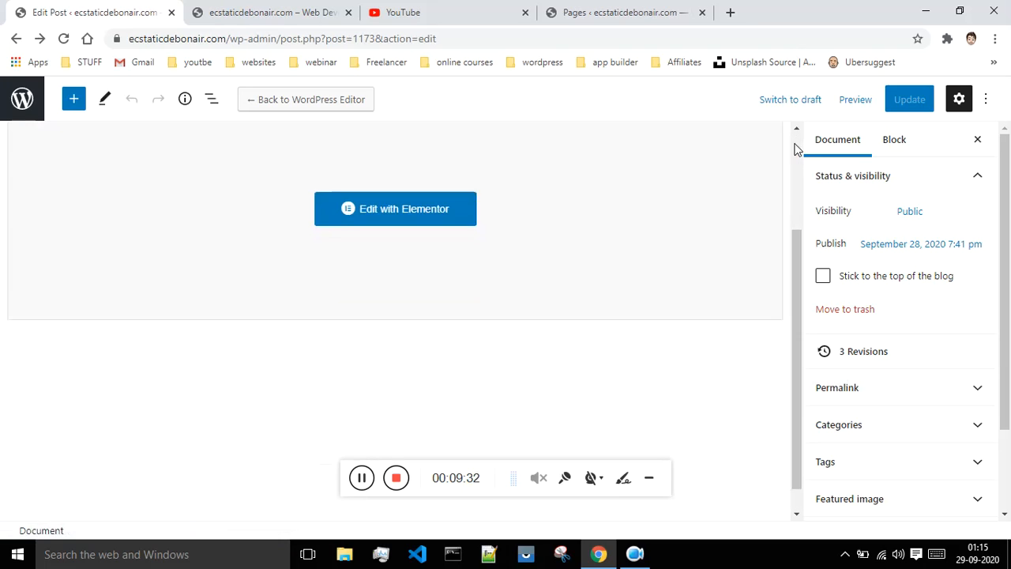
left_click(16, 38)
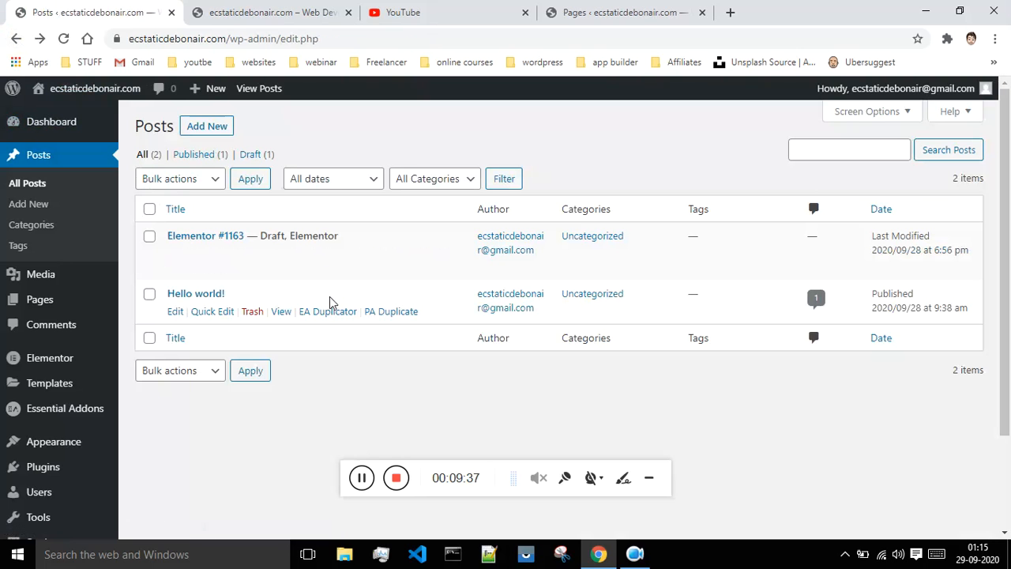
left_click(65, 39)
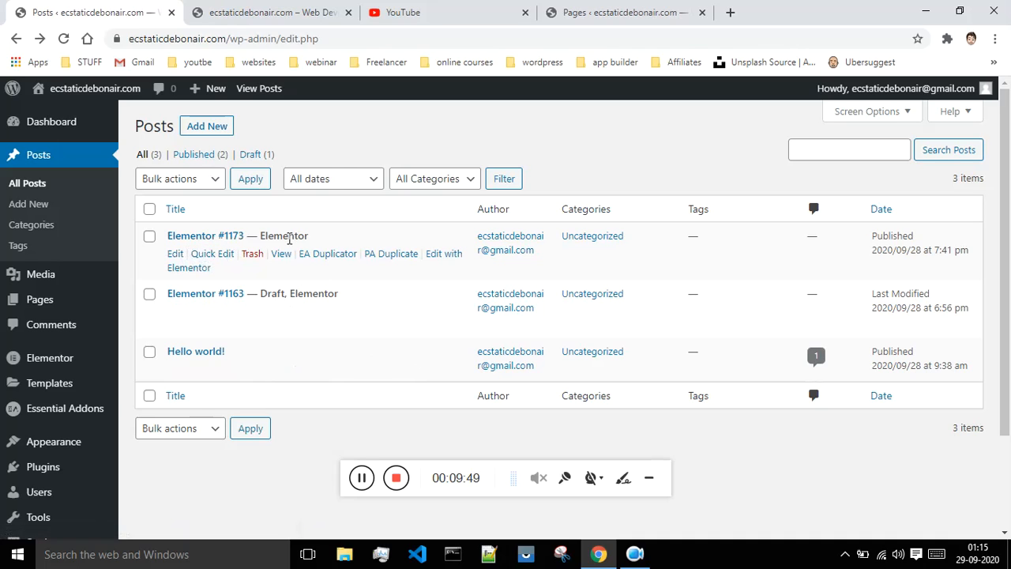
Open the Elementor #1173 post for editing and retitle it "My first post", correcting the misspelled word
left_click(175, 255)
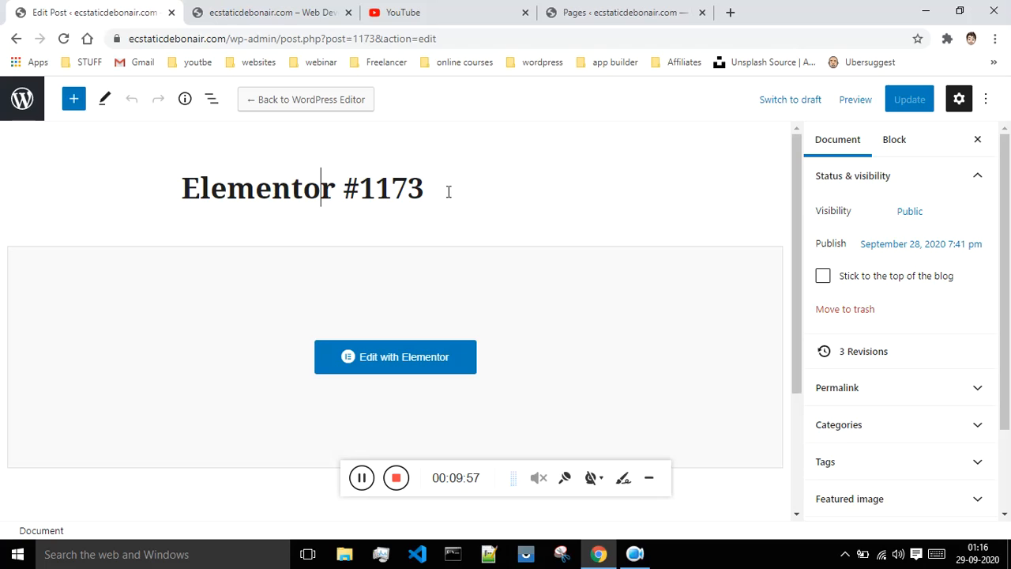
left_click_drag(448, 192, 186, 185)
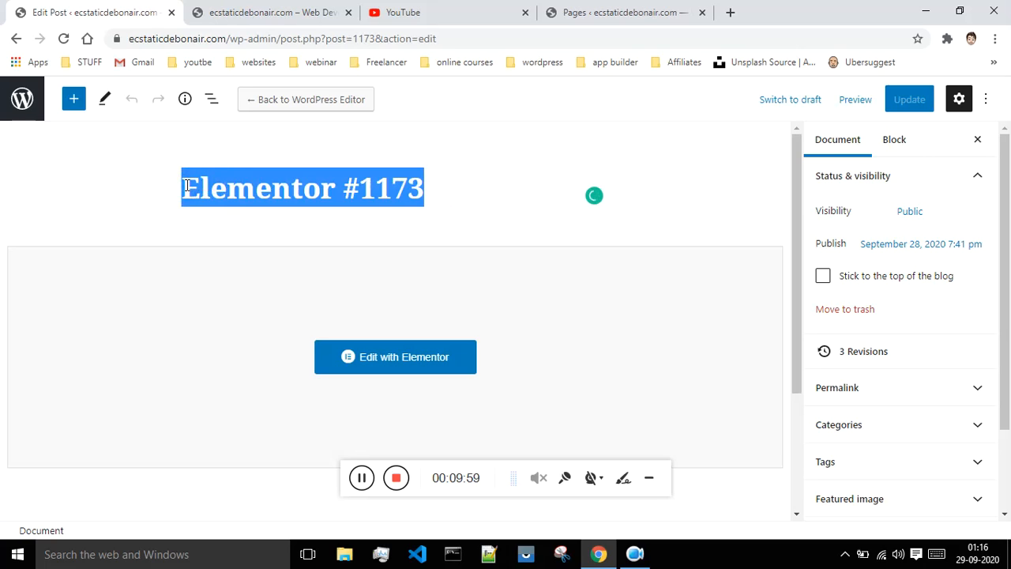
key("BackSpace")
type("My ")
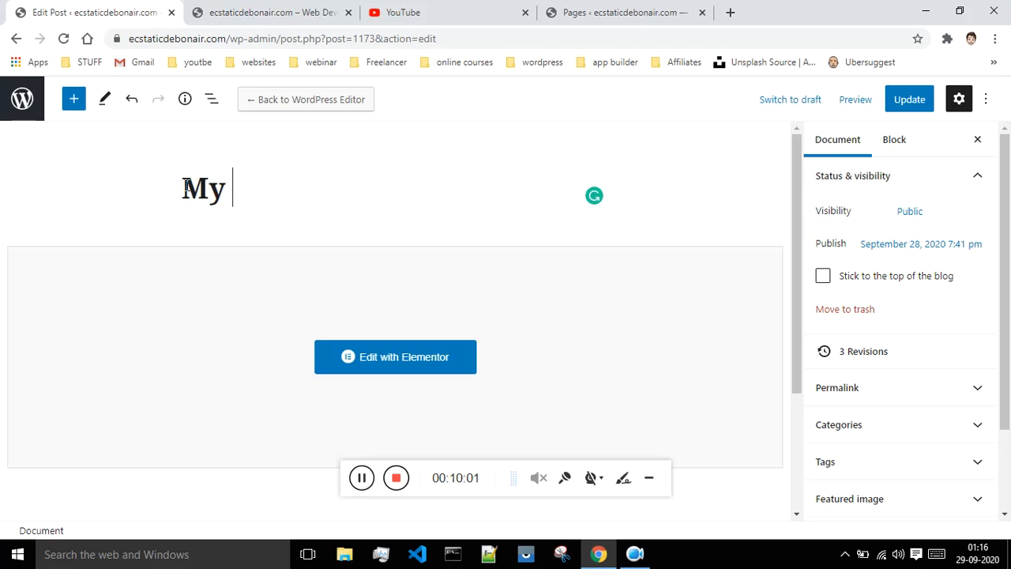
type("firts post")
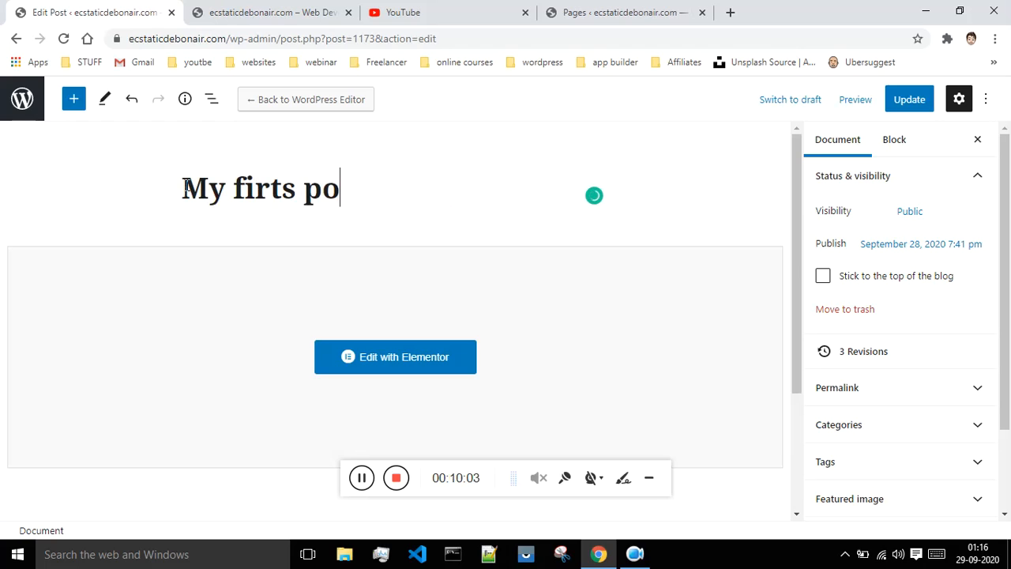
left_click(257, 187)
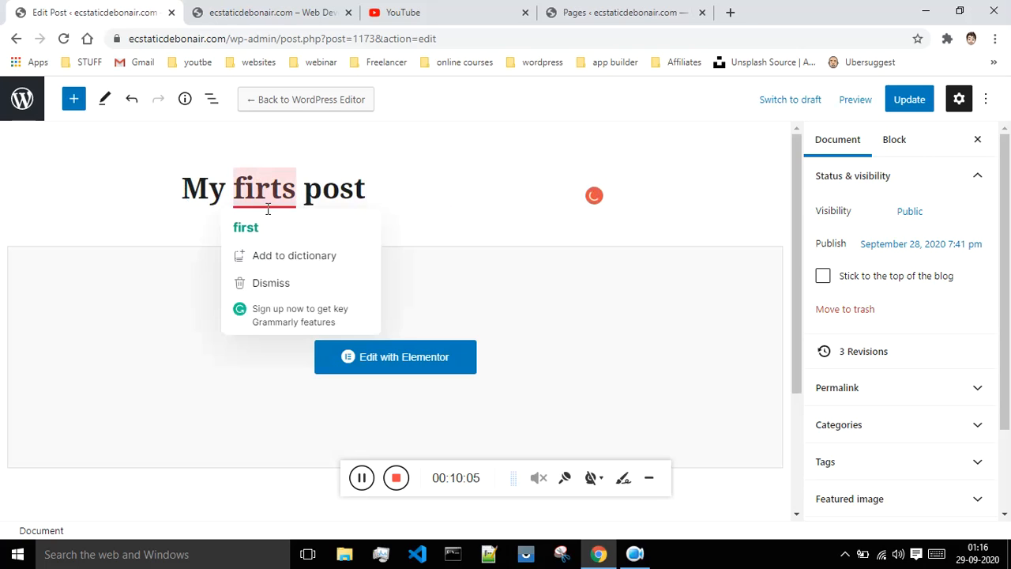
left_click(261, 226)
Set the post's permalink URL slug to my-first-post
scroll(427, 205, "down", 2)
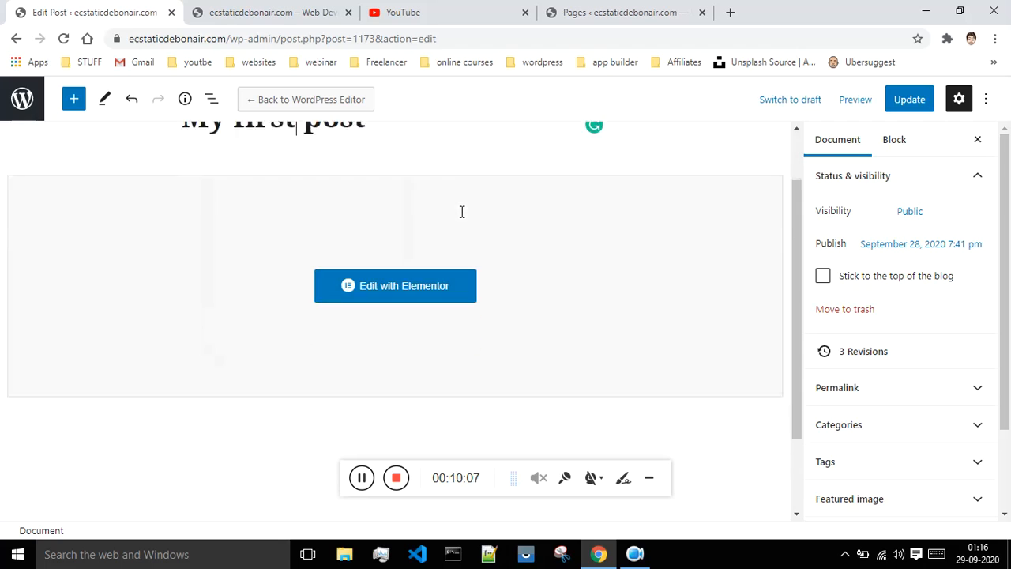
scroll(931, 356, "down", 1)
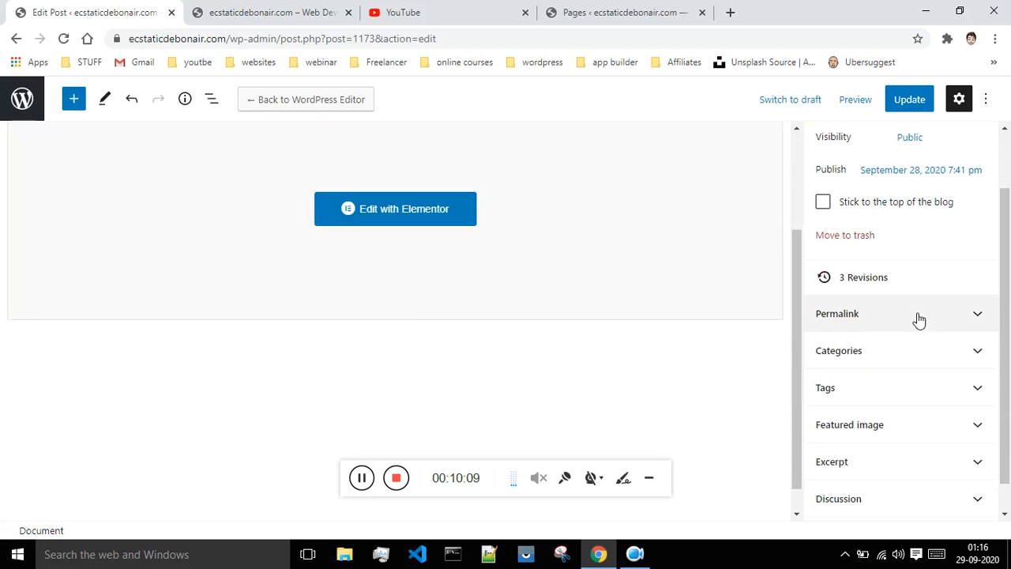
scroll(920, 332, "down", 1)
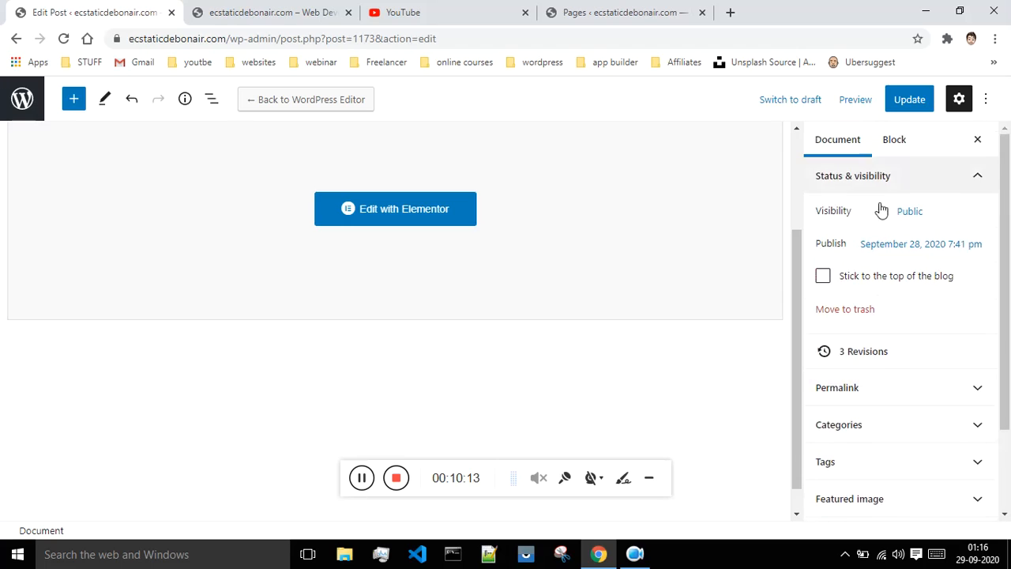
left_click(928, 388)
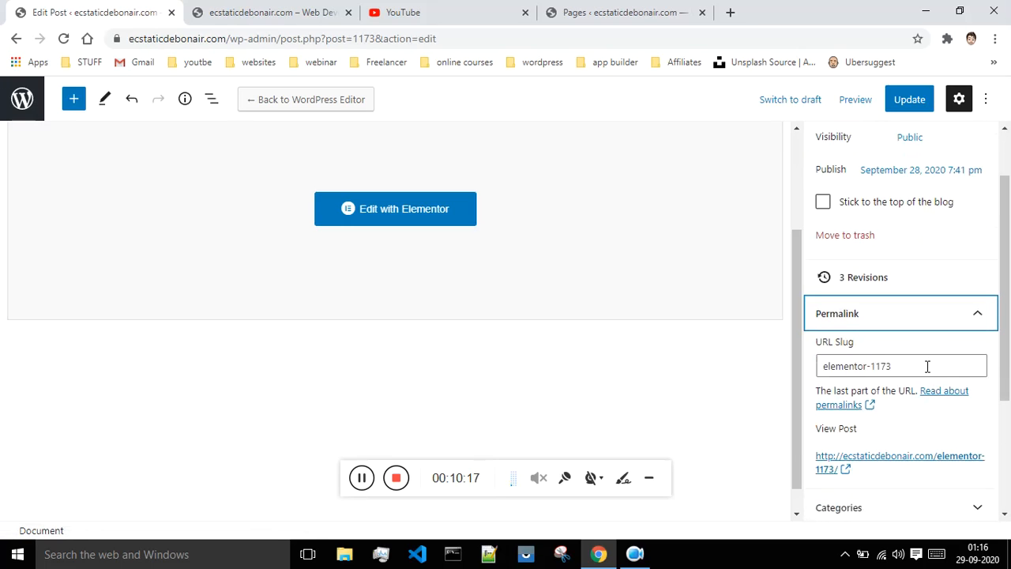
left_click(928, 366)
key("BackSpace")
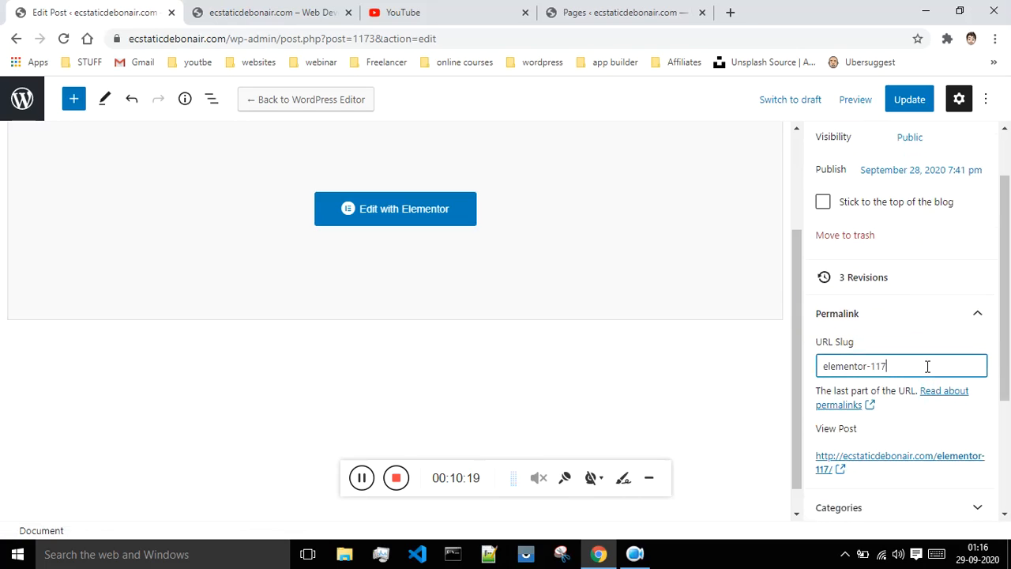
key("BackSpace")
key("BackSpace")
key("BackSpace")
key("BackSpace")
key("BackSpace")
key("BackSpace")
key("BackSpace")
key("BackSpace")
key("BackSpace")
key("BackSpace")
key("BackSpace")
key("BackSpace")
key("BackSpace")
type("my")
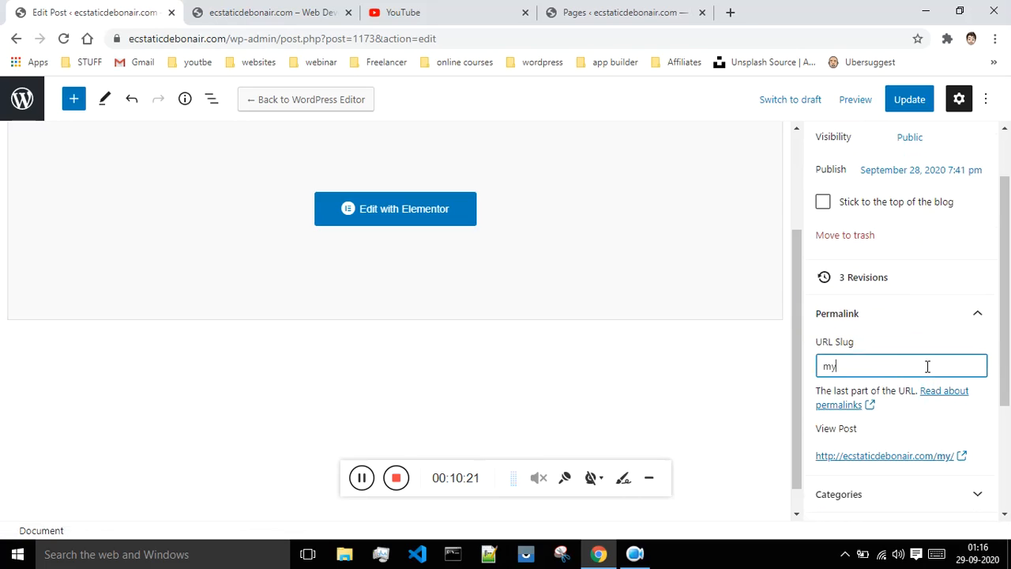
type("-firts-post")
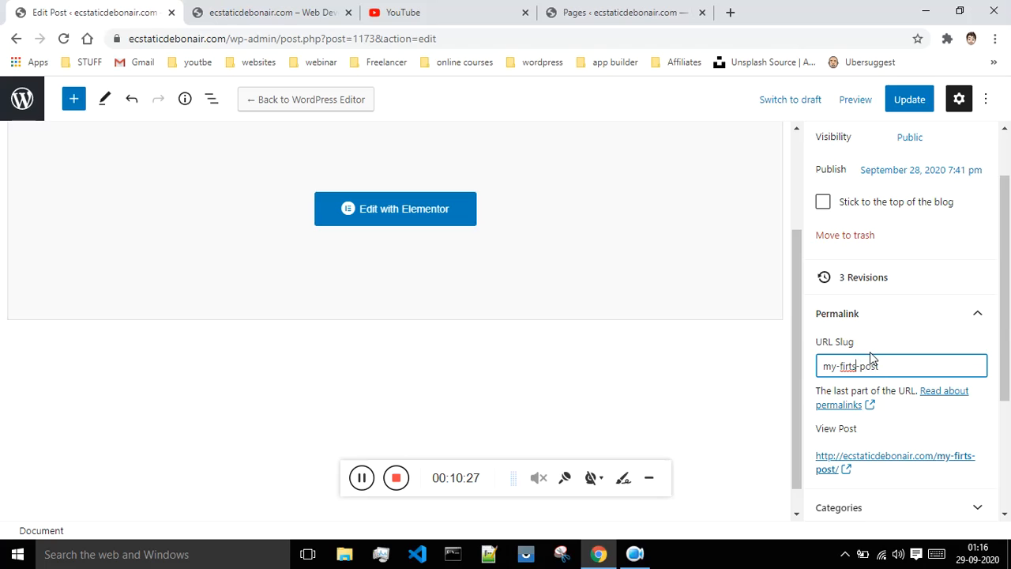
key("BackSpace")
key("BackSpace")
type("st")
Create a new top-level category named "first post" and assign it to the post
scroll(873, 360, "down", 1)
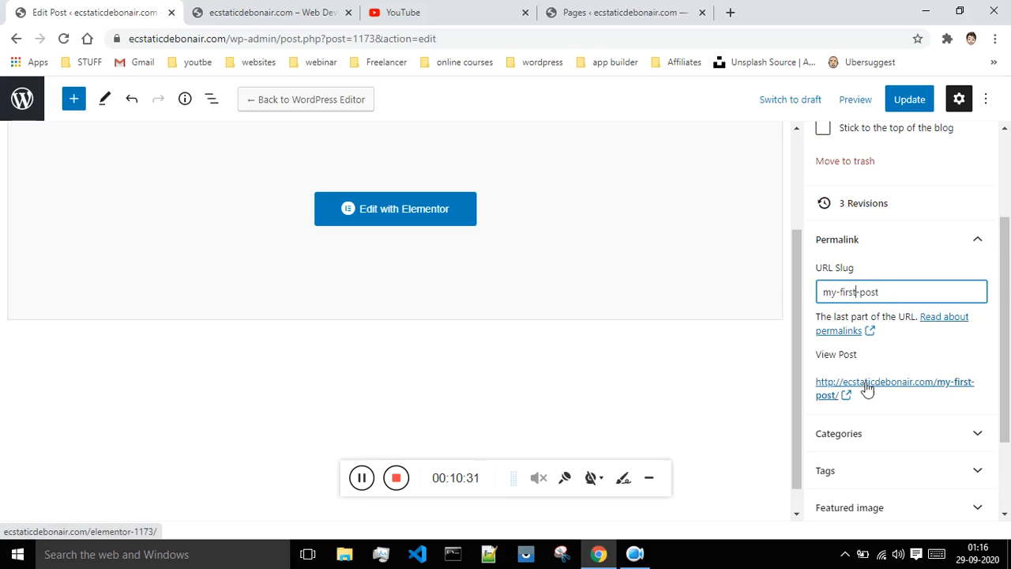
scroll(909, 384, "down", 1)
left_click(925, 365)
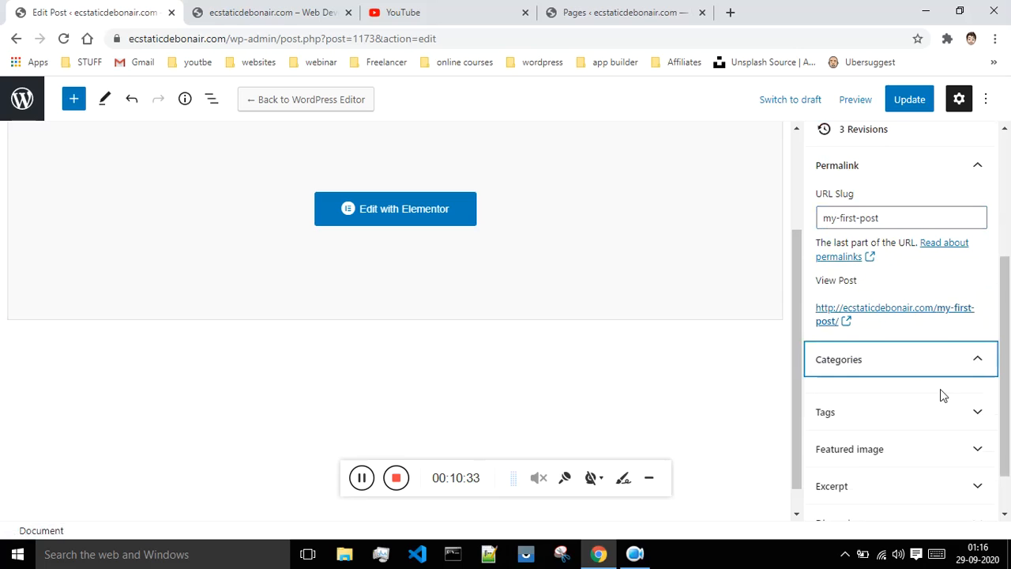
left_click(878, 367)
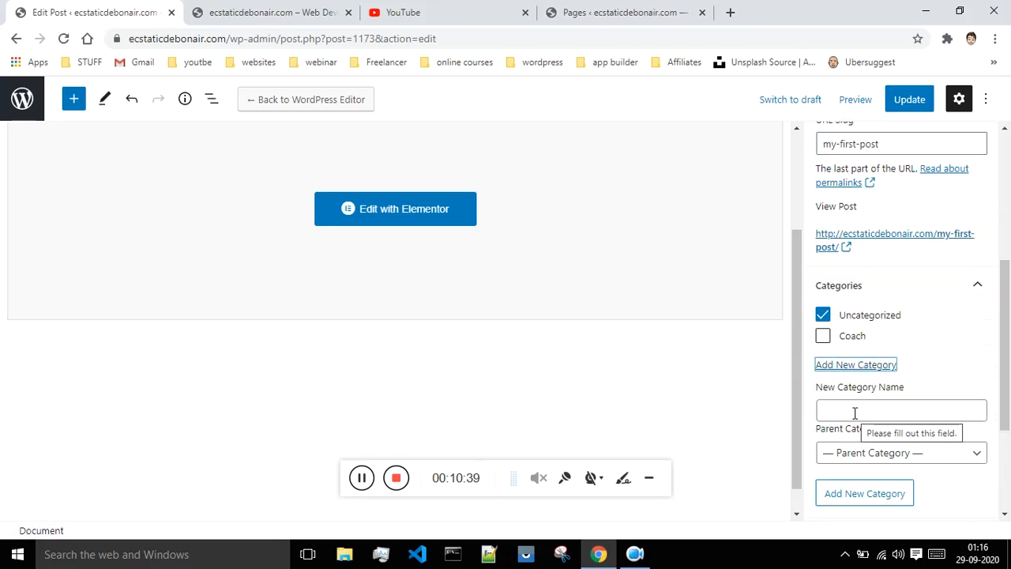
left_click(854, 412)
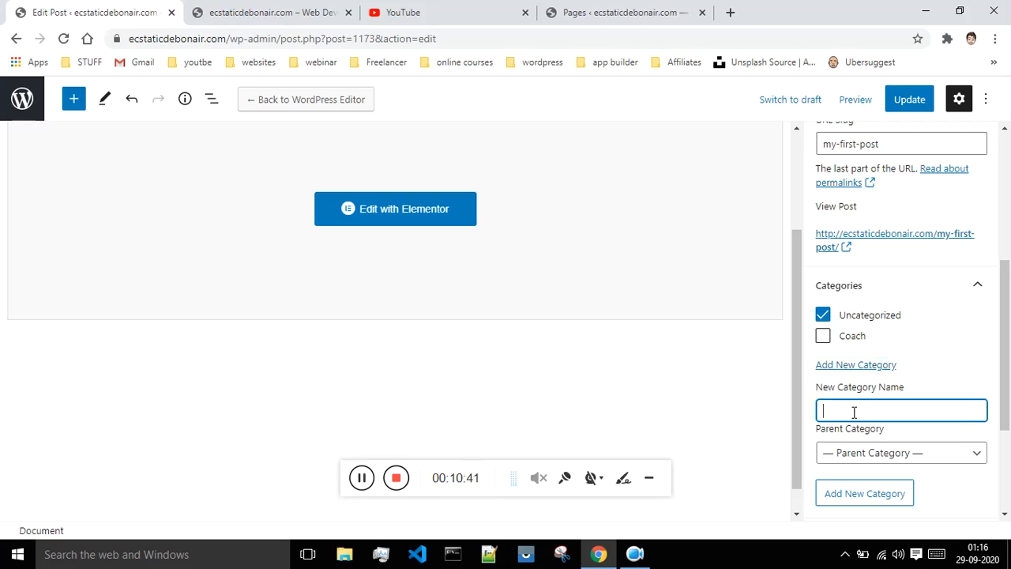
type("fisrt")
scroll(900, 355, "down", 1)
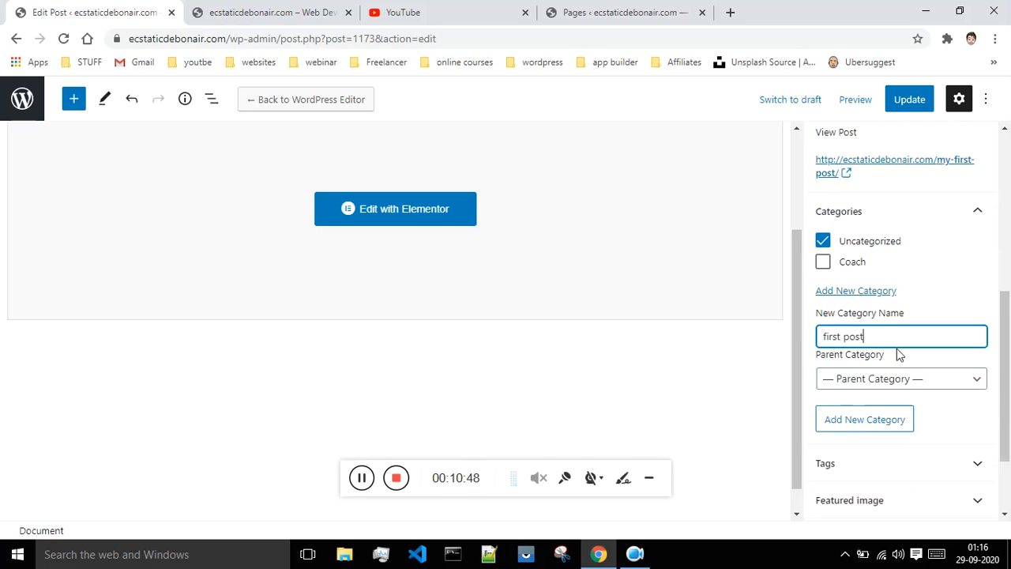
left_click(900, 423)
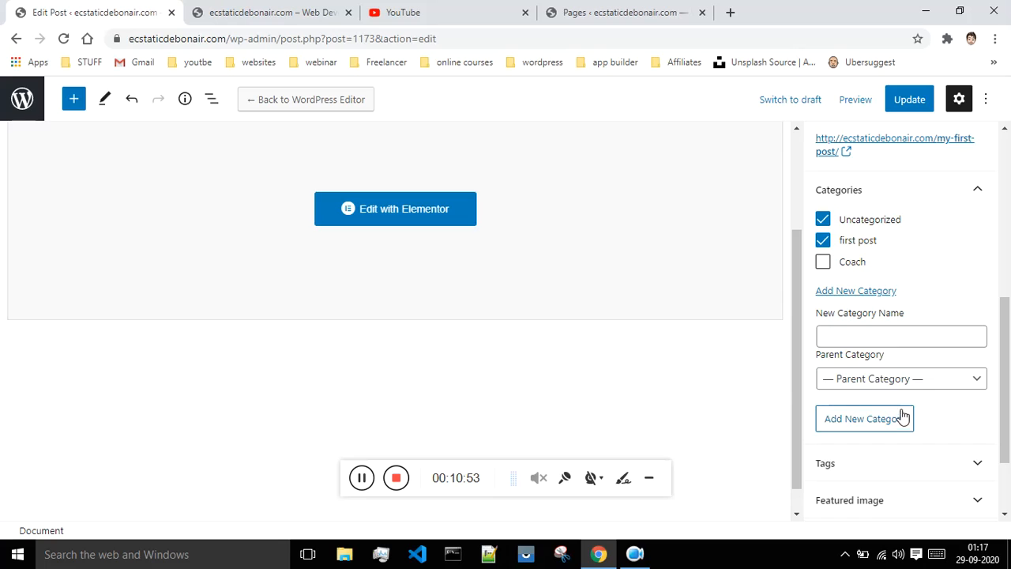
Create another top-level category named "veg" for the post
left_click(897, 420)
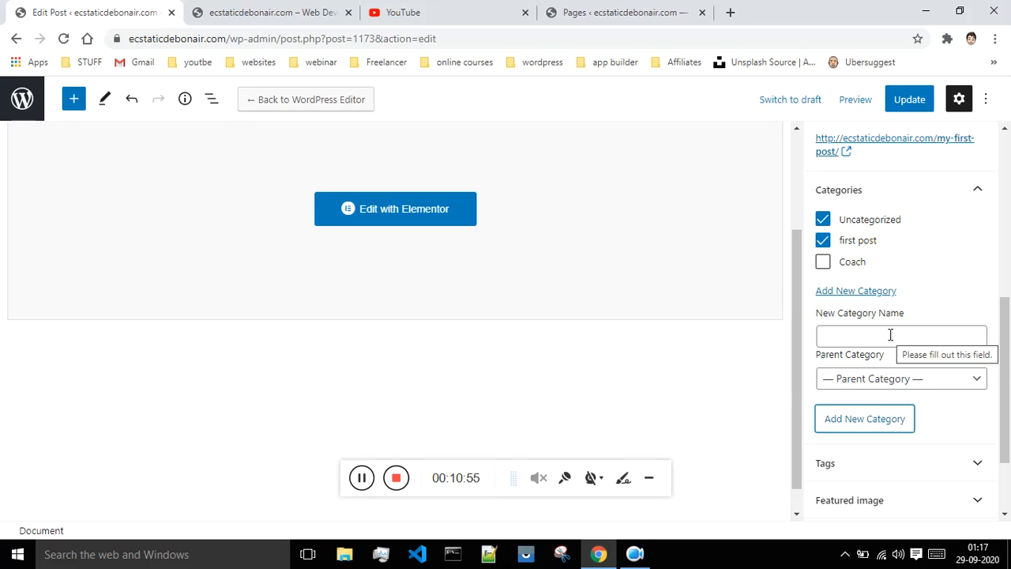
left_click(891, 335)
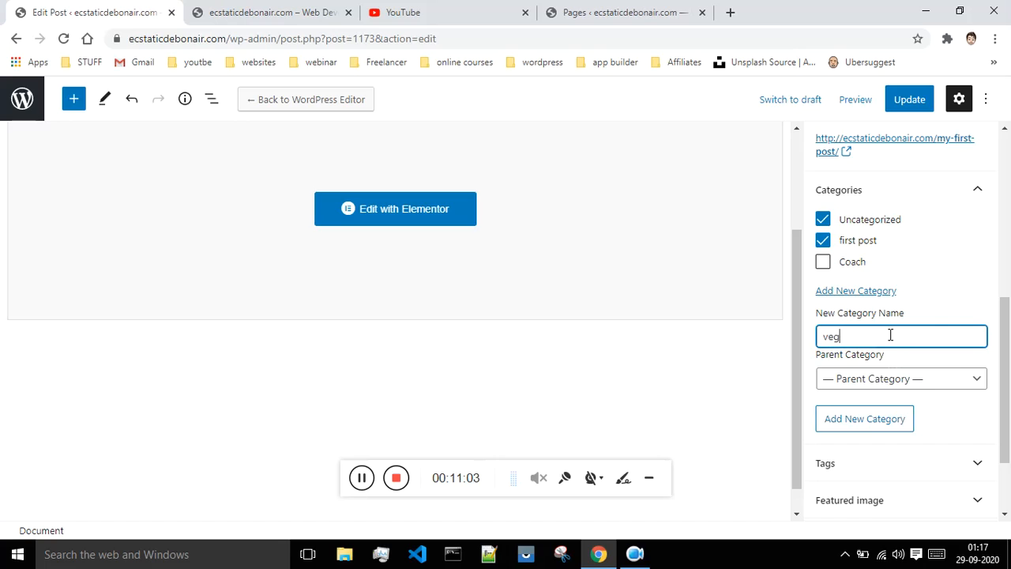
left_click(869, 424)
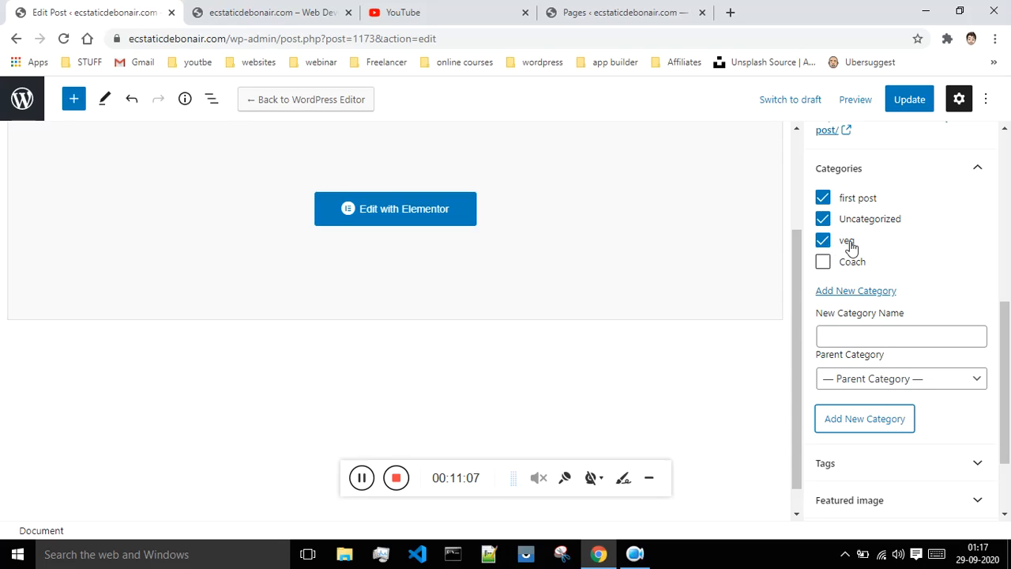
Create a category named "palak panir" with veg as its parent category
left_click(867, 335)
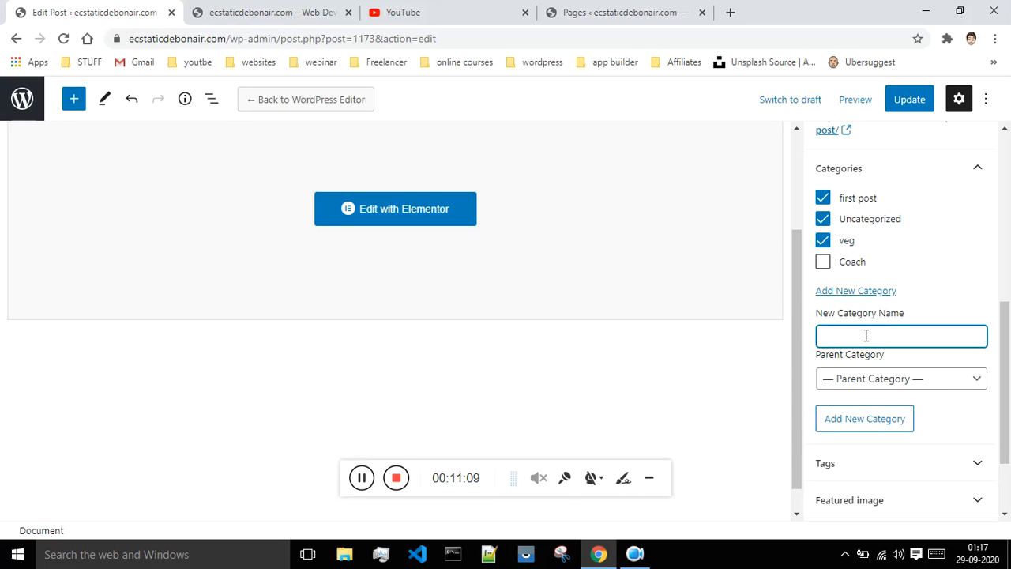
type("pam")
type("ak lan")
type("p")
left_click(915, 381)
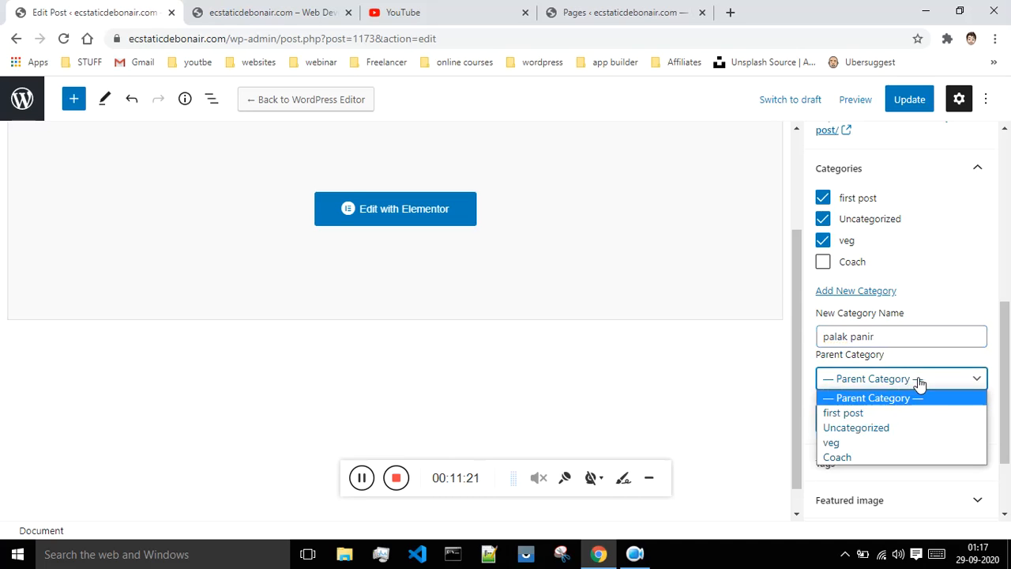
left_click(896, 441)
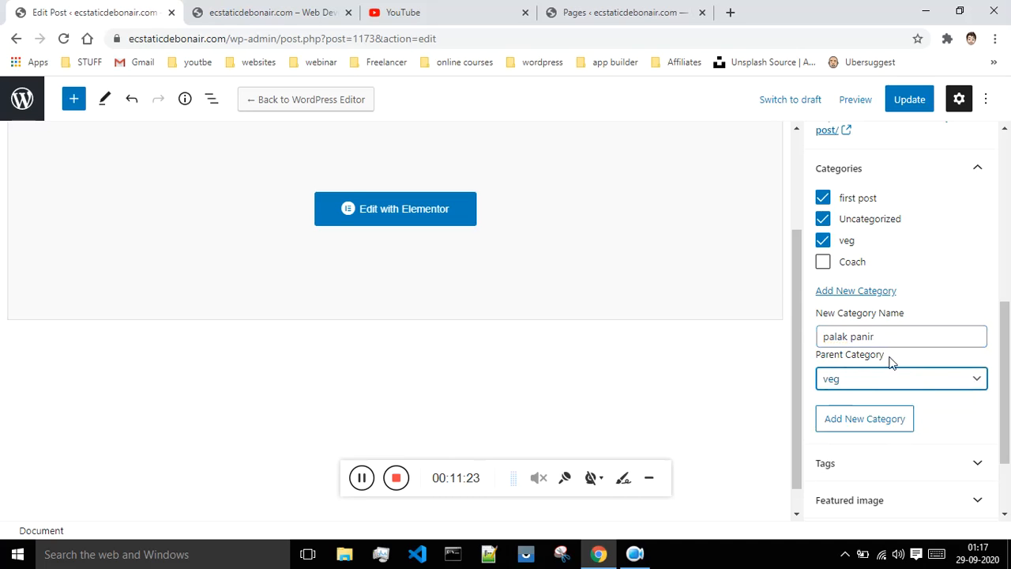
left_click(861, 420)
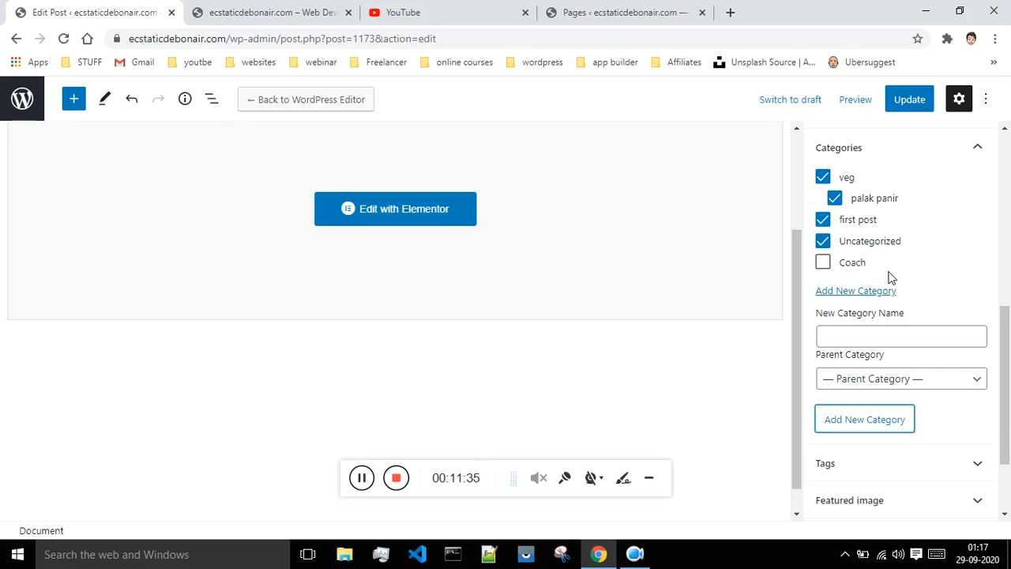
Remove the veg, palak panir and Uncategorized categories from the post, leaving only first post assigned
scroll(896, 284, "up", 1)
left_click(823, 252)
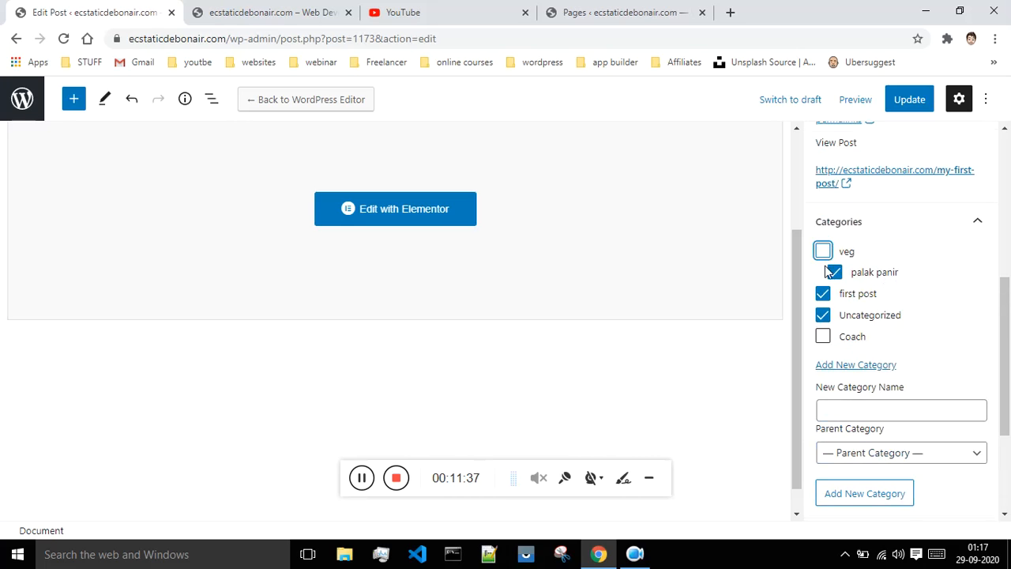
left_click(823, 293)
left_click(823, 315)
left_click(834, 272)
left_click(823, 294)
Enter "first post" as a new tag for the post
scroll(909, 300, "down", 2)
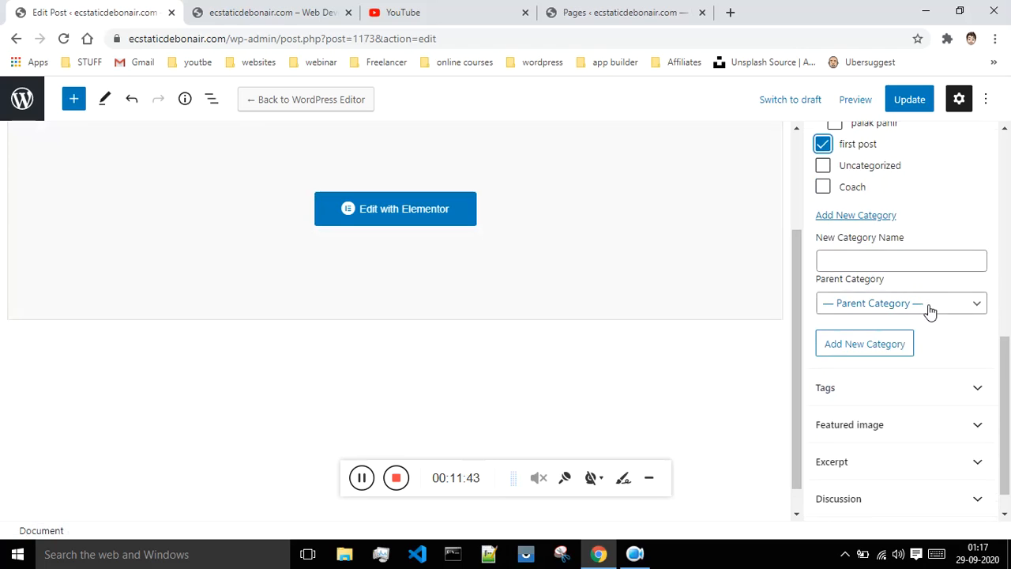
scroll(927, 311, "down", 1)
left_click(950, 361)
scroll(950, 363, "down", 2)
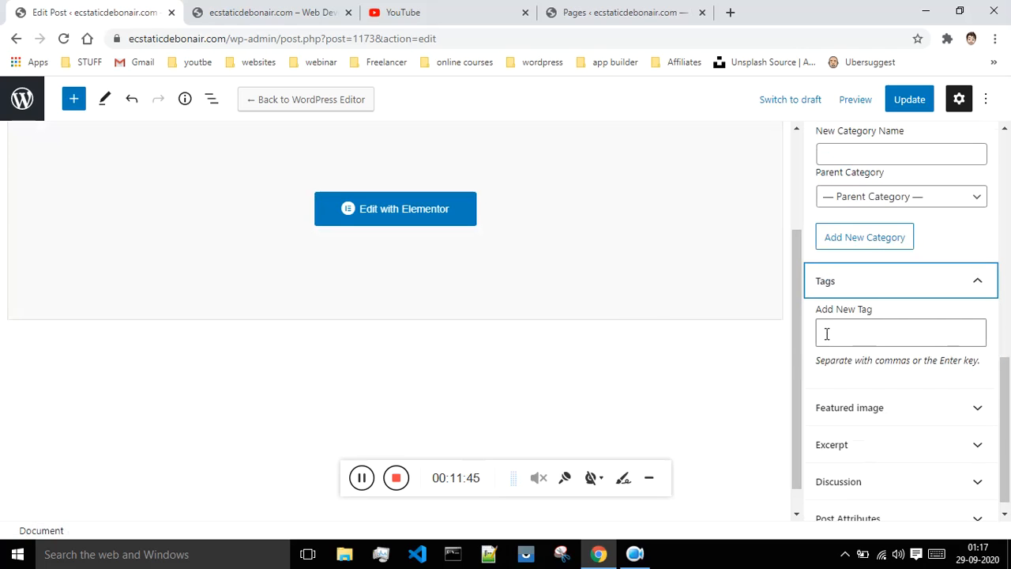
left_click(825, 334)
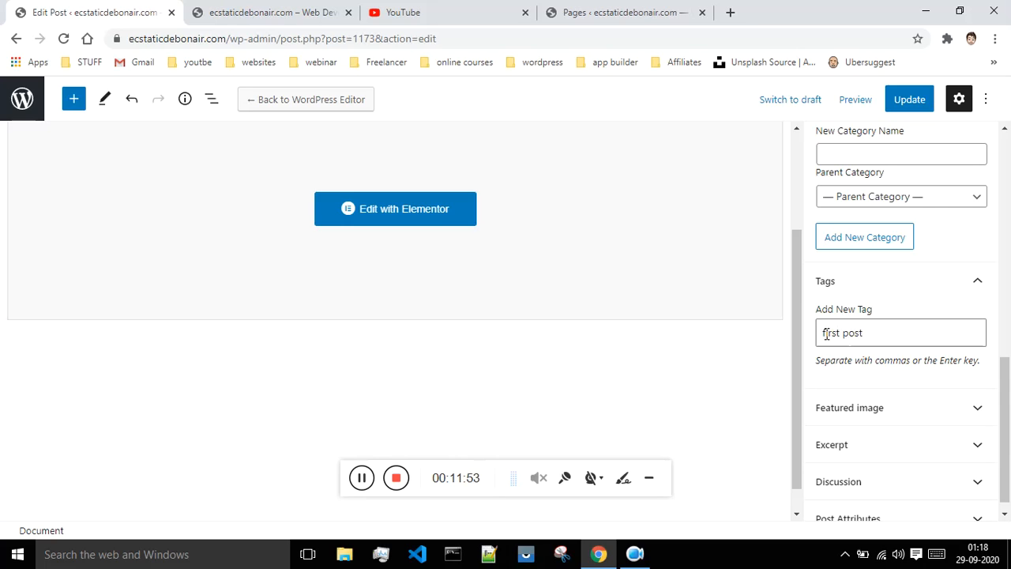
Expand the post's featured image settings
scroll(832, 336, "down", 1)
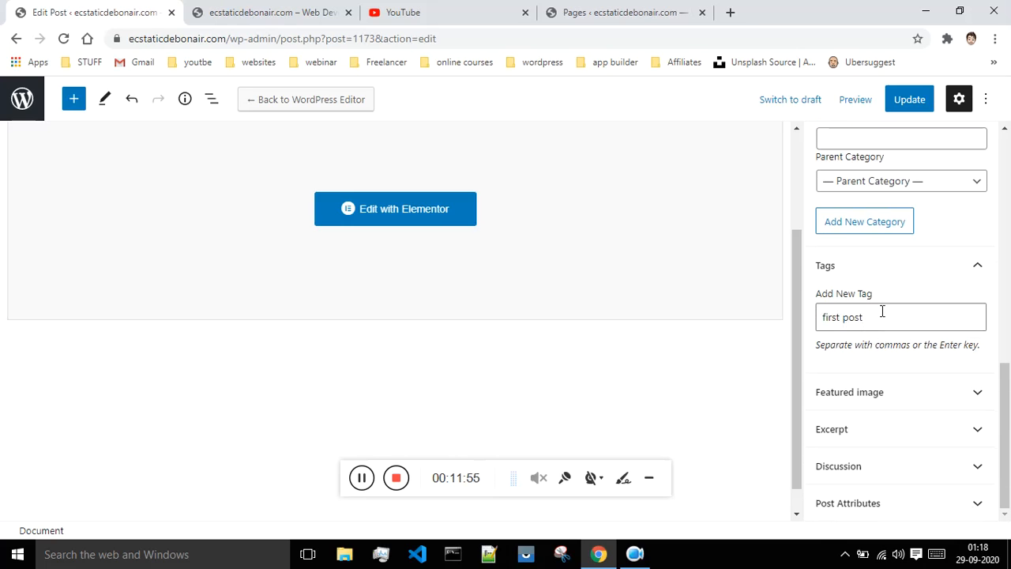
left_click(921, 402)
scroll(914, 413, "down", 1)
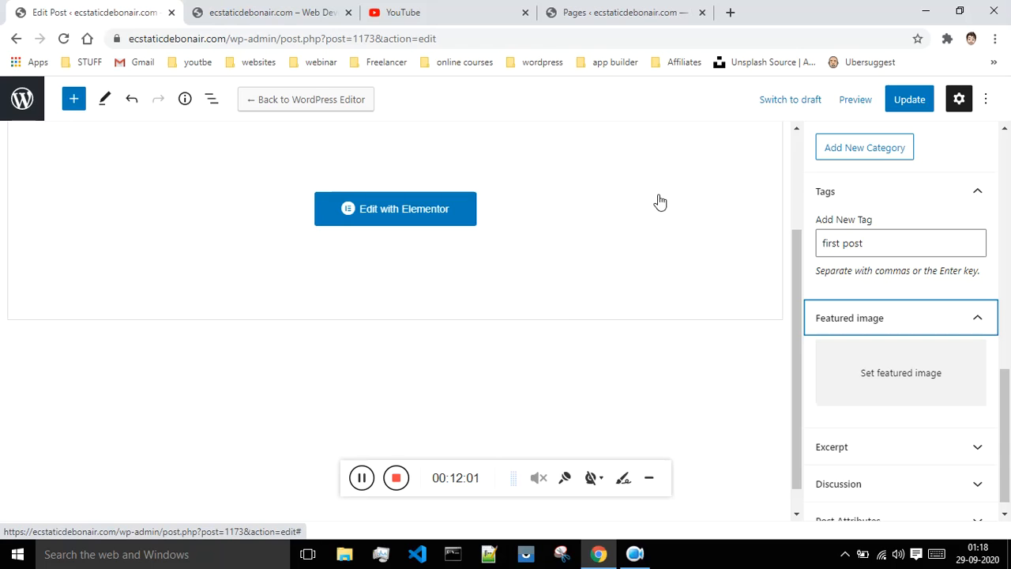
Reload the ecstaticdebonair.com home page and view the Elementor #1173 post from its recent posts list
left_click(289, 10)
scroll(360, 158, "up", 10)
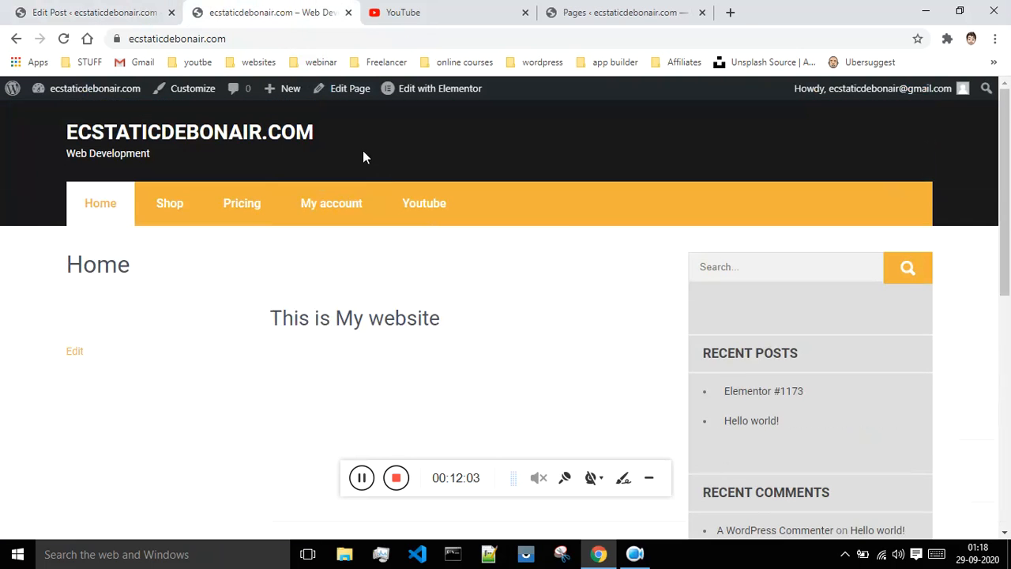
left_click(65, 39)
scroll(443, 293, "down", 2)
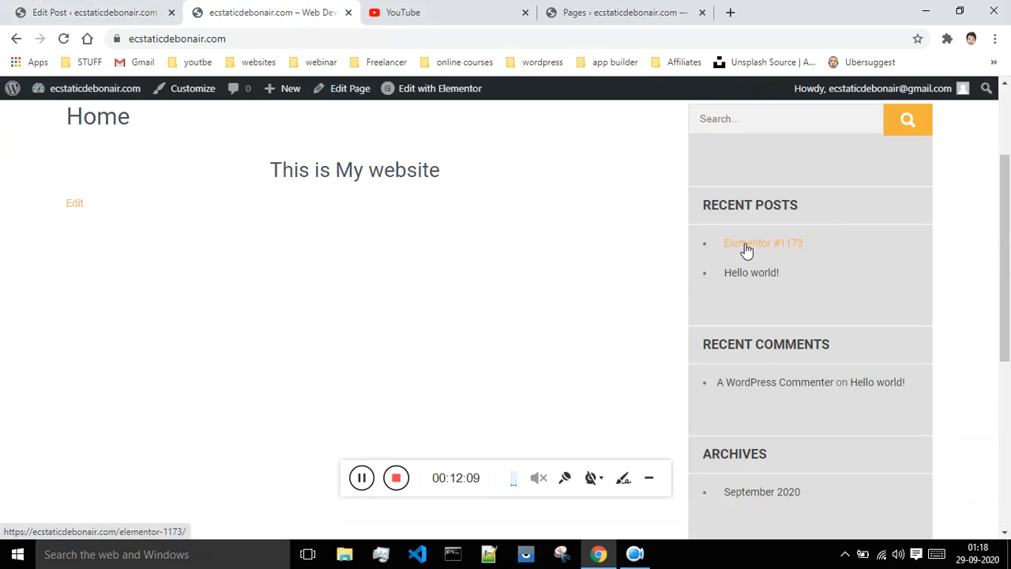
left_click(747, 250)
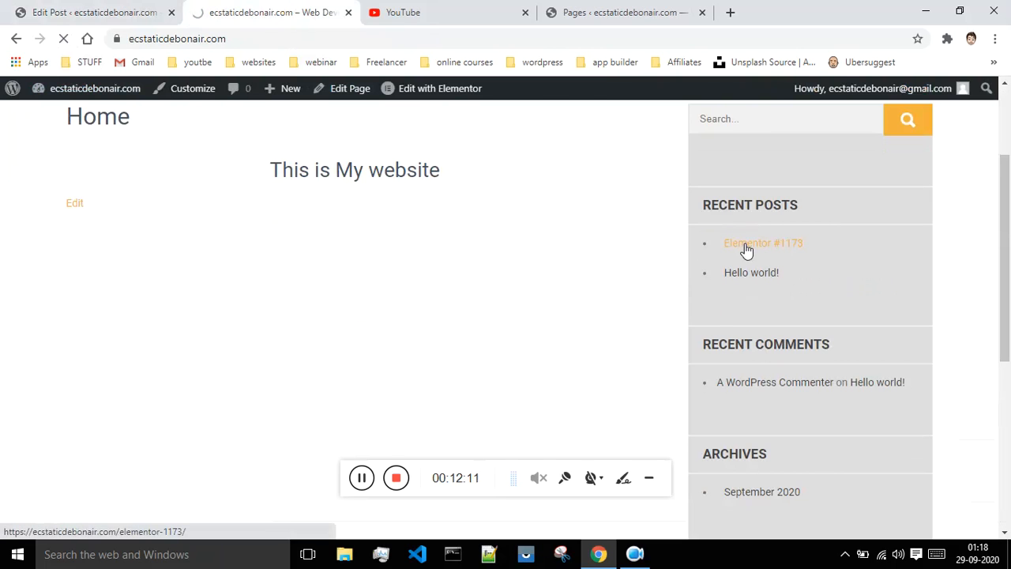
scroll(382, 281, "down", 3)
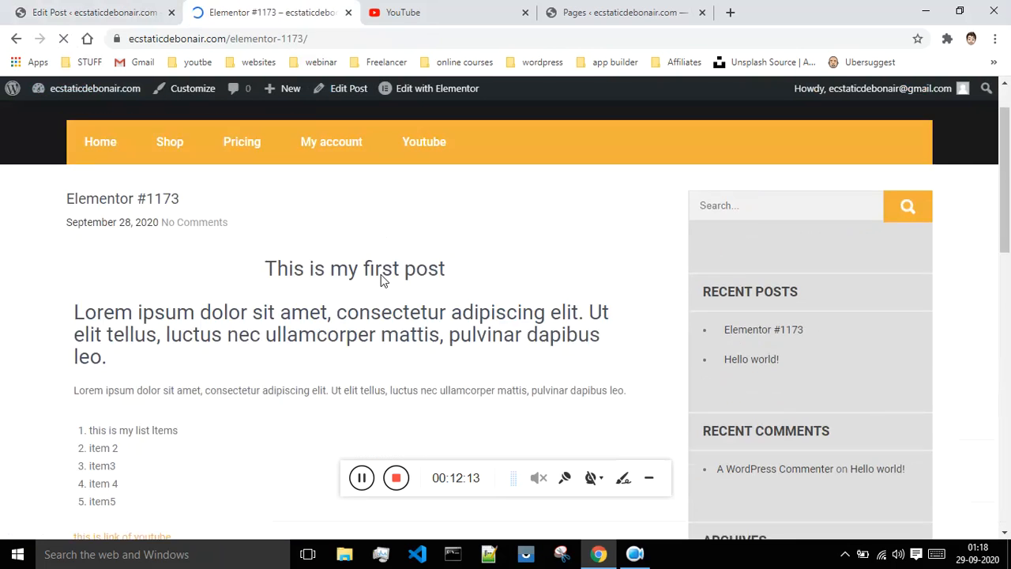
Look through the live Elementor #1173 post from its title down to the comment form to check how it displays without a featured image
scroll(237, 308, "down", 7)
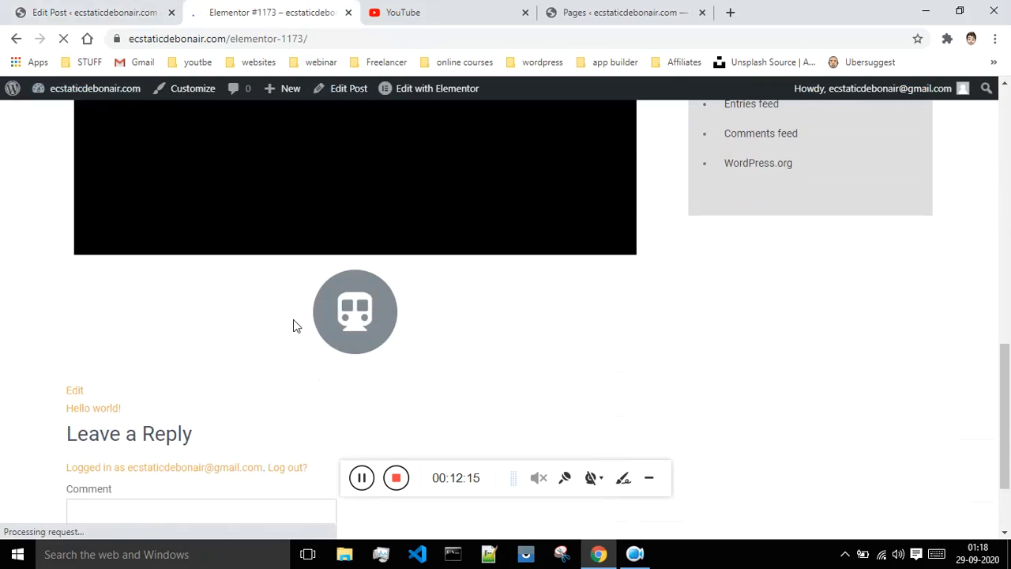
scroll(290, 322, "up", 2)
scroll(285, 323, "up", 8)
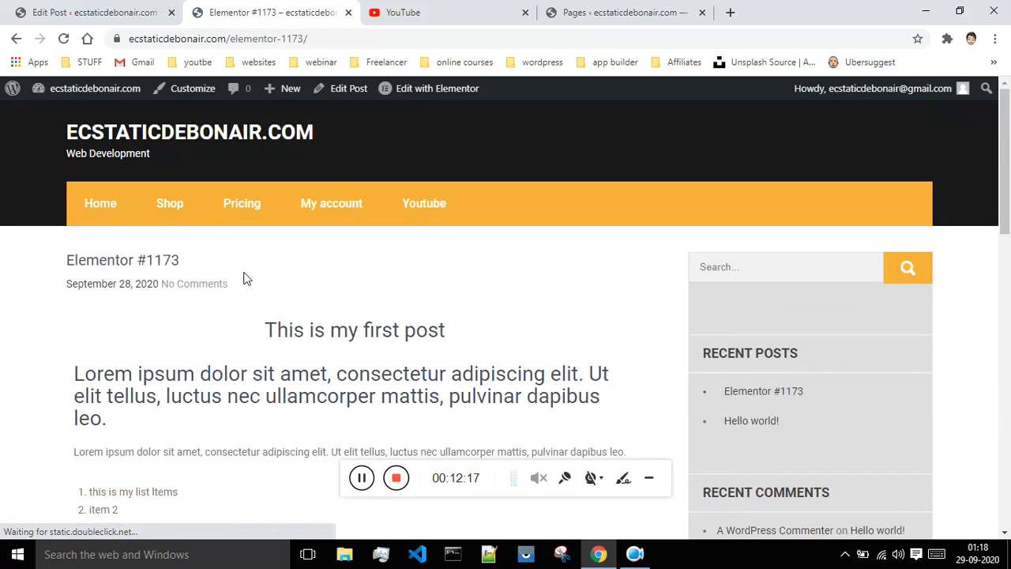
scroll(245, 277, "down", 1)
scroll(253, 278, "down", 3)
scroll(226, 314, "up", 4)
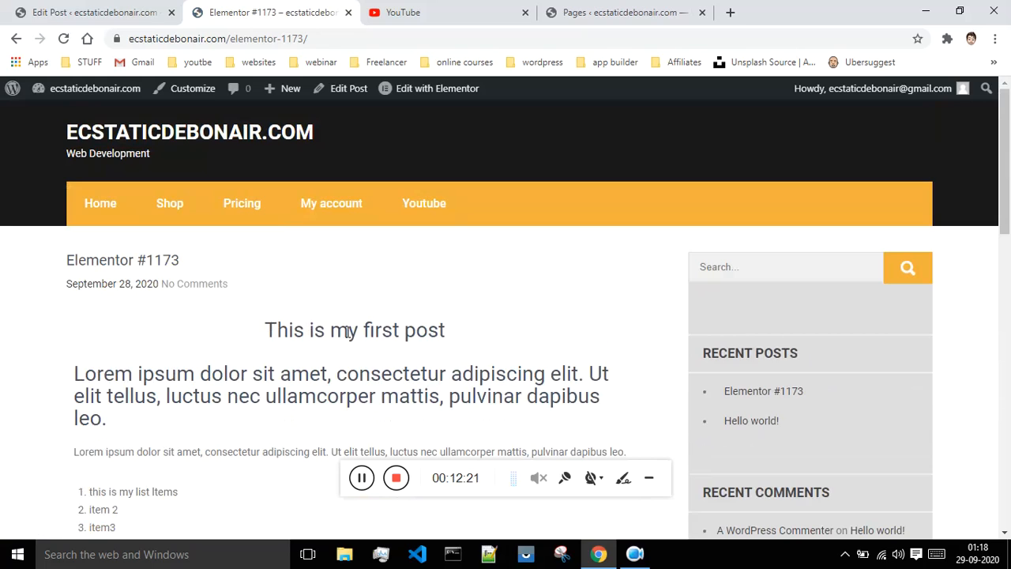
Set the media library photo of people standing around an office table as the post's featured image and update the post
left_click(86, 12)
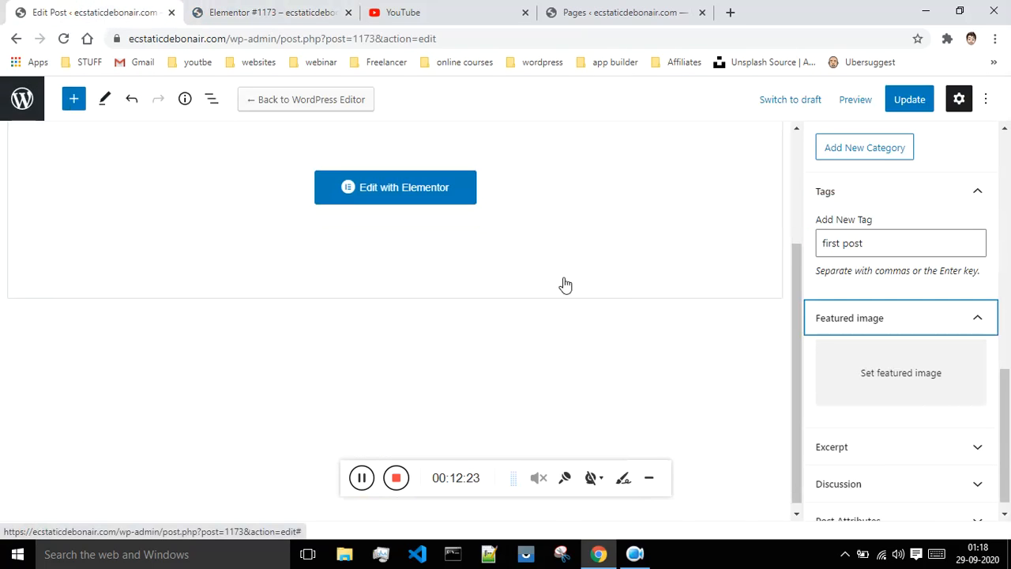
left_click(915, 384)
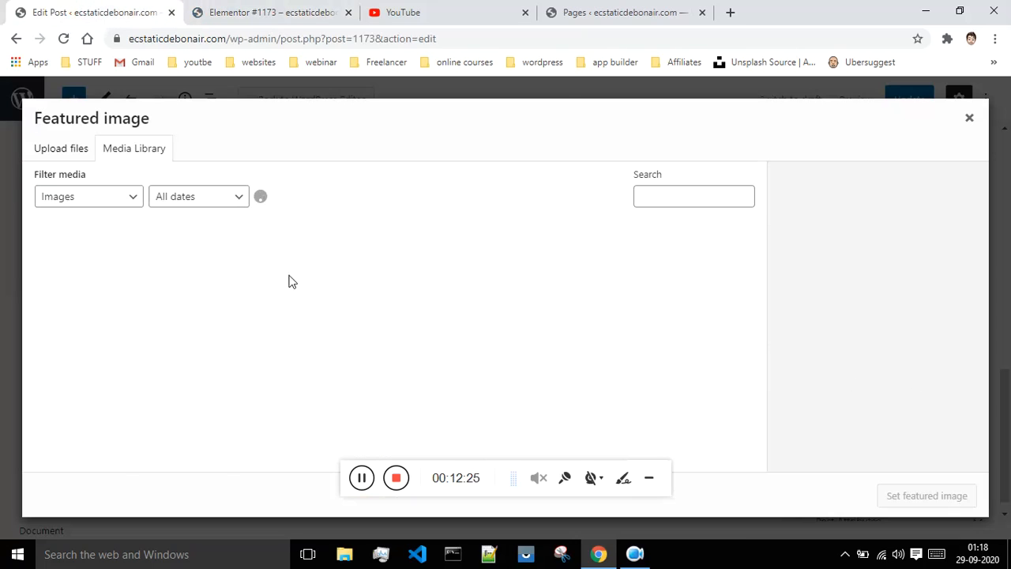
left_click(268, 12)
scroll(155, 298, "down", 2)
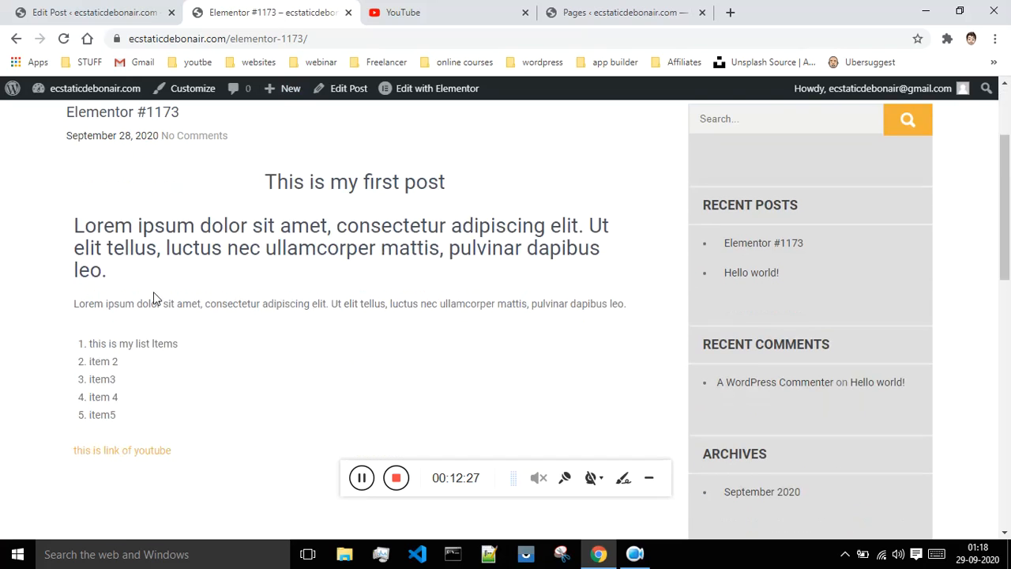
left_click(107, 12)
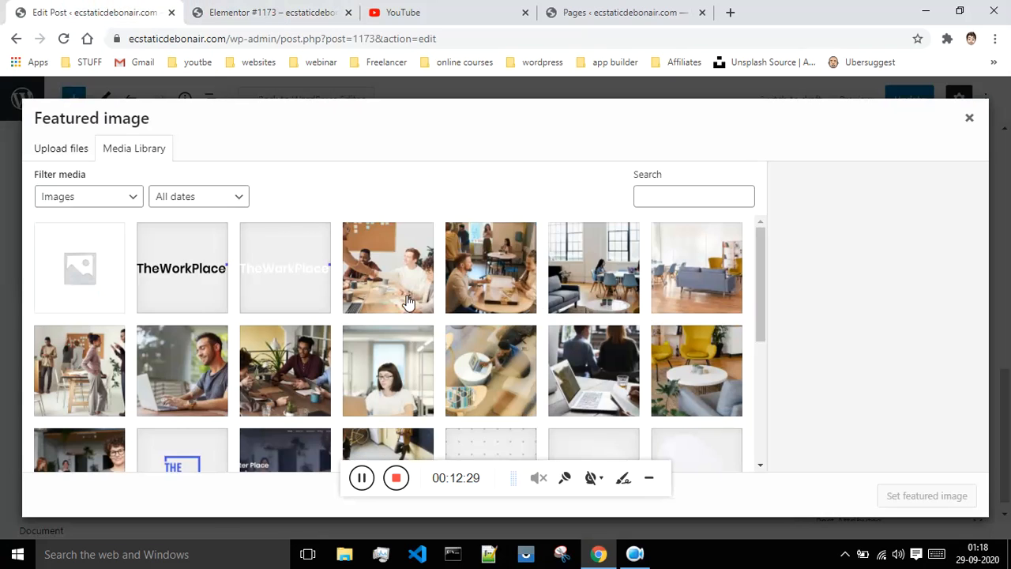
scroll(320, 316, "down", 3)
left_click(80, 302)
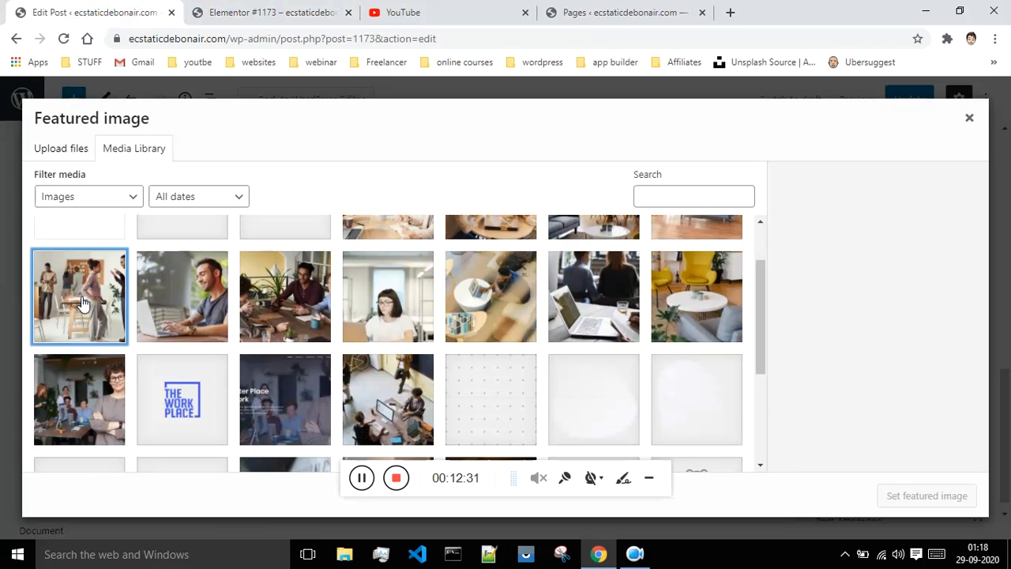
left_click(926, 500)
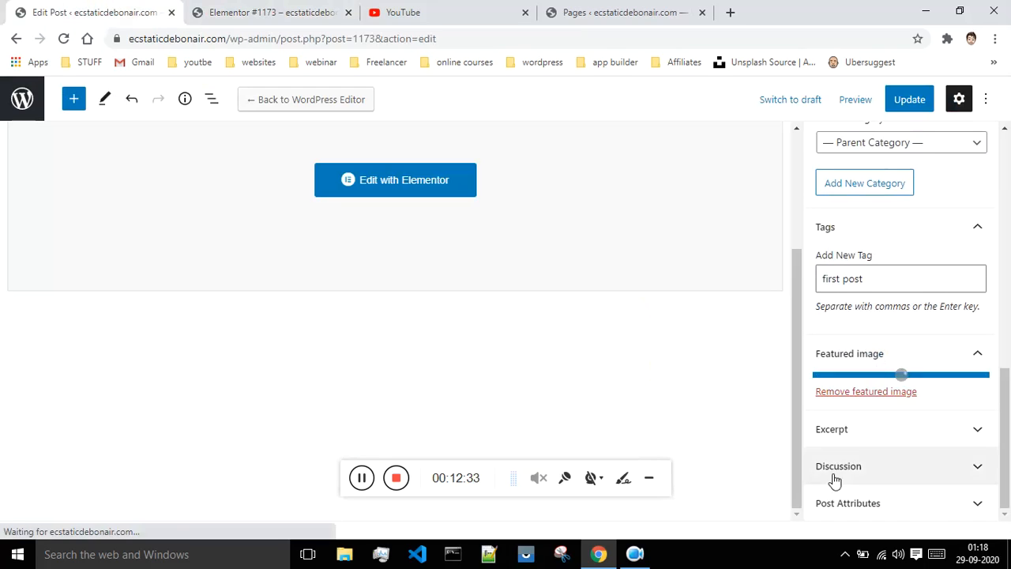
scroll(887, 490, "down", 2)
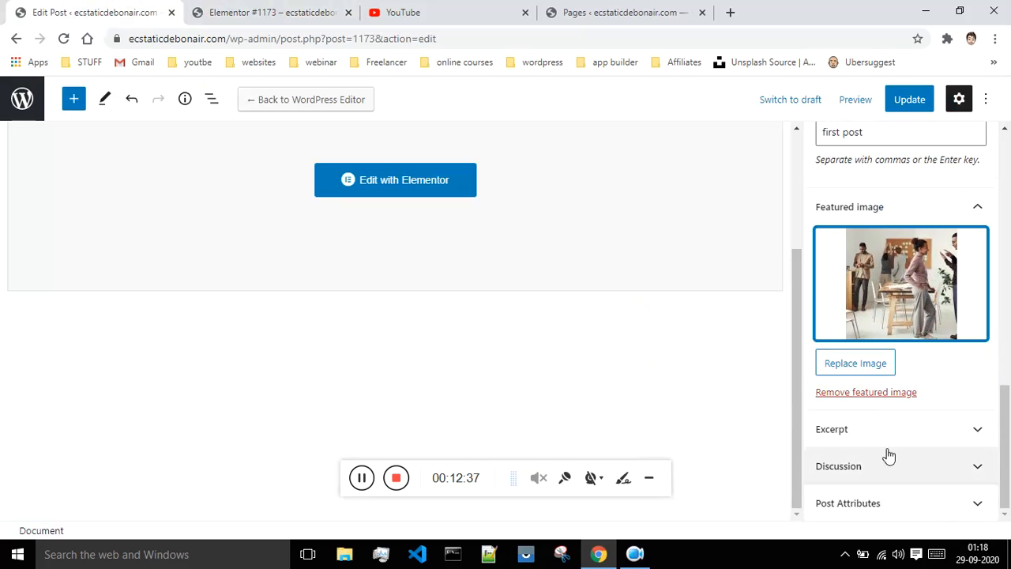
left_click(906, 106)
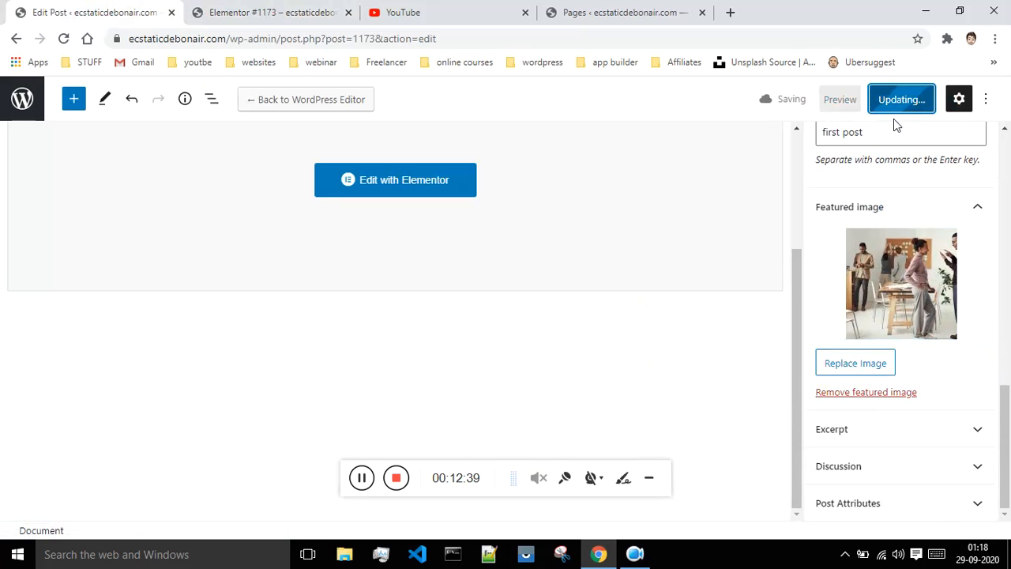
View the updated post on the live site and check its title, permalink, featured image and content
left_click(268, 12)
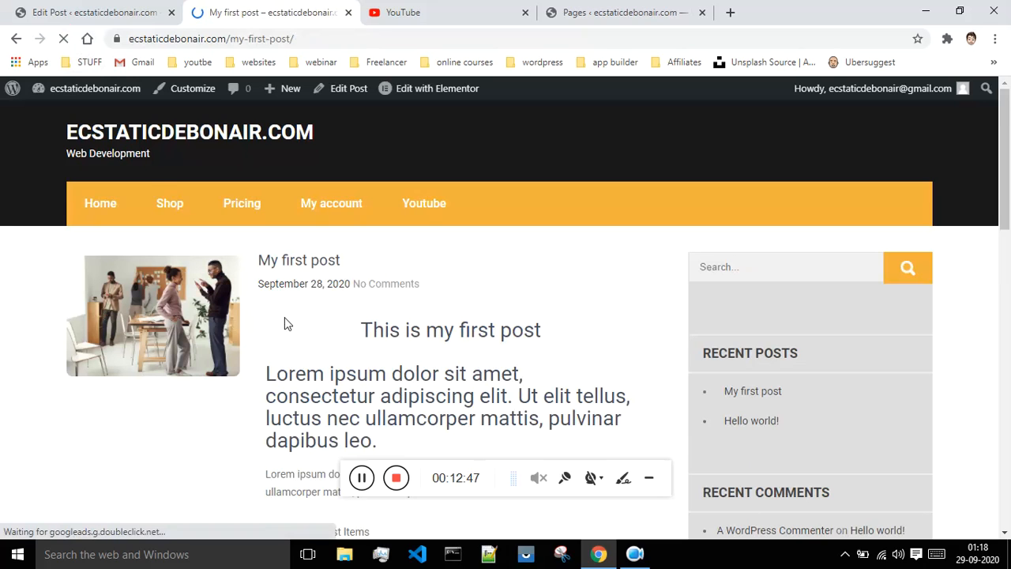
scroll(378, 312, "down", 1)
scroll(419, 276, "down", 1)
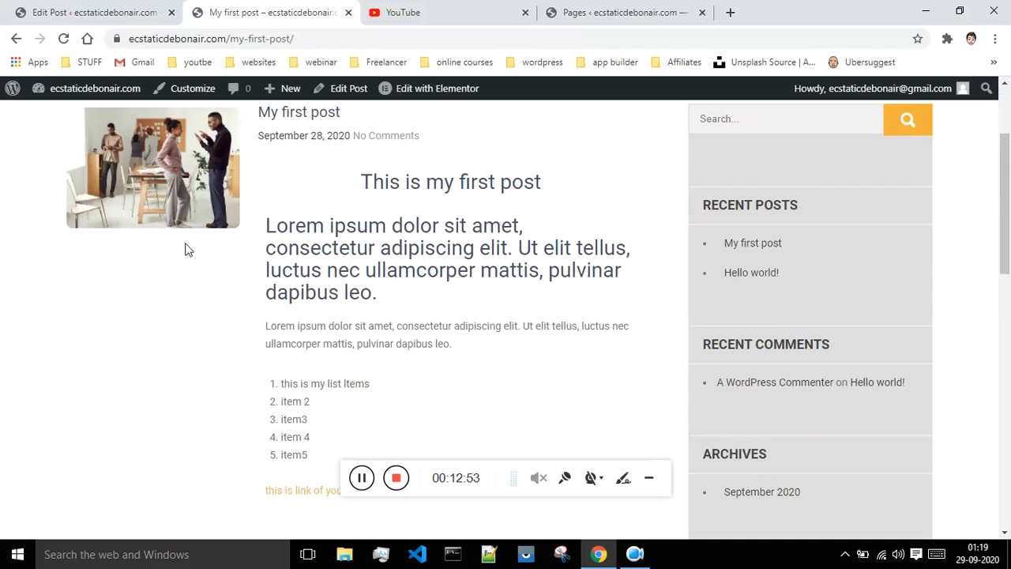
scroll(211, 287, "up", 1)
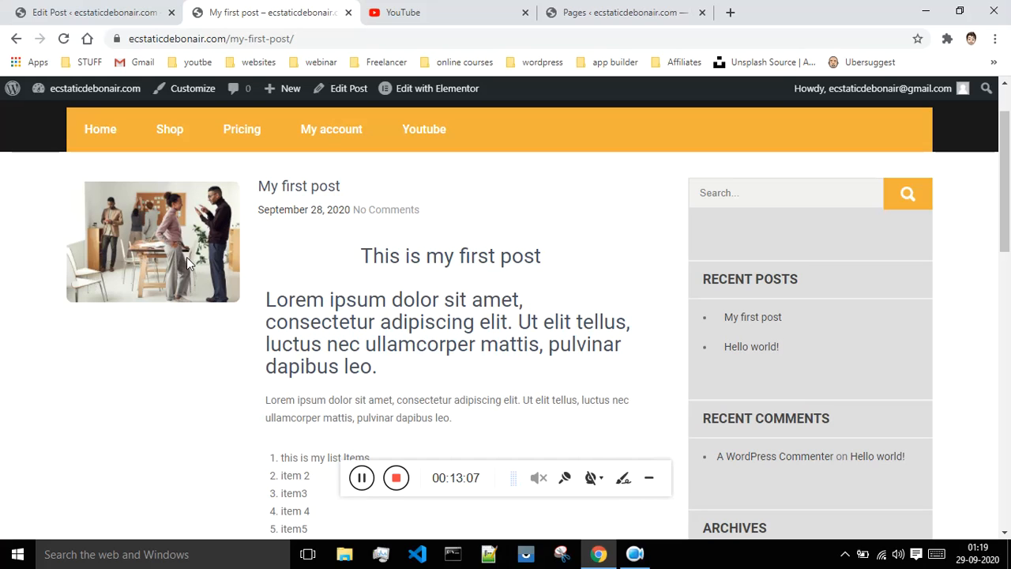
scroll(411, 222, "down", 3)
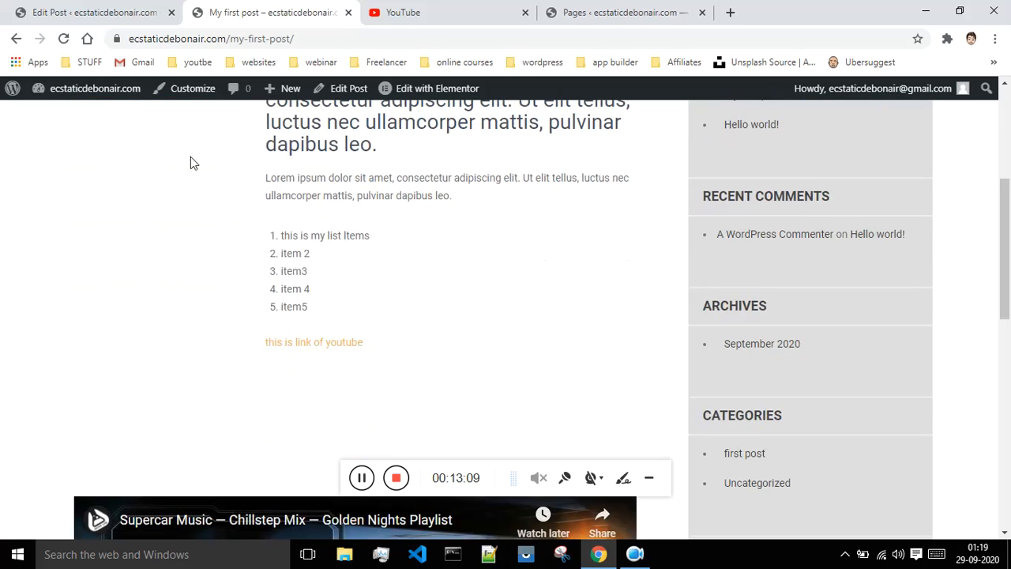
Leave the post editor and review the site's post categories and tags in the WordPress admin
left_click(94, 11)
left_click(19, 41)
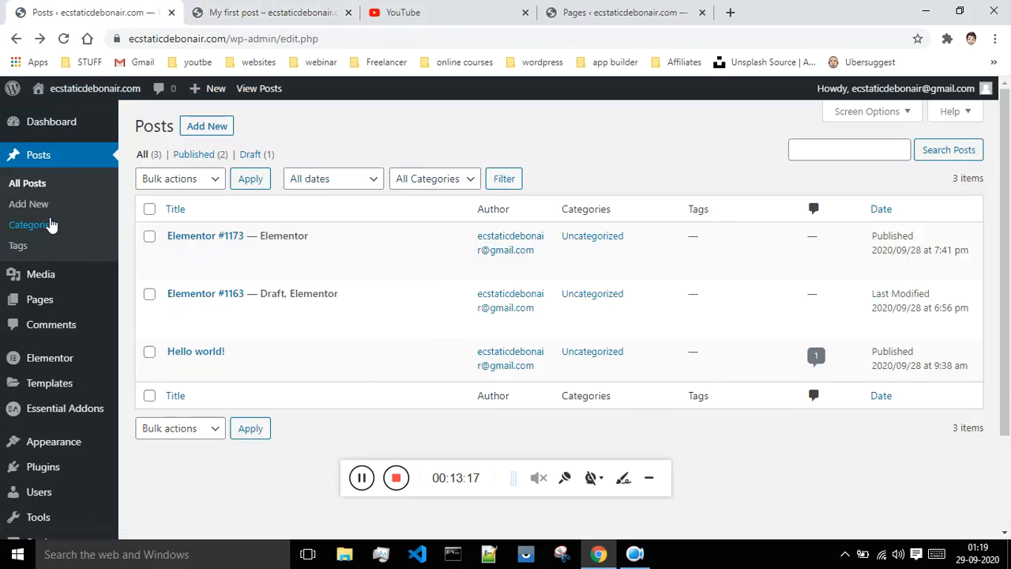
left_click(41, 224)
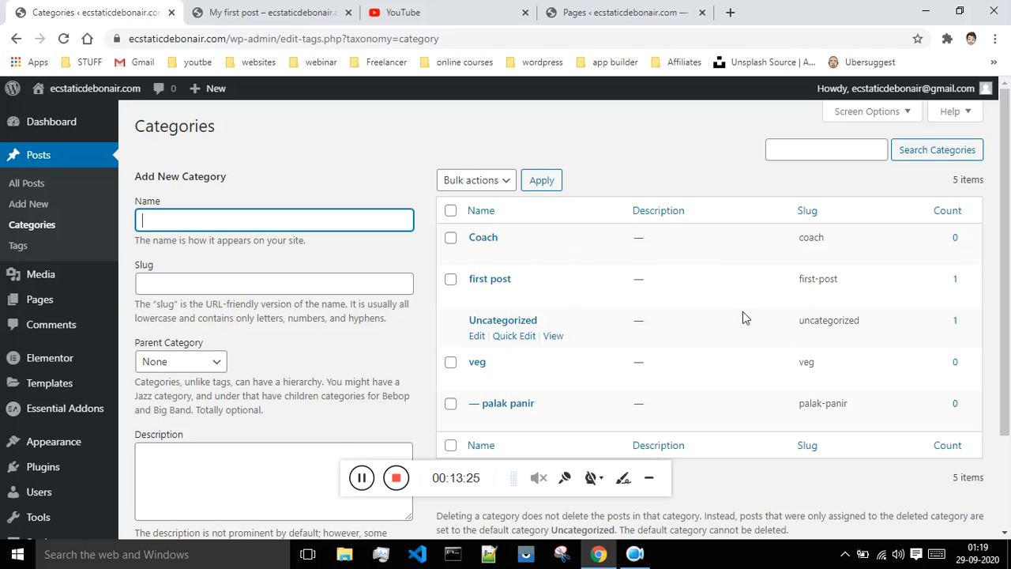
mouse_move(528, 300)
left_click(36, 250)
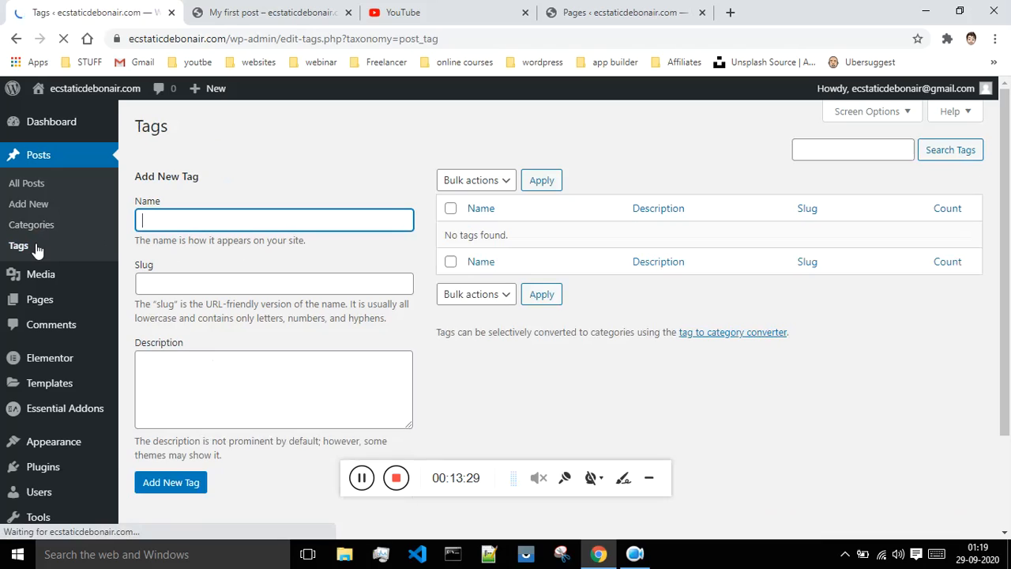